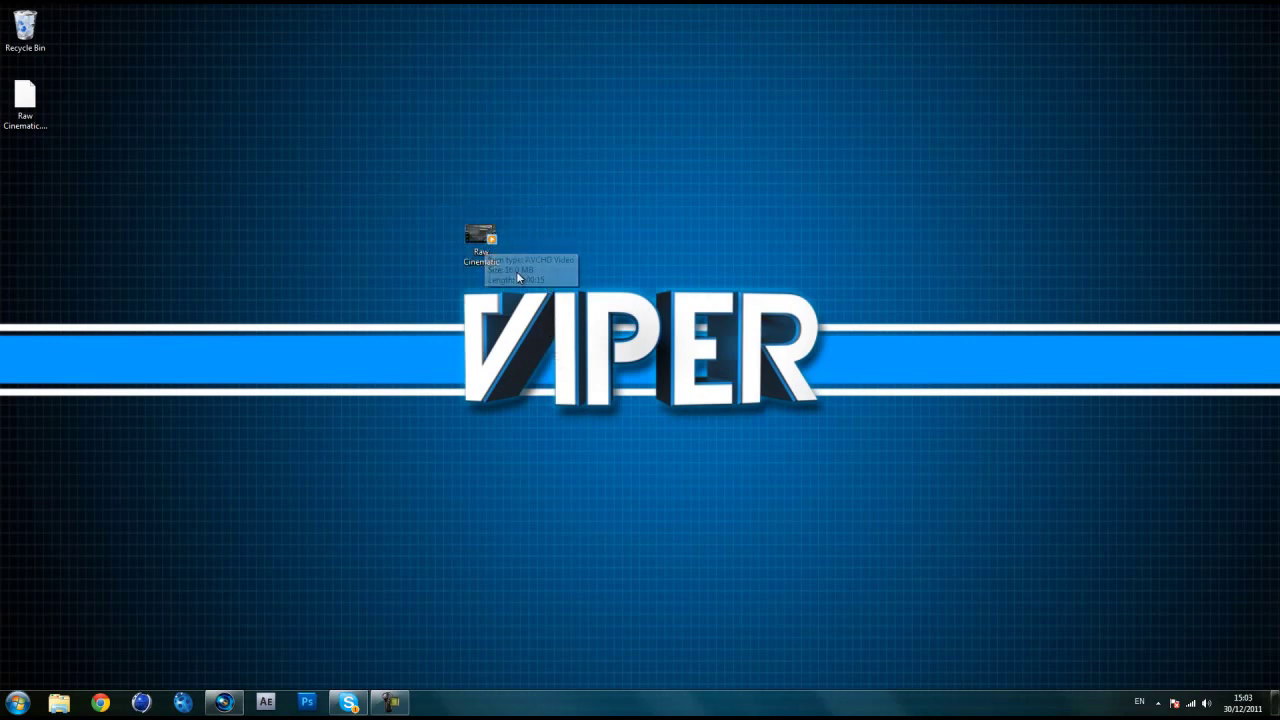
left_click_drag(521, 283, 443, 191)
left_click(410, 322)
right_click(557, 226)
mouse_move(620, 363)
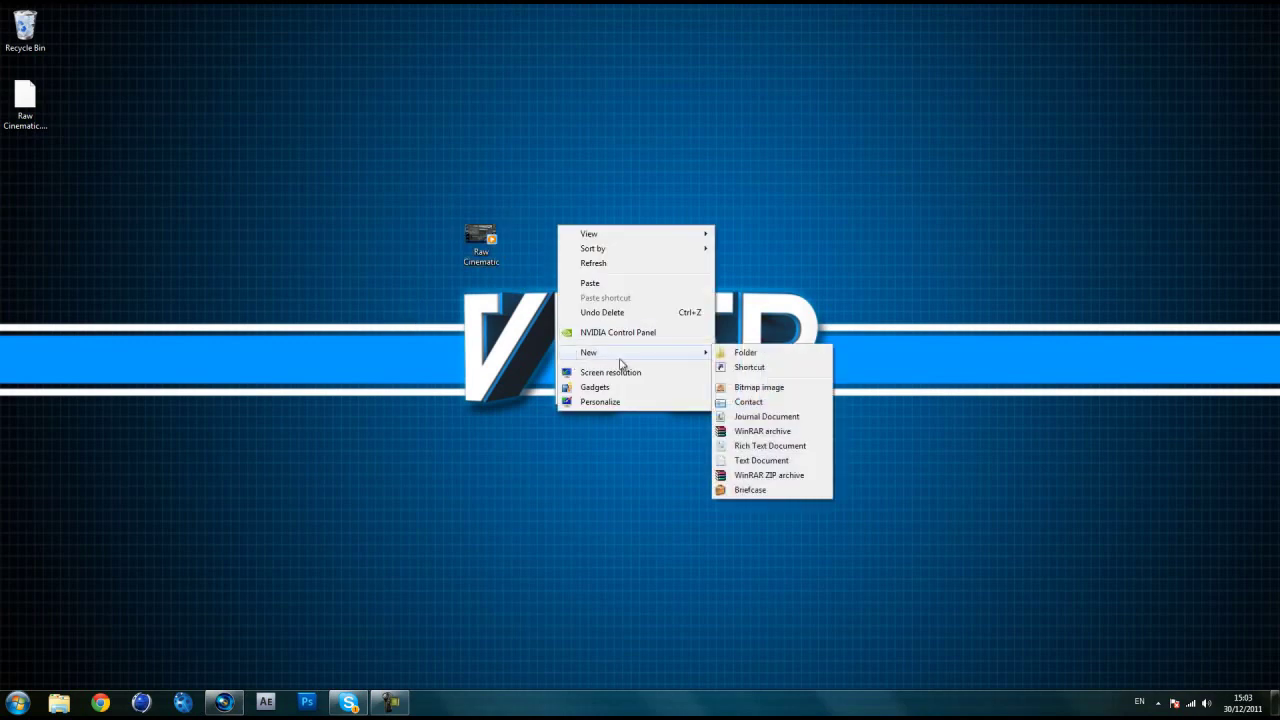
left_click(502, 337)
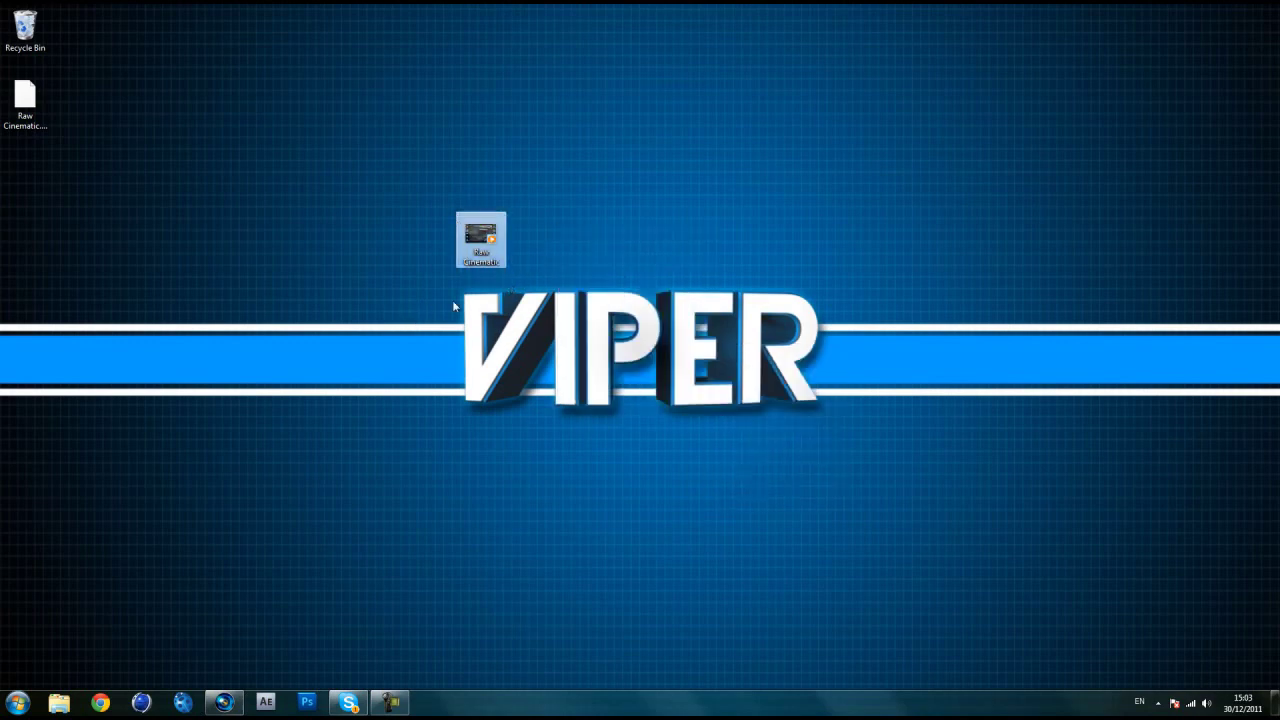
Create a folder named MT Tut on the desktop and move the Raw Cinematic video into it.
right_click(597, 263)
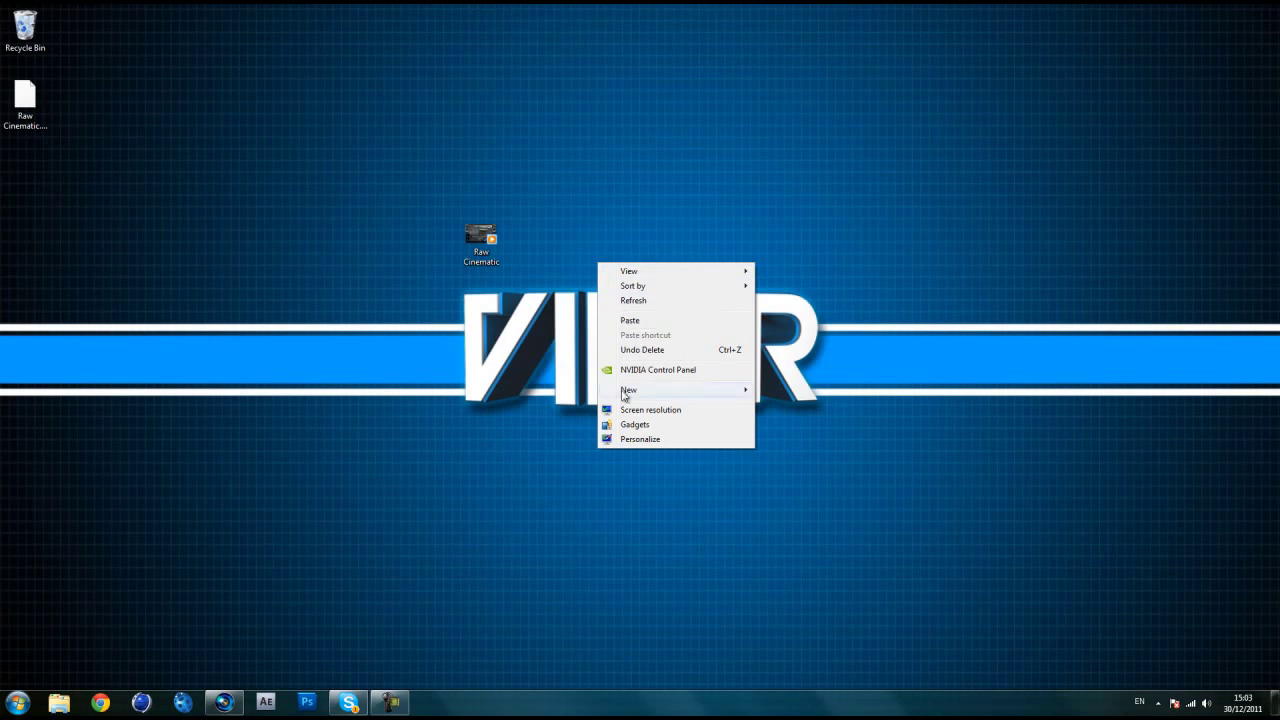
left_click(774, 391)
type("MT Tut")
key("Return")
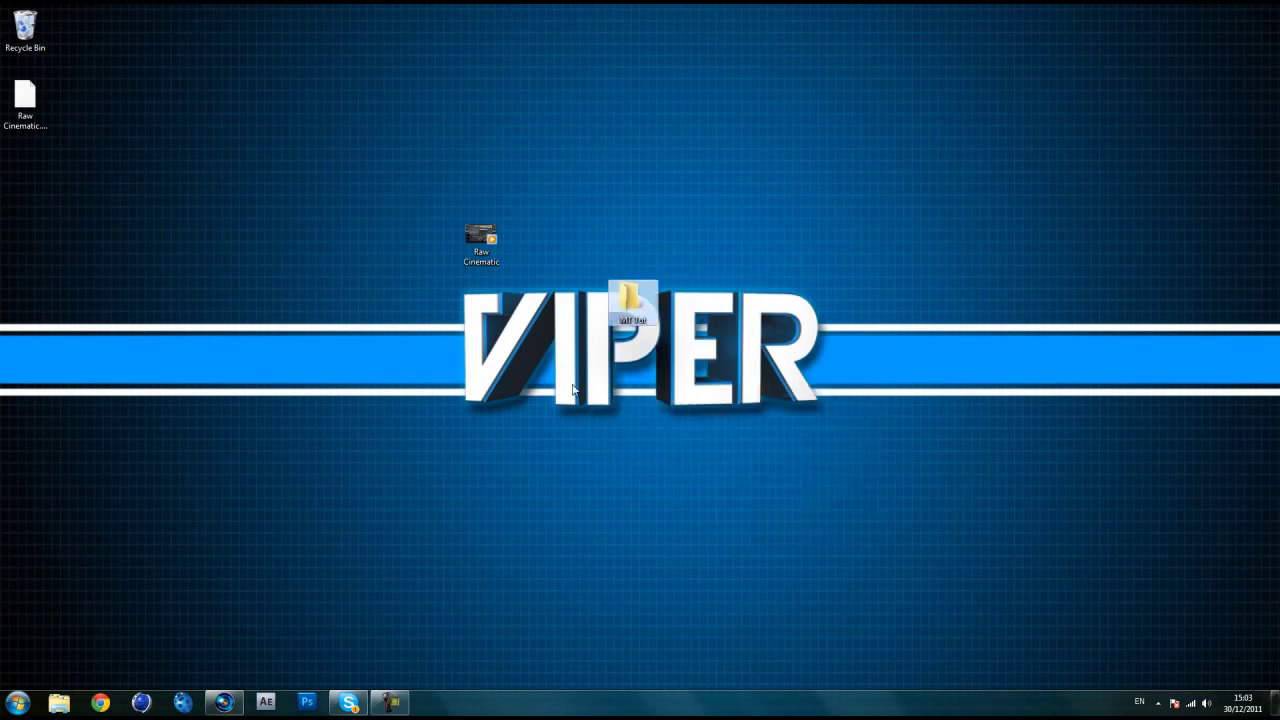
left_click_drag(481, 240, 612, 258)
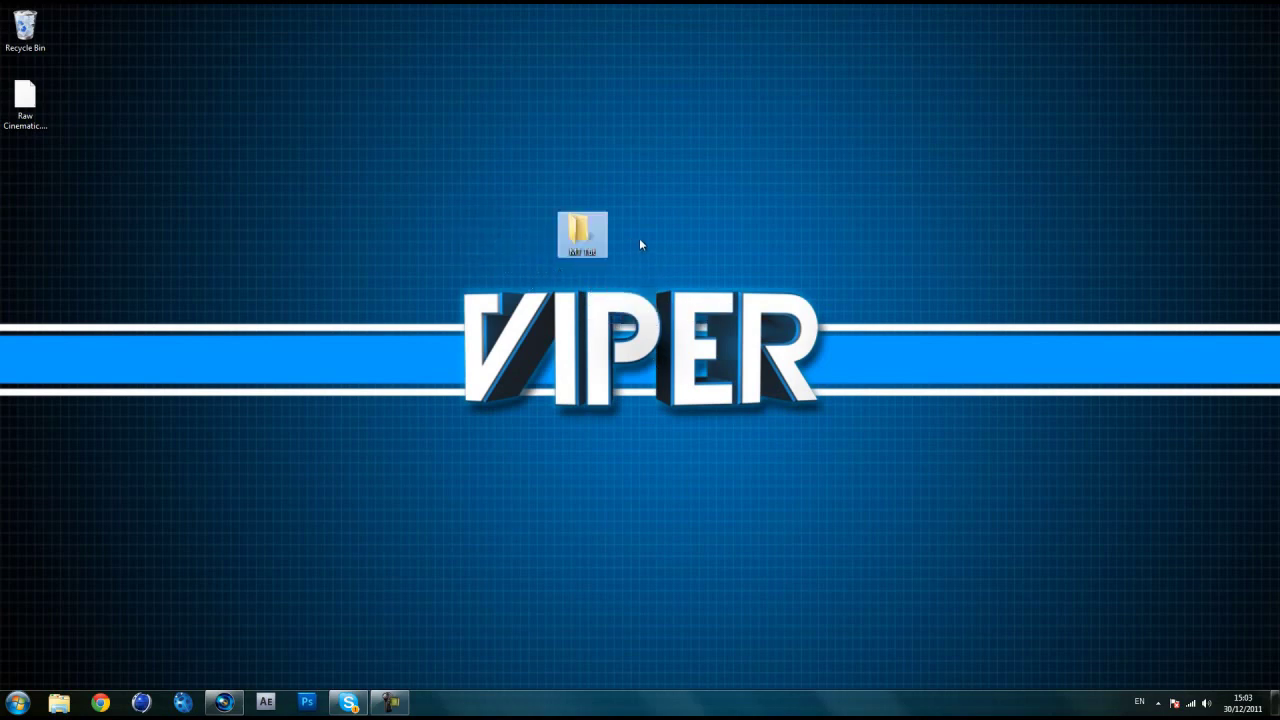
Open the MT Tut folder and create a subfolder named Project Files in it.
double_click(578, 238)
right_click(244, 332)
mouse_move(306, 511)
left_click(430, 492)
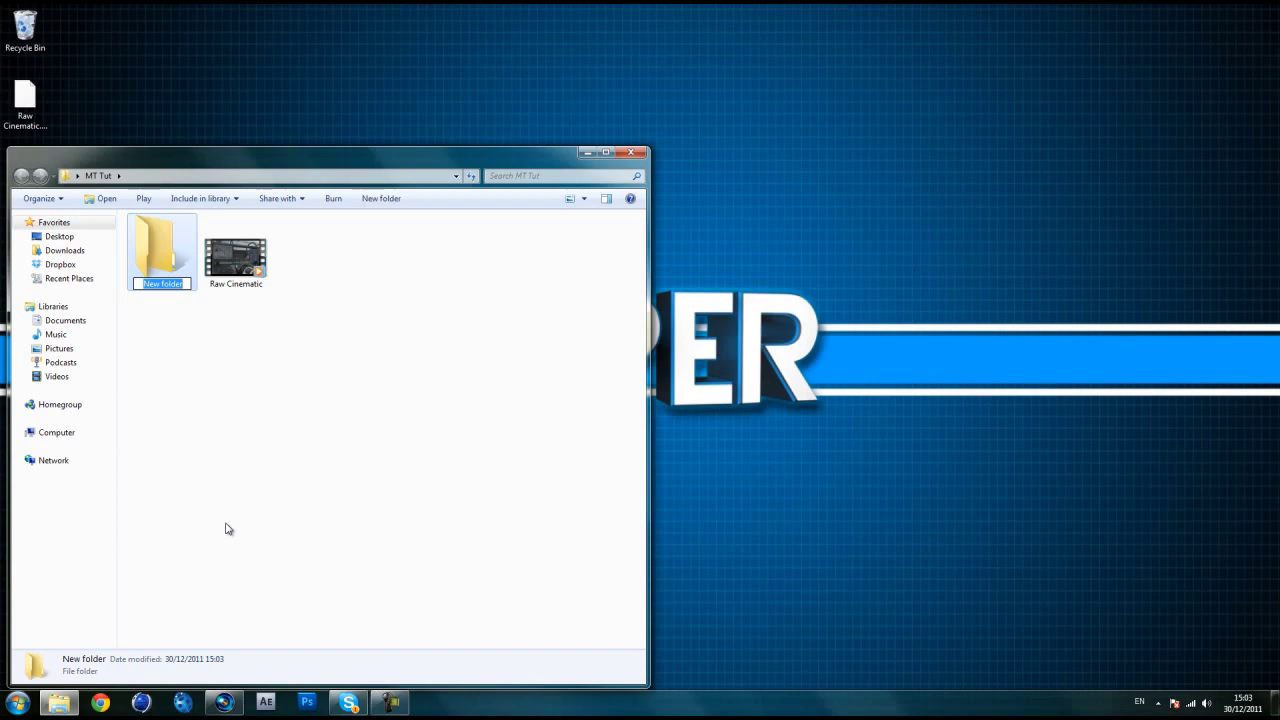
type("Project Files")
key("Return")
Create a second subfolder named Seq in MT Tut and look inside it.
right_click(227, 529)
mouse_move(349, 494)
left_click(397, 494)
type("Seq")
key("Return")
left_click_drag(268, 402, 239, 309)
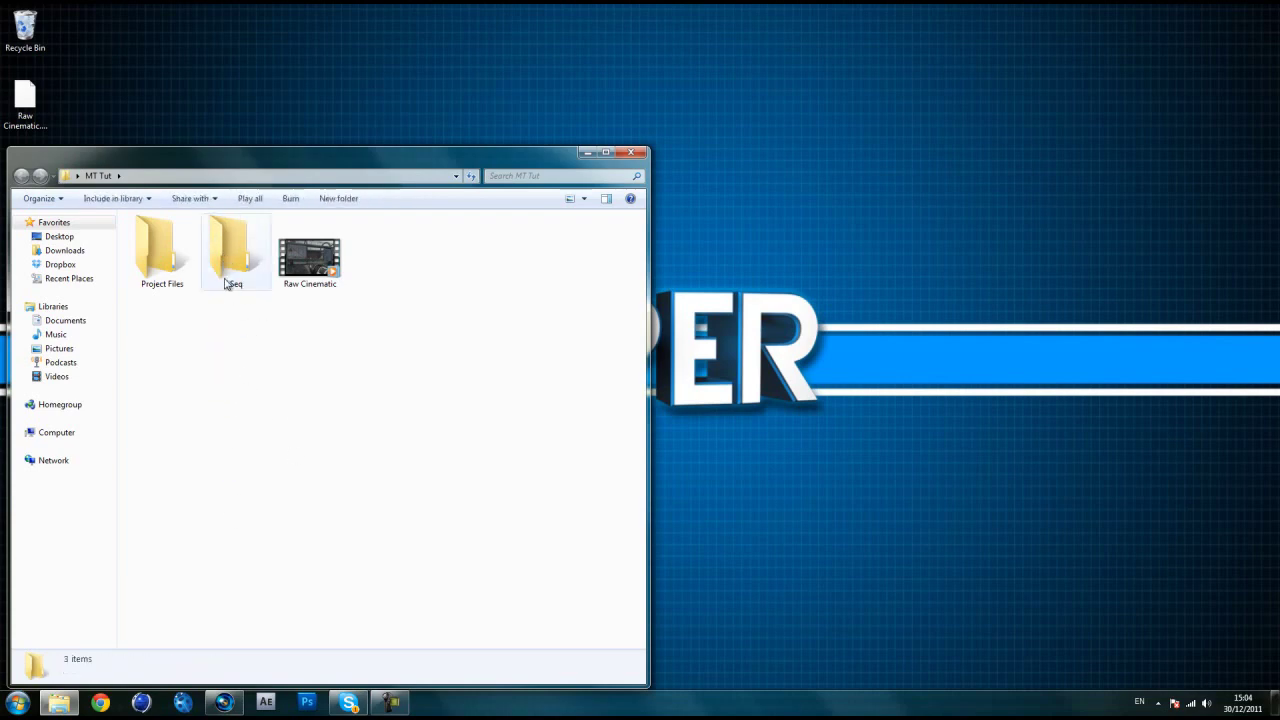
double_click(232, 276)
left_click(21, 176)
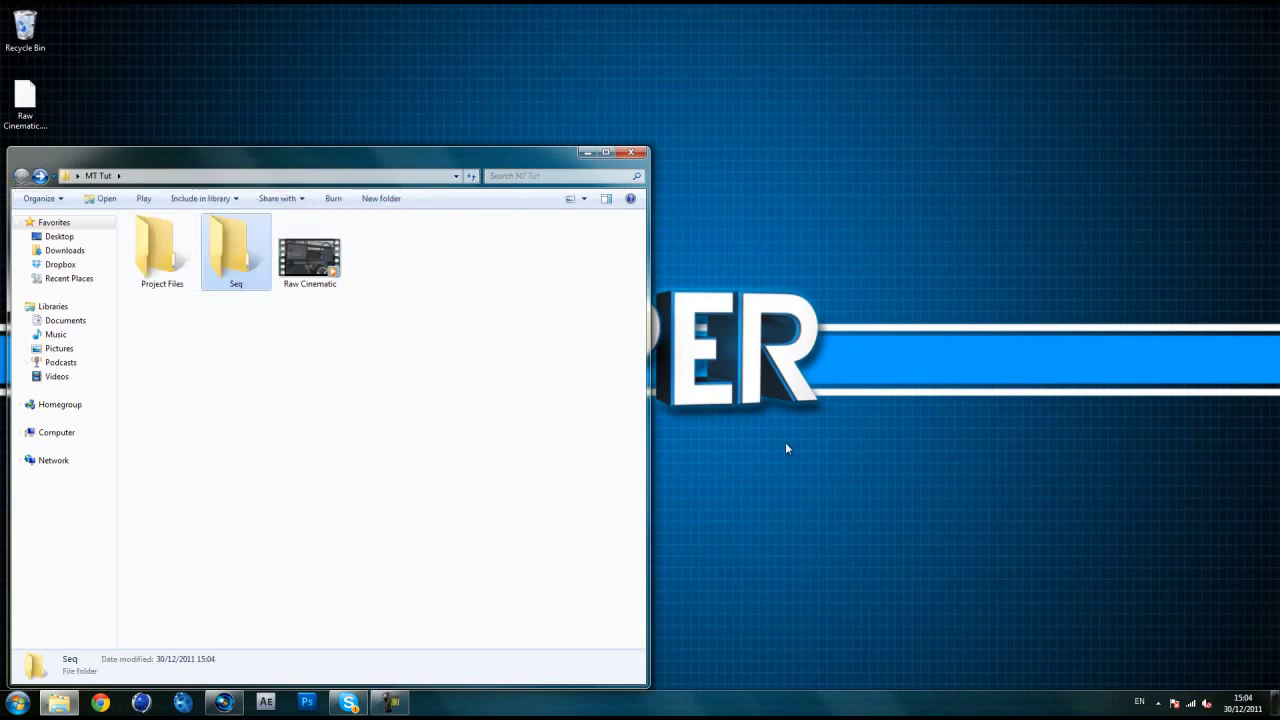
Switch to Vegas Pro and add the Raw Cinematic video from the MT Tut folder at the start of the timeline.
left_click_drag(311, 162, 1278, 135)
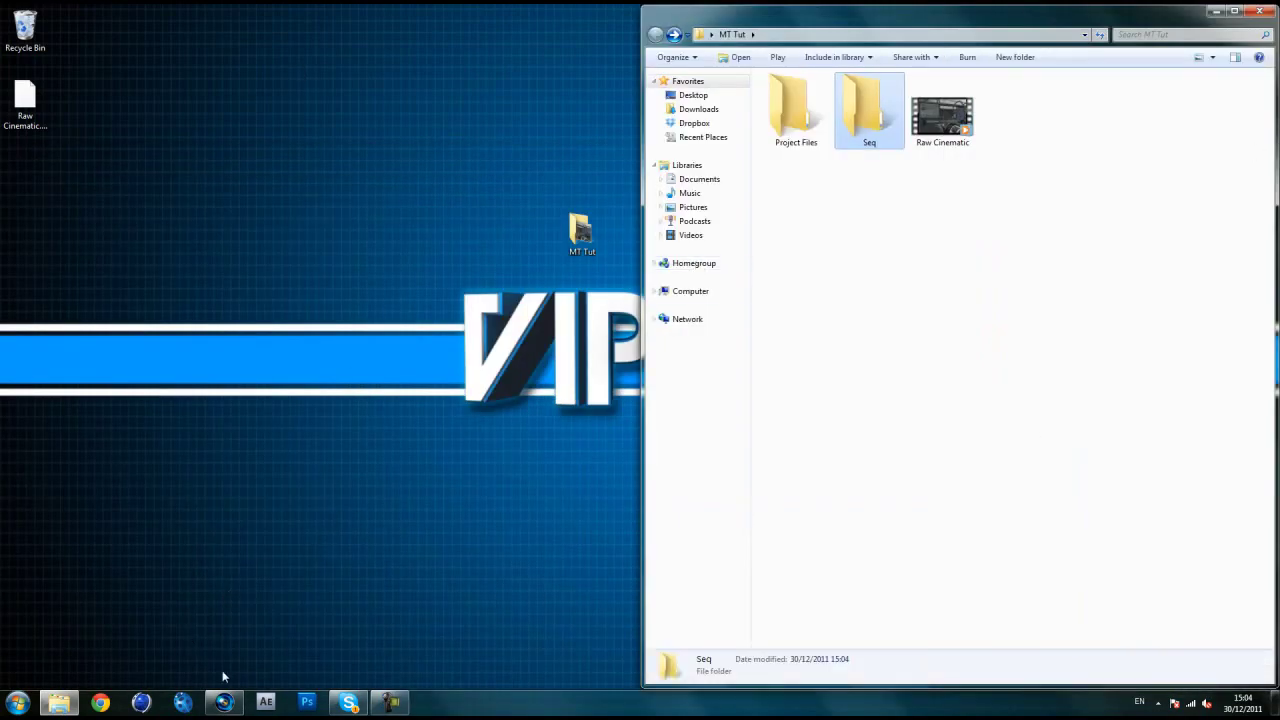
left_click(223, 702)
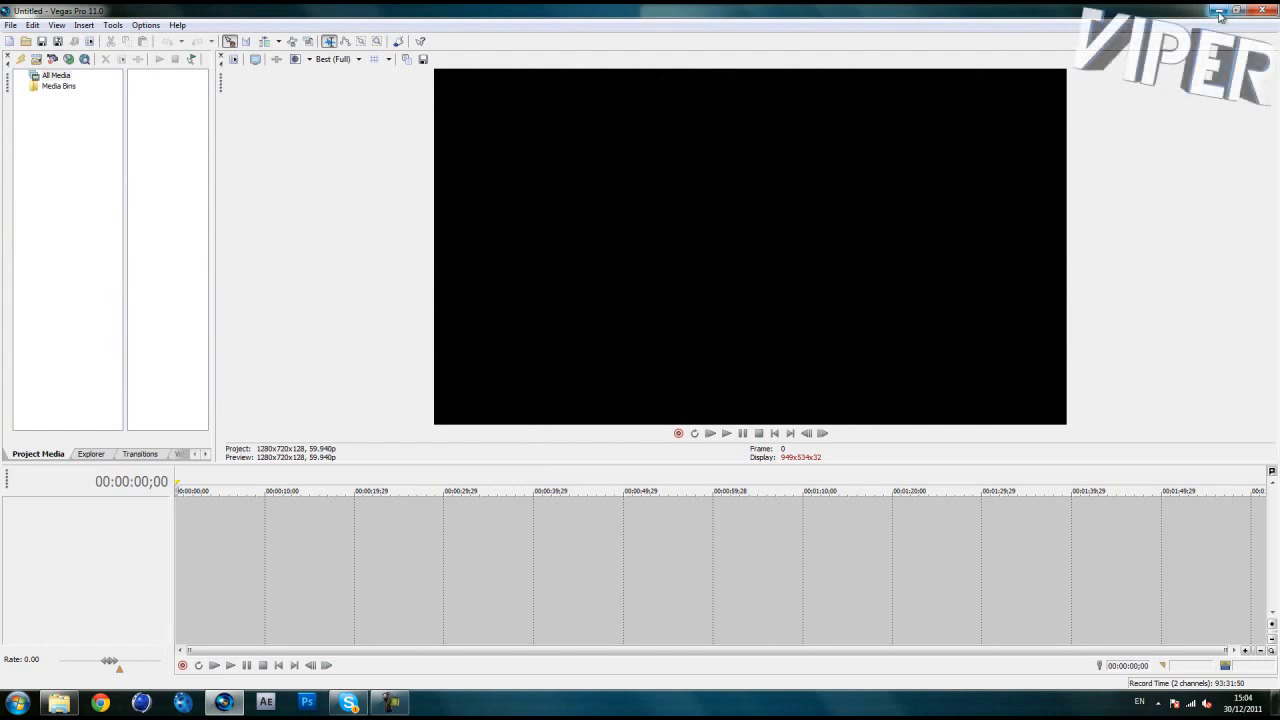
left_click(57, 704)
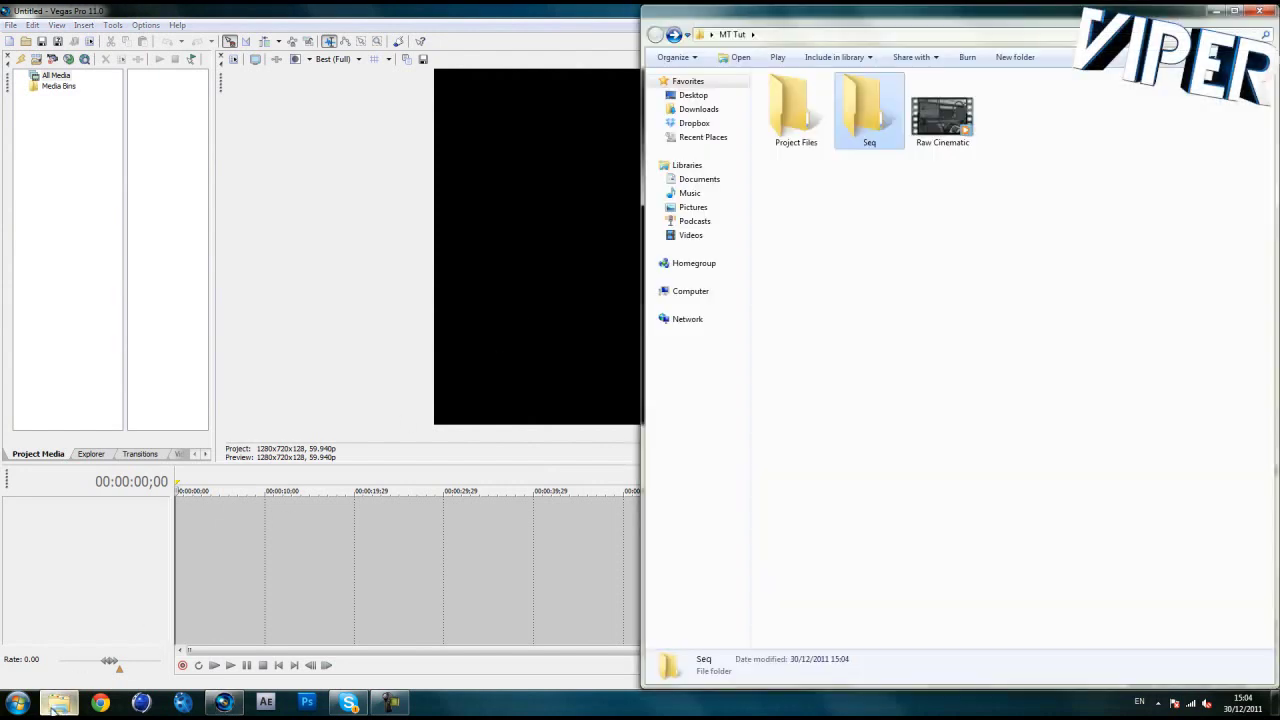
left_click_drag(942, 116, 190, 534)
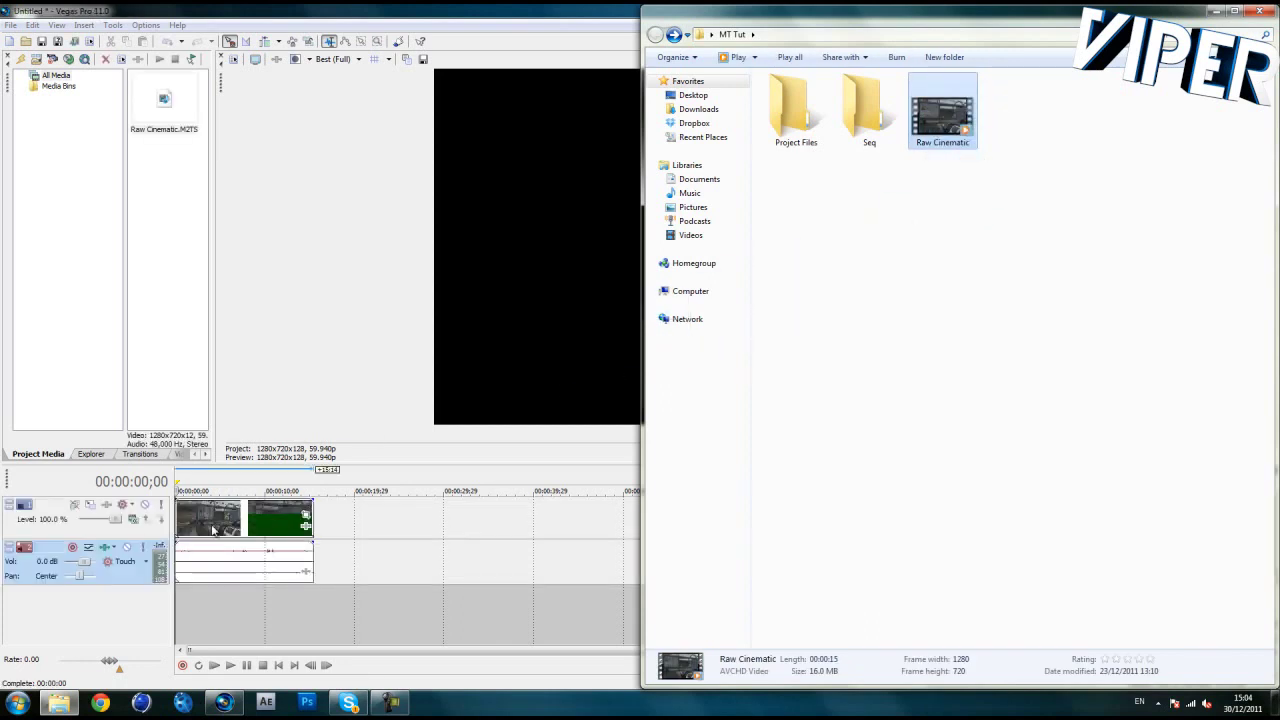
Delete the Raw Cinematic clip's audio event from the timeline, keeping its video event.
left_click(213, 530)
left_click(246, 586)
left_click(229, 568)
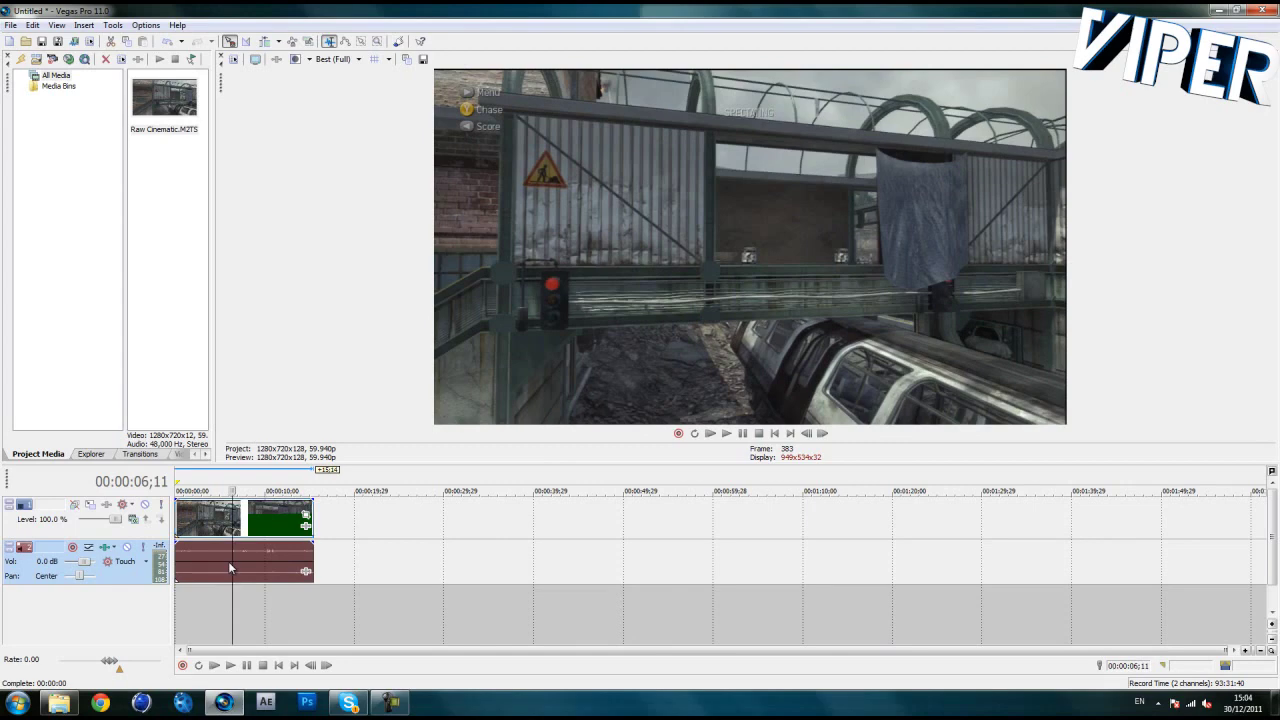
key("Delete")
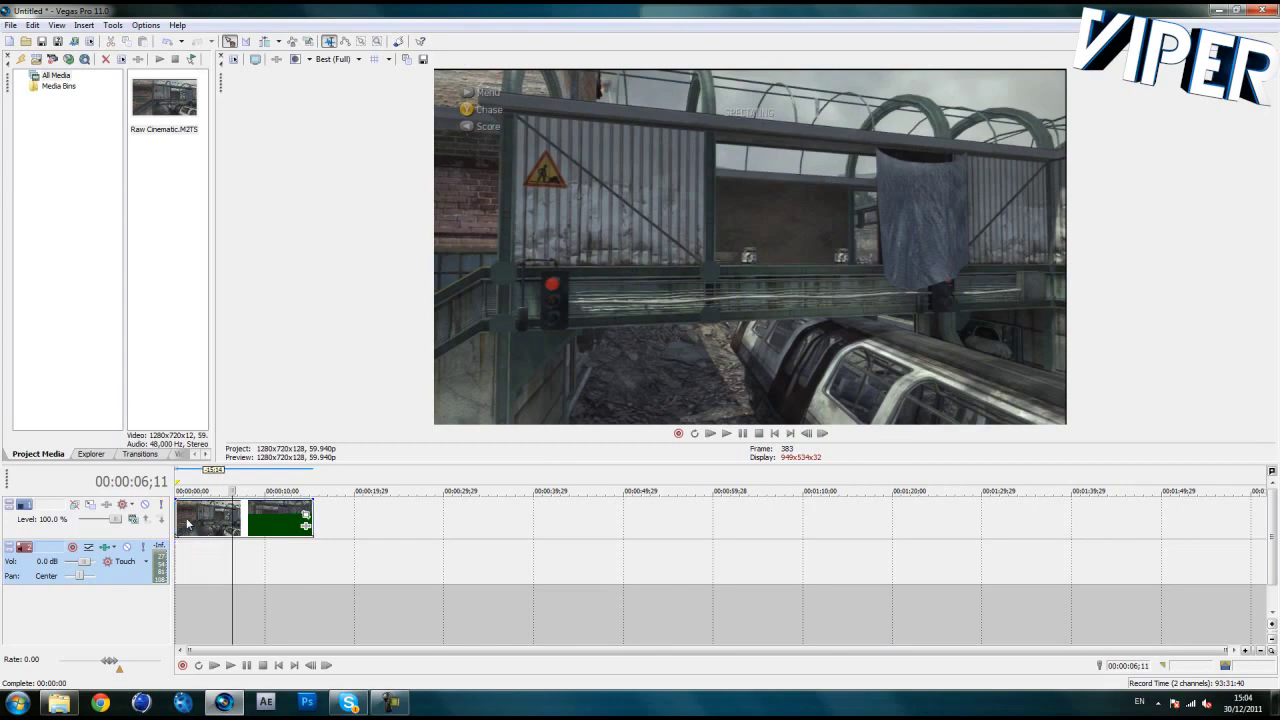
Split the video at 00:00:03;24, delete the opening part and move the remainder to the timeline start.
left_click(187, 524)
left_click(196, 527)
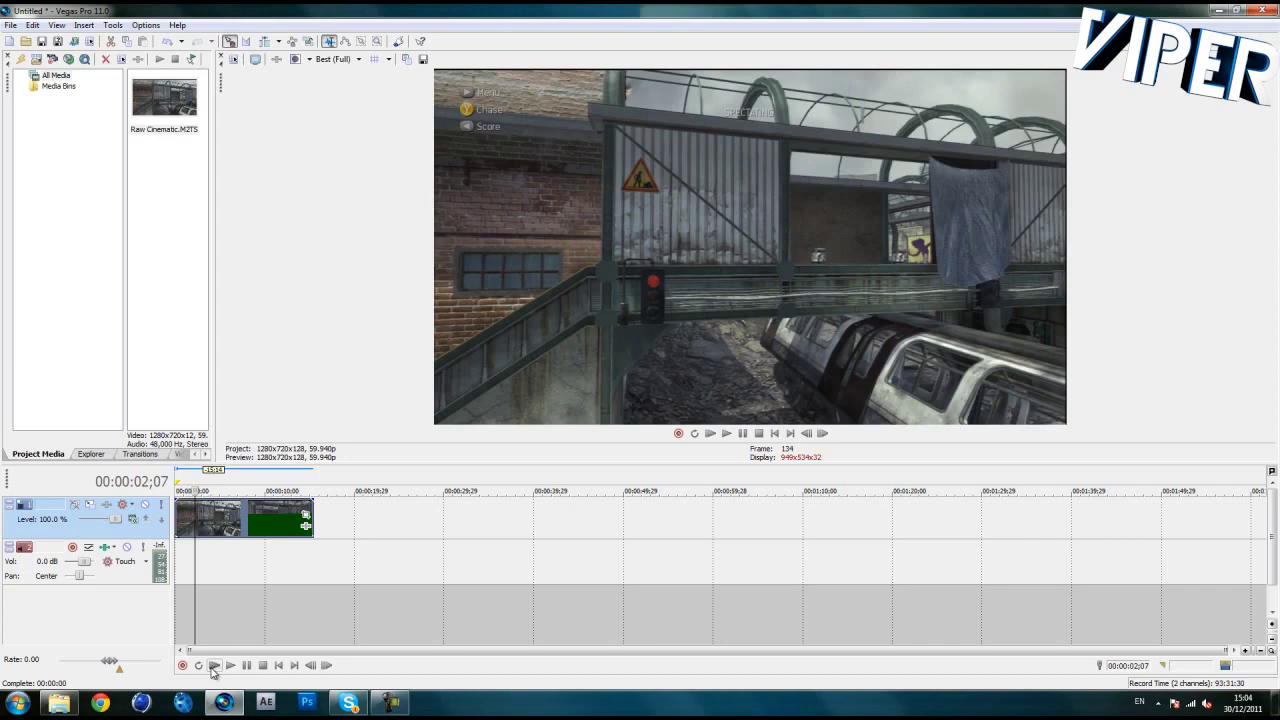
left_click(213, 667)
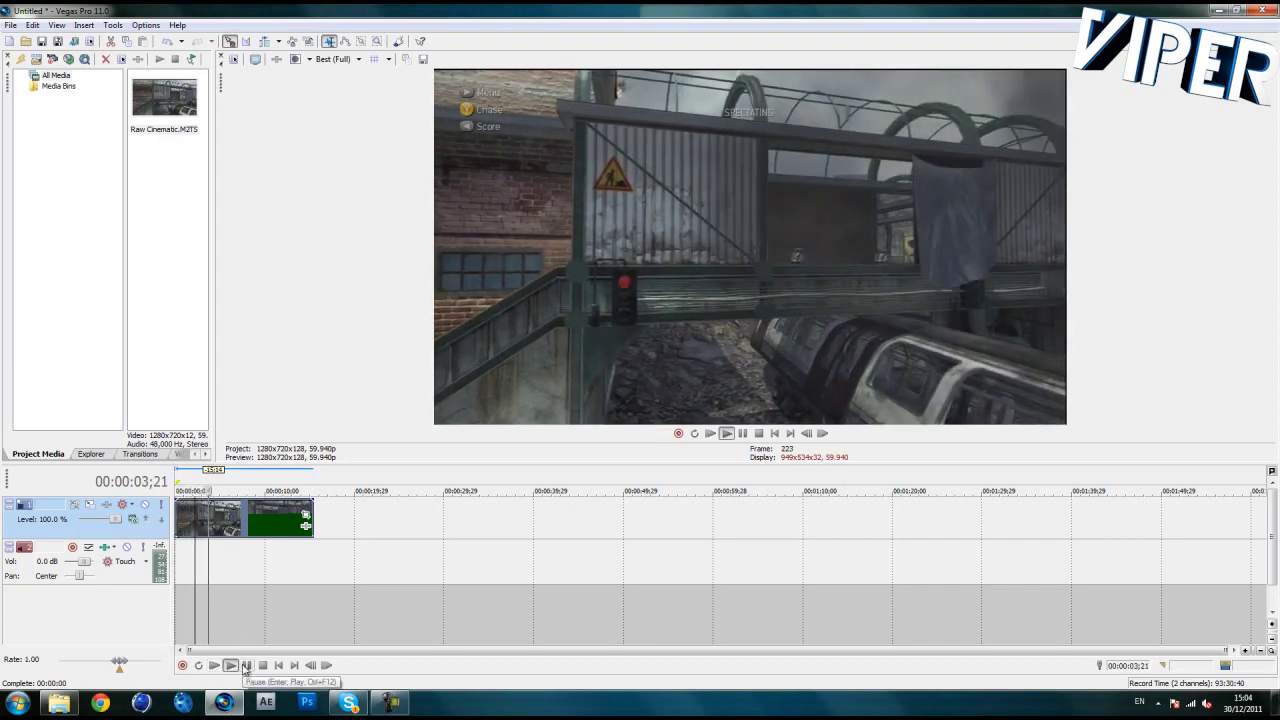
left_click(246, 666)
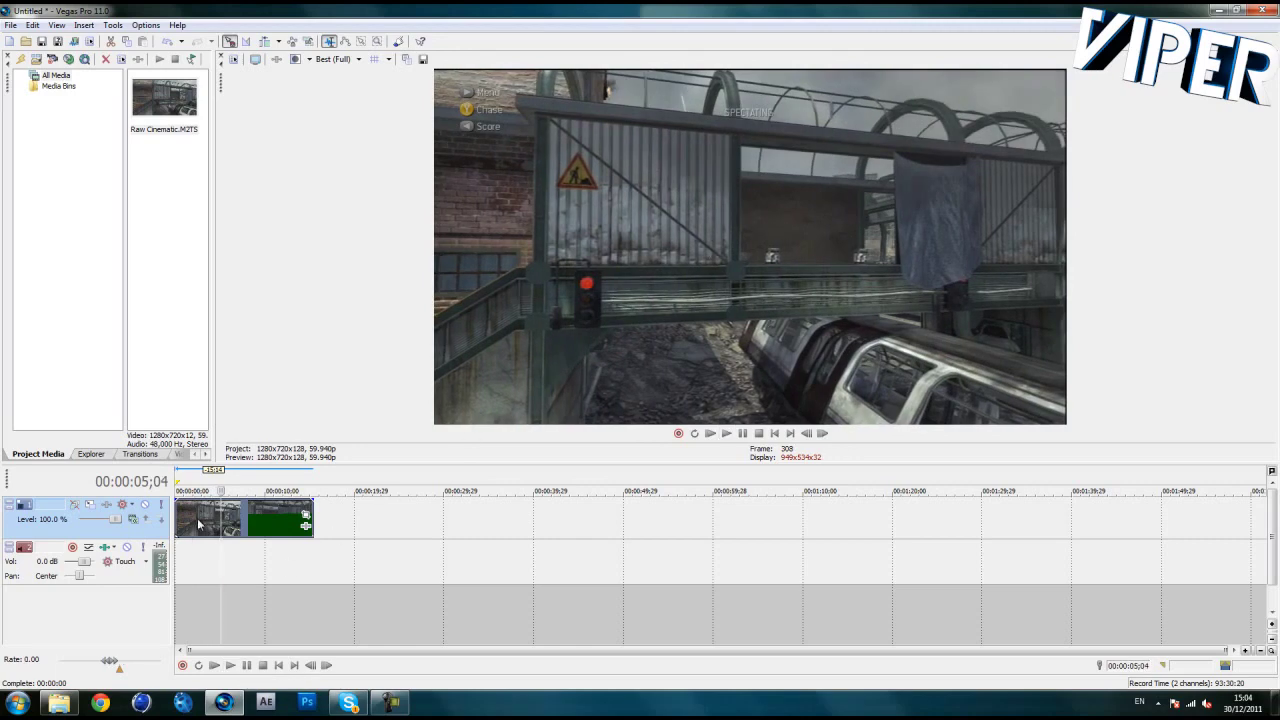
left_click(198, 560)
left_click(214, 665)
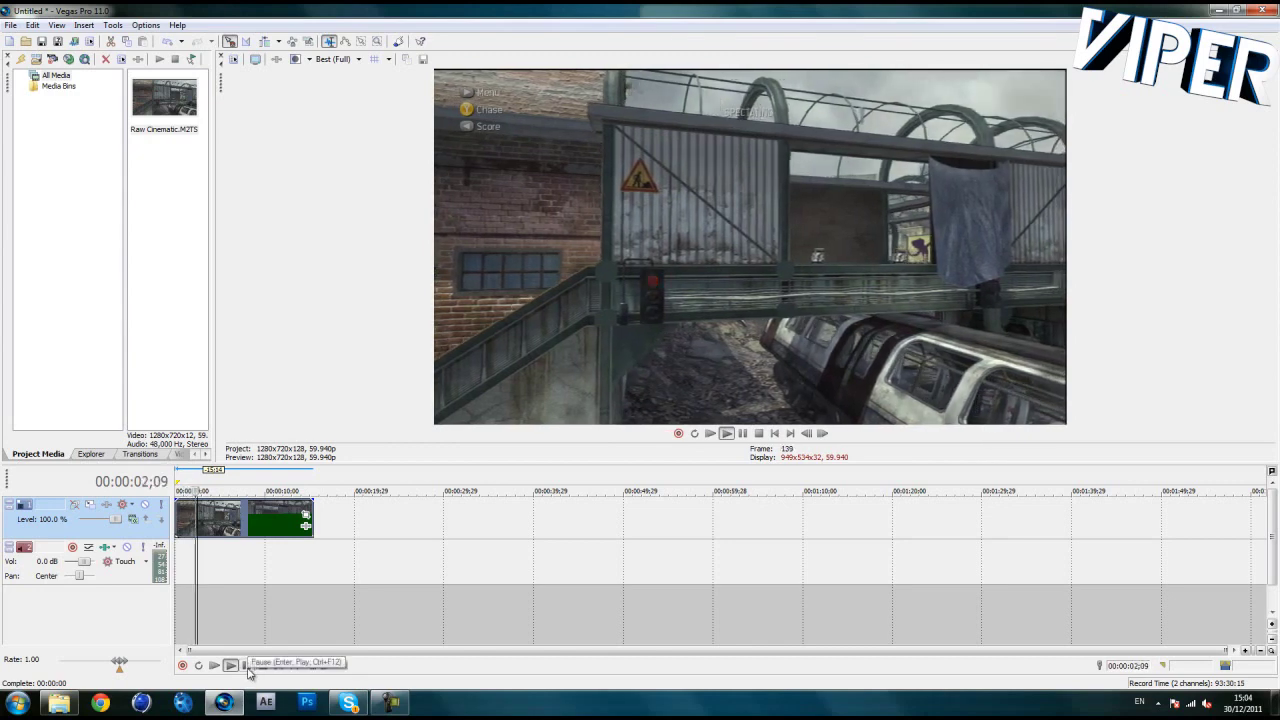
left_click(247, 665)
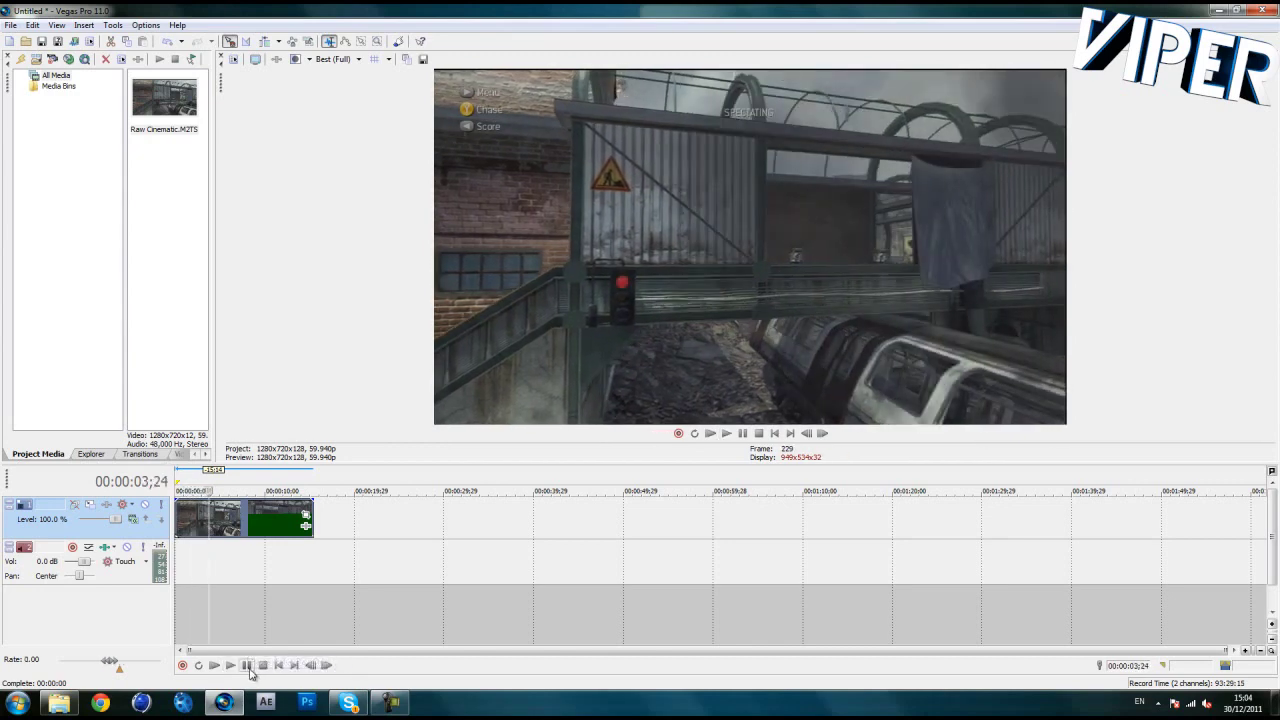
key("s")
right_click(186, 520)
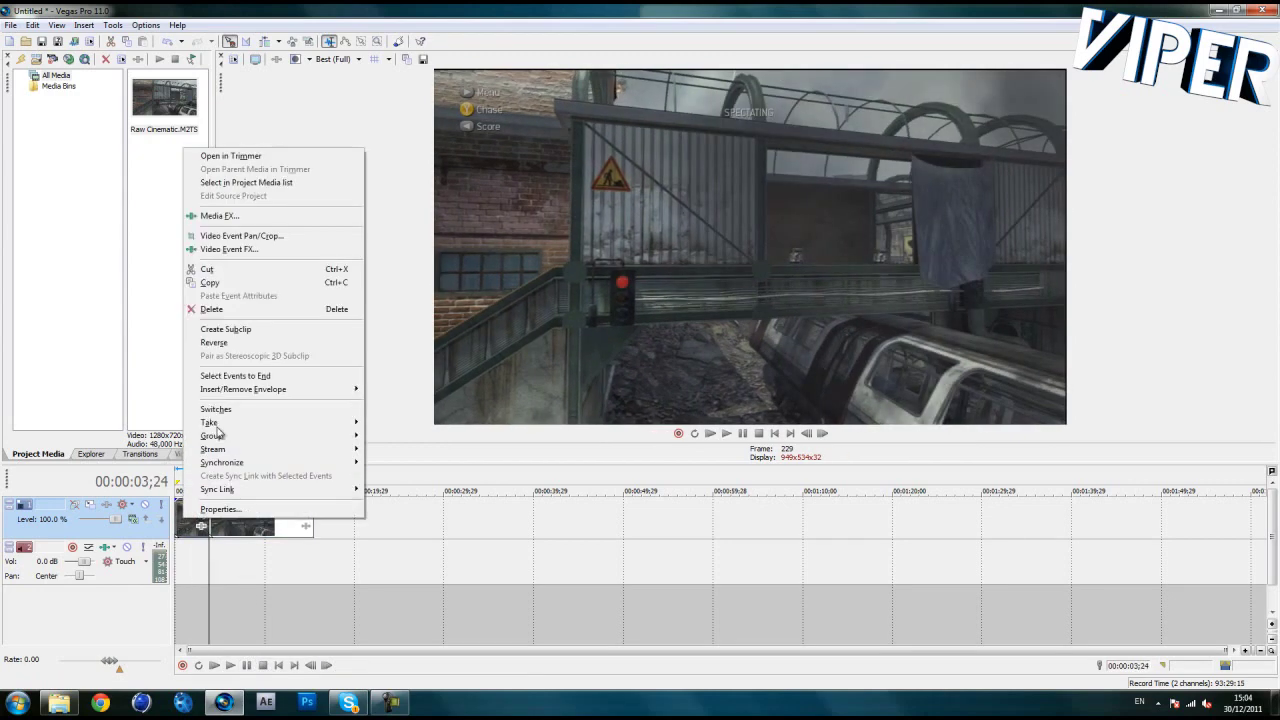
left_click(215, 309)
left_click_drag(262, 520, 228, 520)
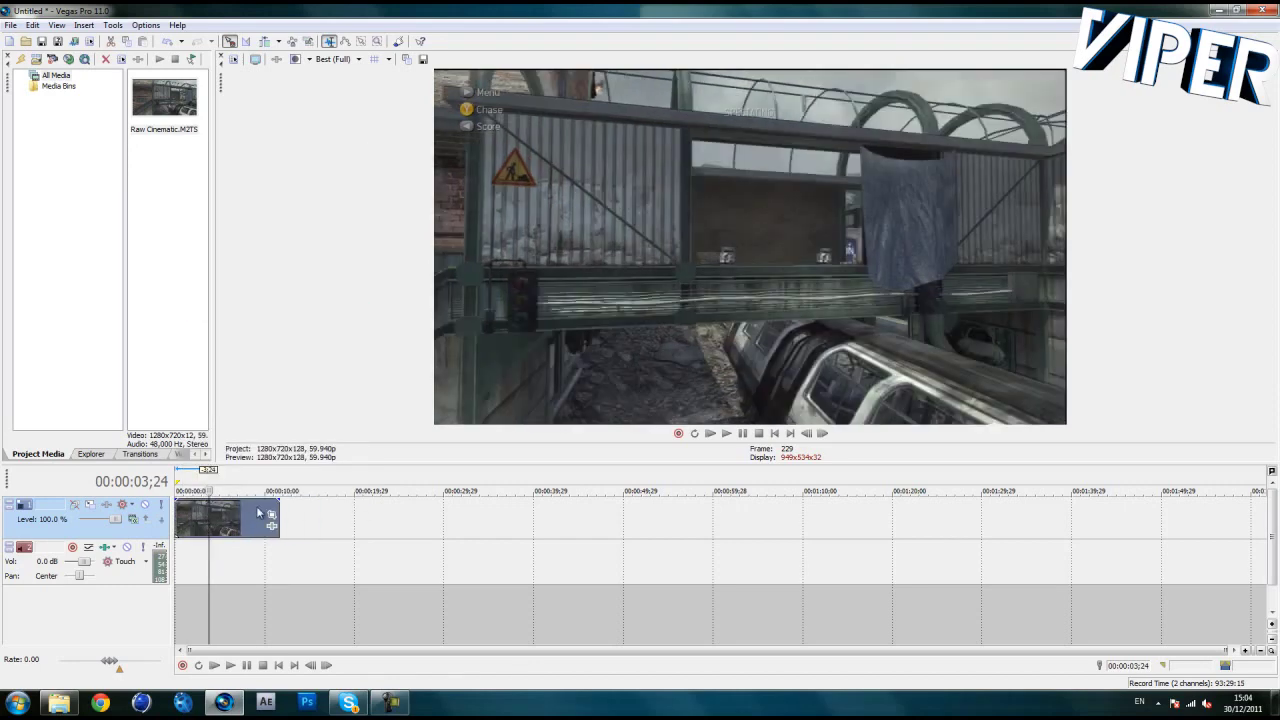
Find the end of the wanted footage, split the clip at 00:00:08;00 and delete everything after it.
left_click(239, 517)
left_click(235, 515)
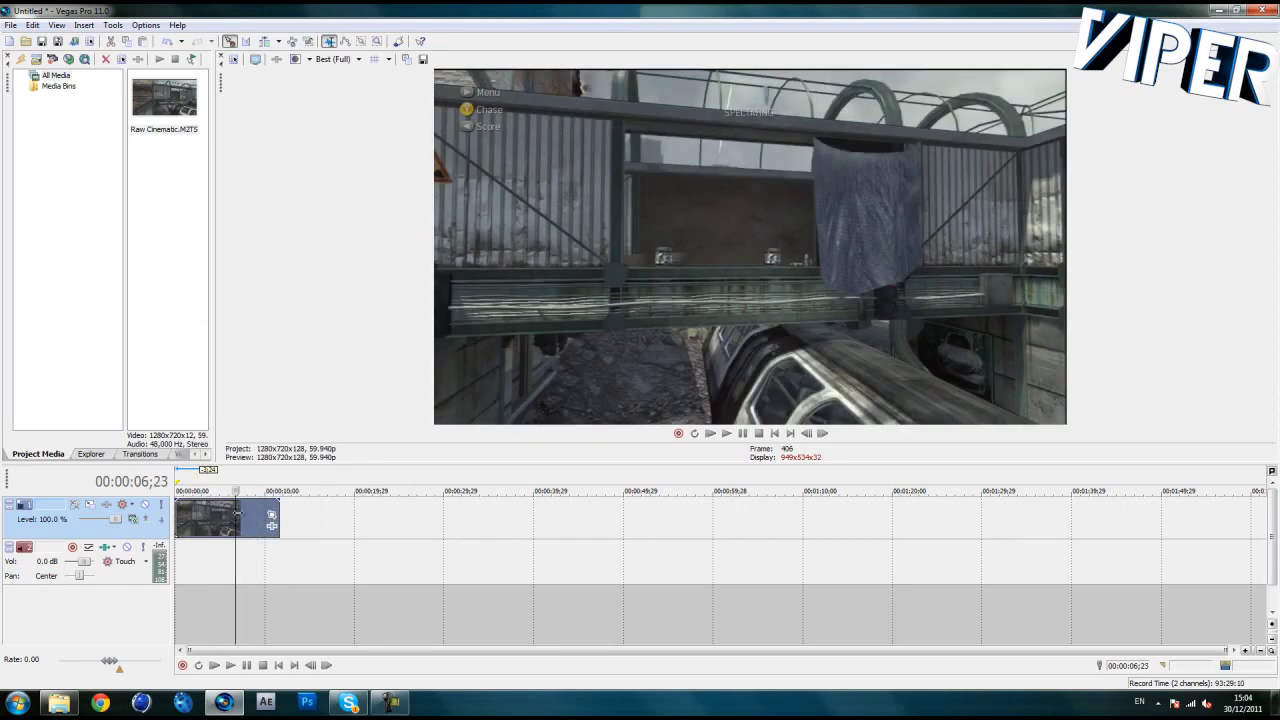
key("space")
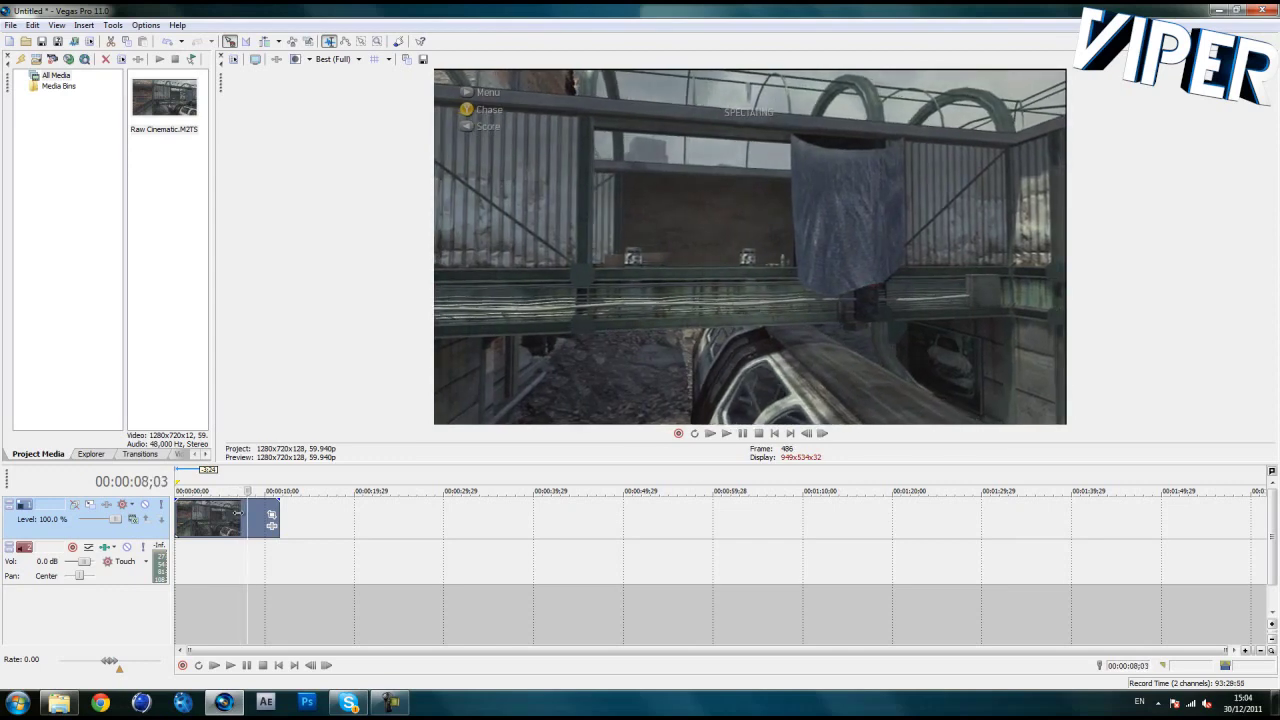
key("space")
scroll(262, 552, "up", 5)
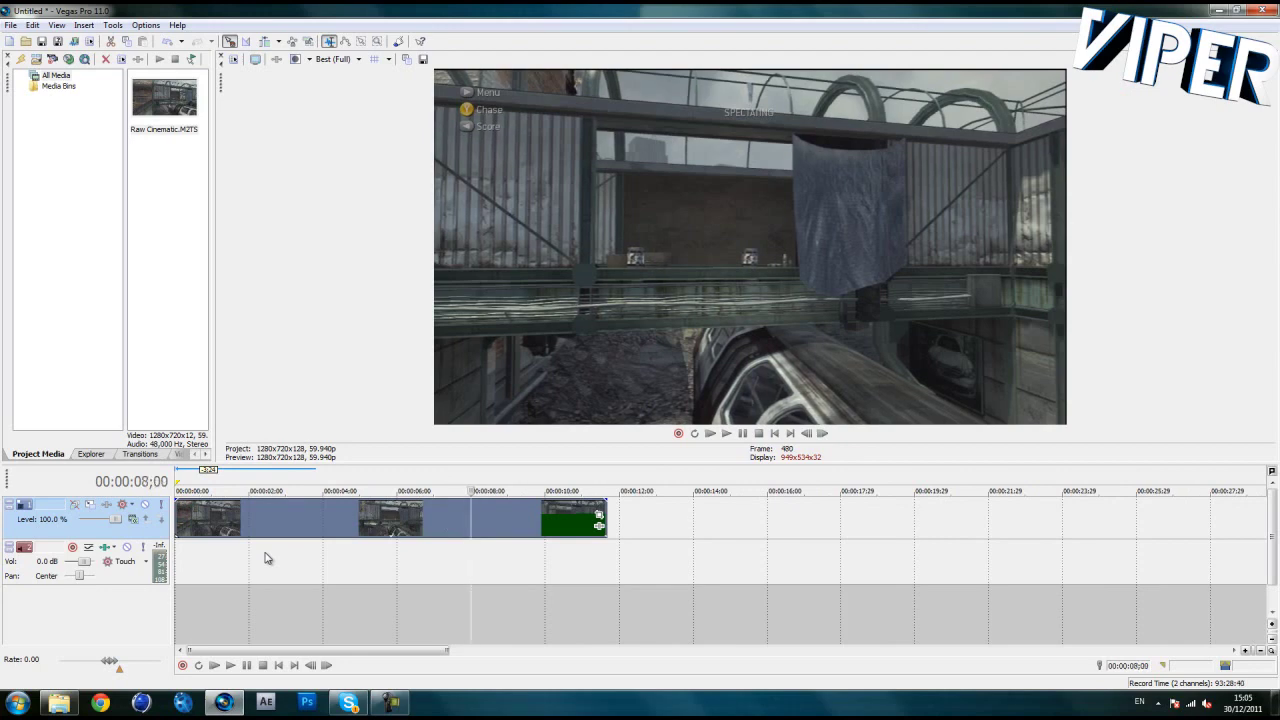
right_click(557, 505)
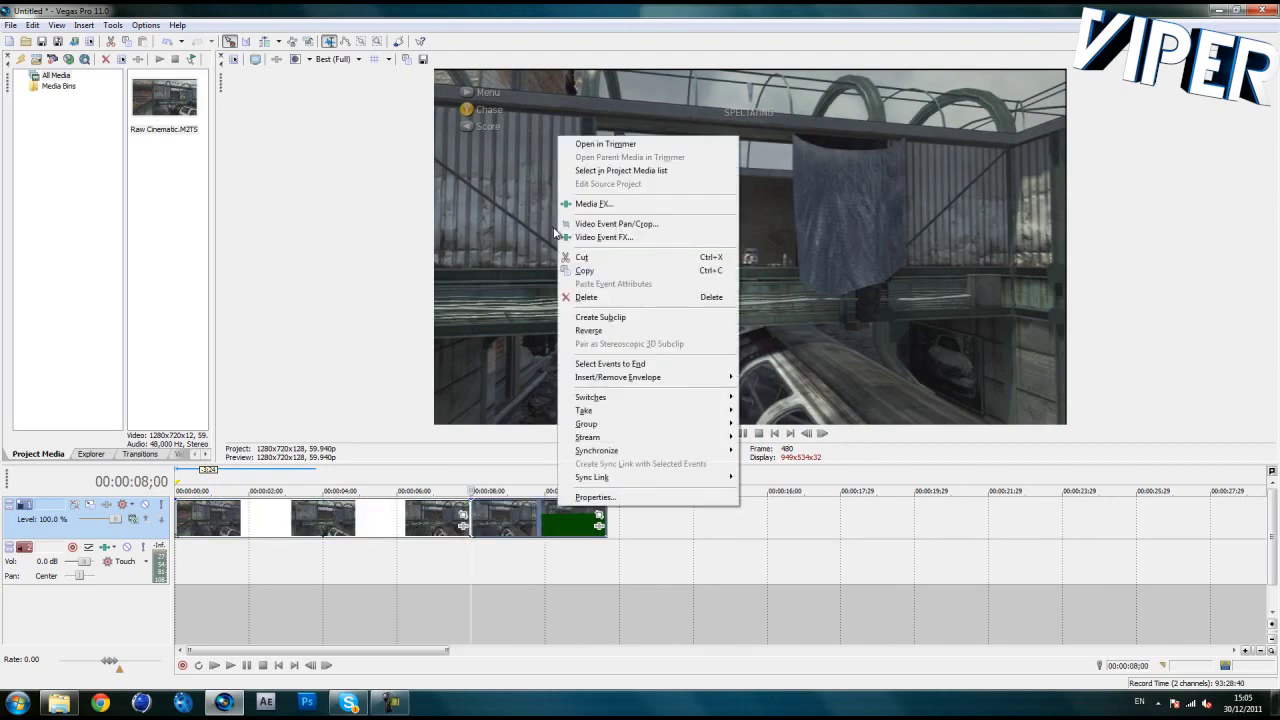
left_click(602, 296)
Open the Event Pan/Crop settings of the trimmed Raw Cinematic clip and place the window clear of the video preview.
scroll(270, 580, "down", 3)
scroll(286, 586, "up", 2)
scroll(363, 563, "down", 2)
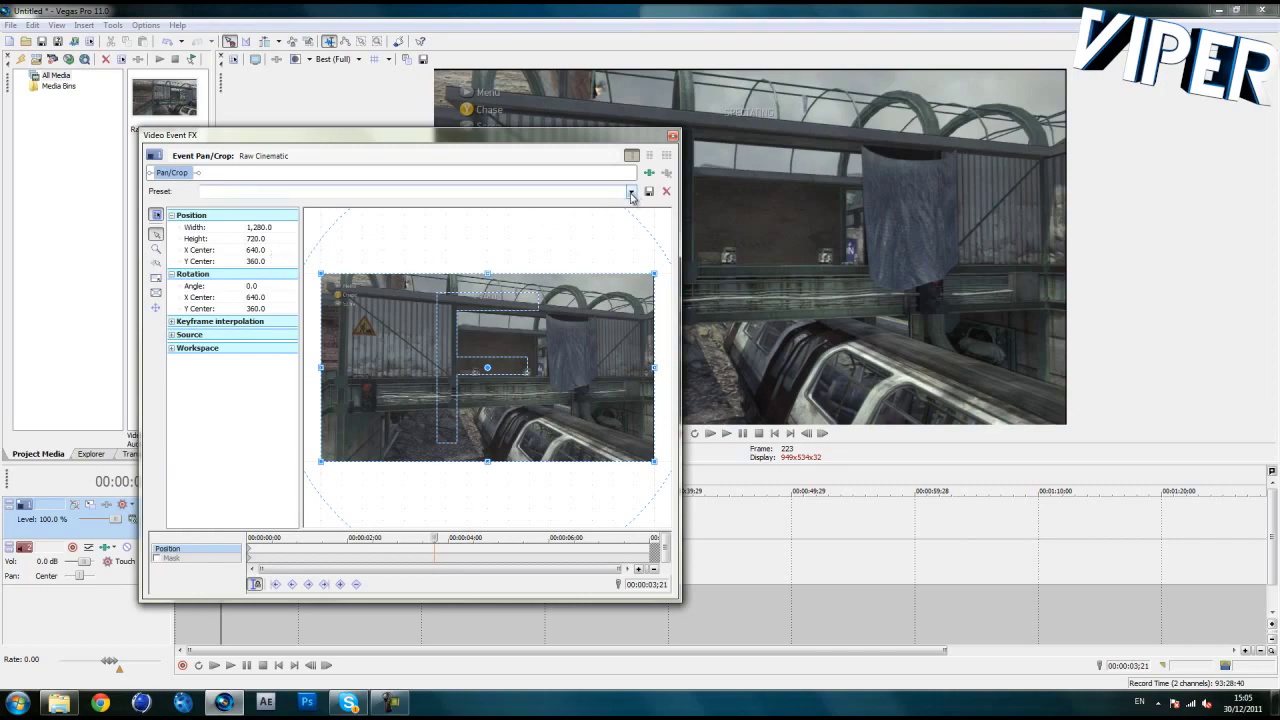
left_click_drag(356, 139, 890, 121)
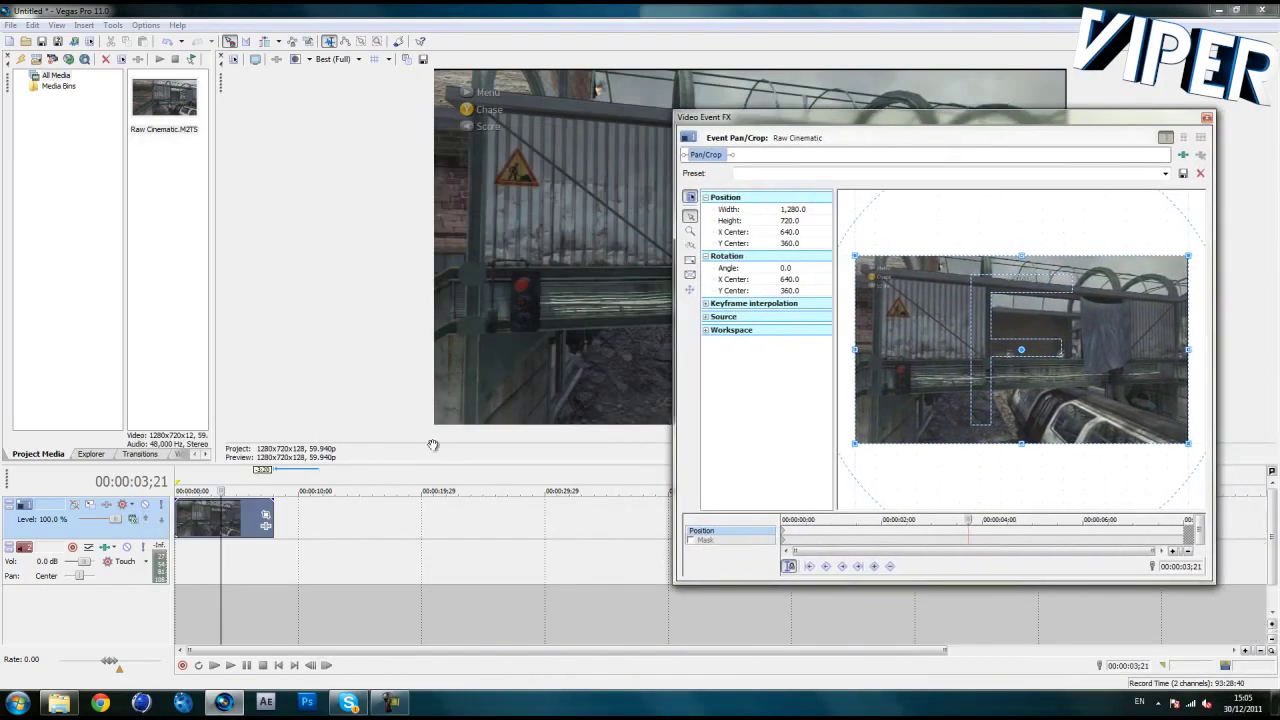
left_click_drag(886, 119, 256, 166)
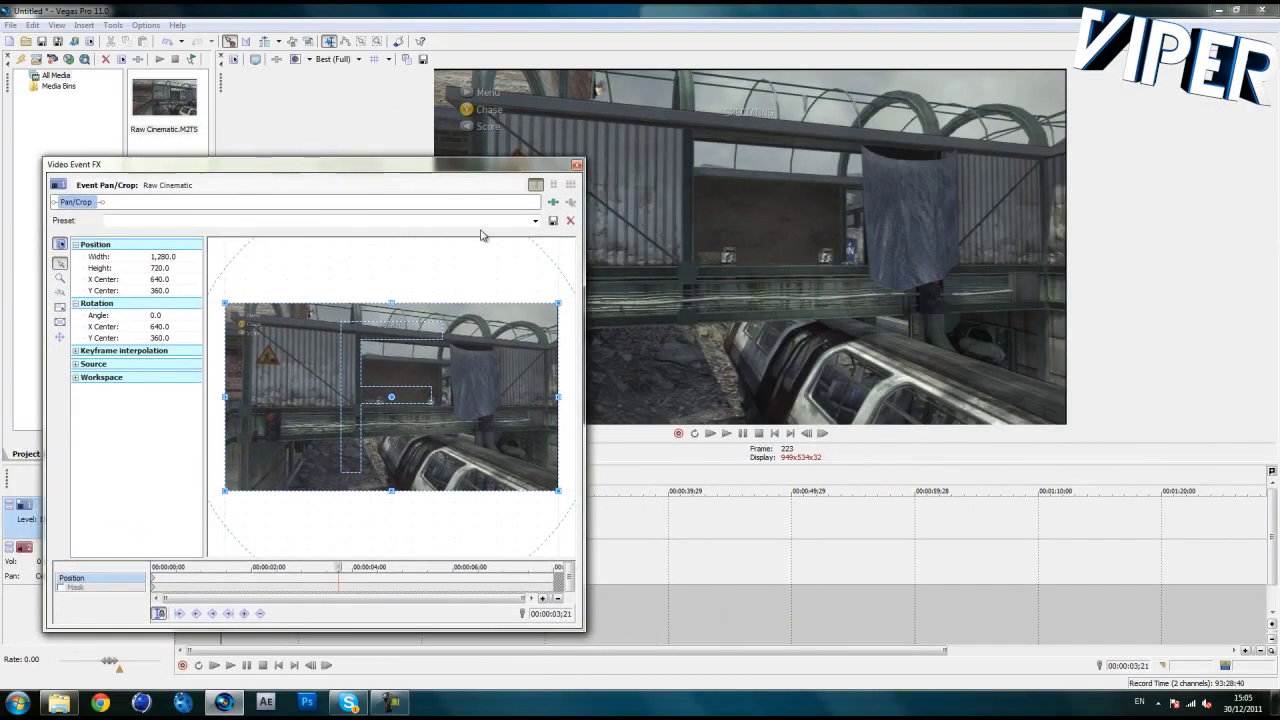
Try the CoD4 Buttons crop preset on the clip.
left_click(536, 221)
left_click(551, 222)
left_click(536, 221)
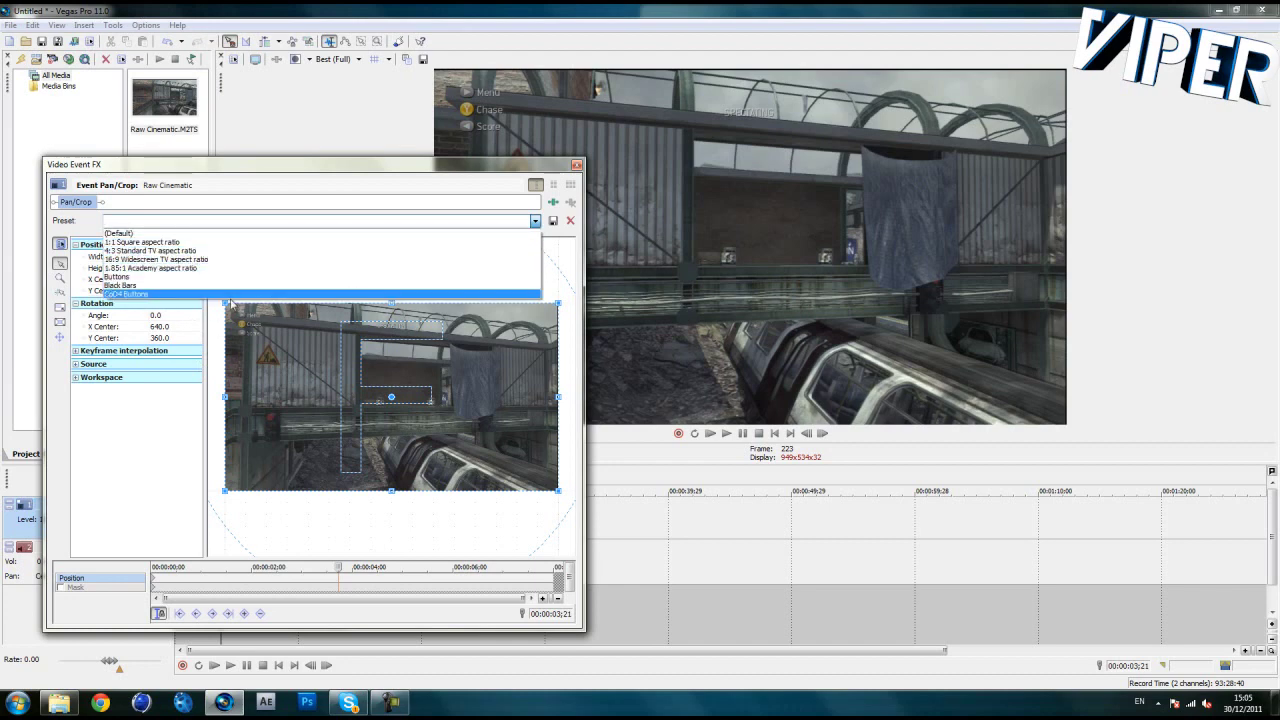
left_click(146, 294)
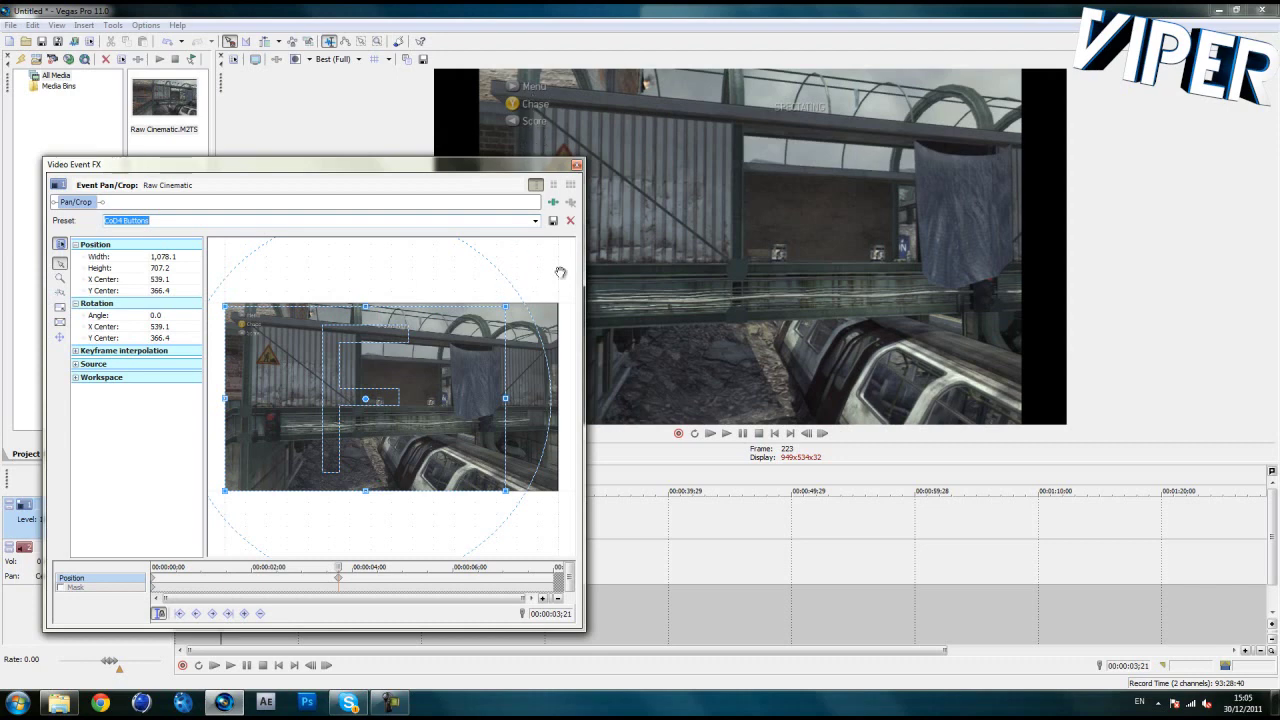
Crop the clip with the Buttons preset, reapplying it after a trial resize of the crop frame.
left_click(535, 221)
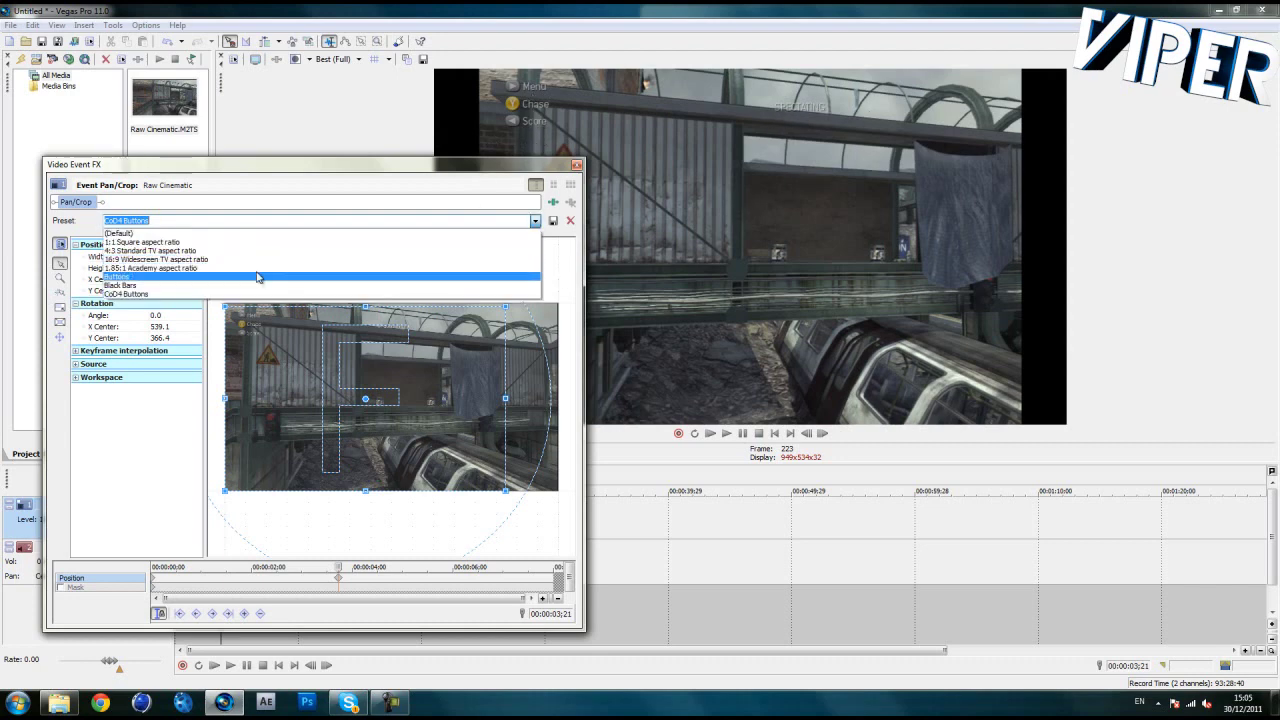
left_click(125, 279)
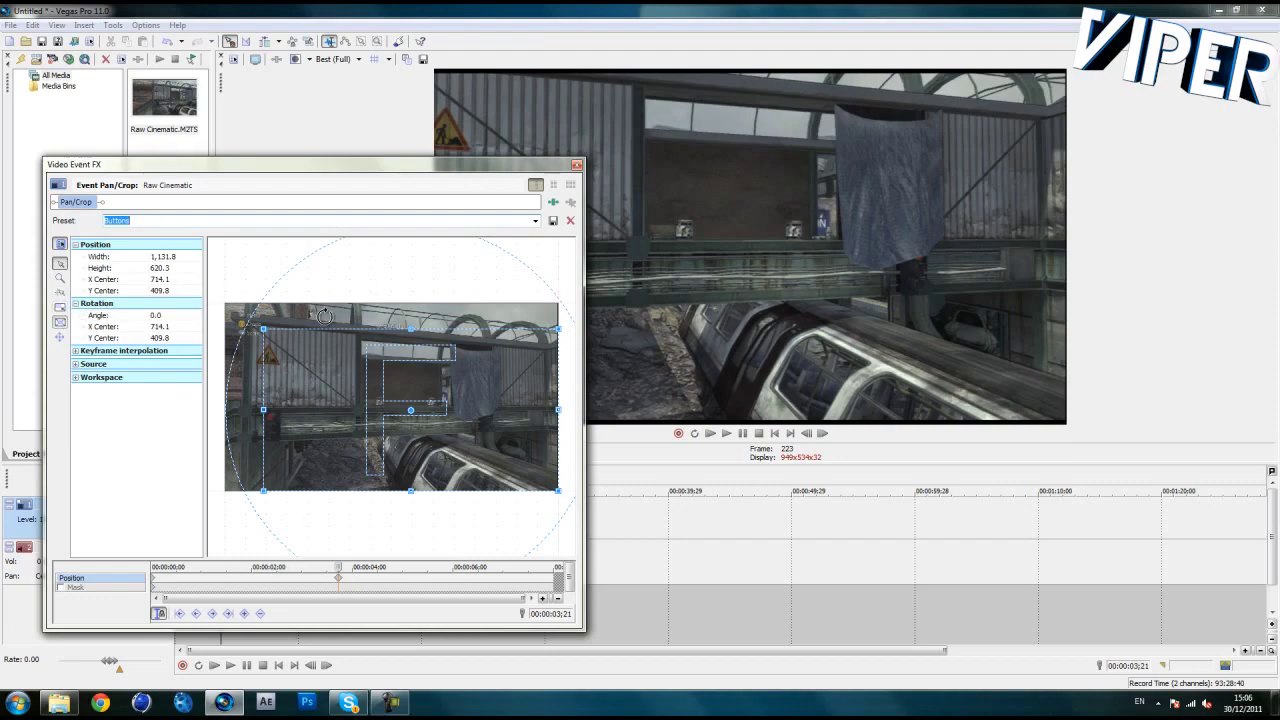
left_click_drag(263, 325, 313, 297)
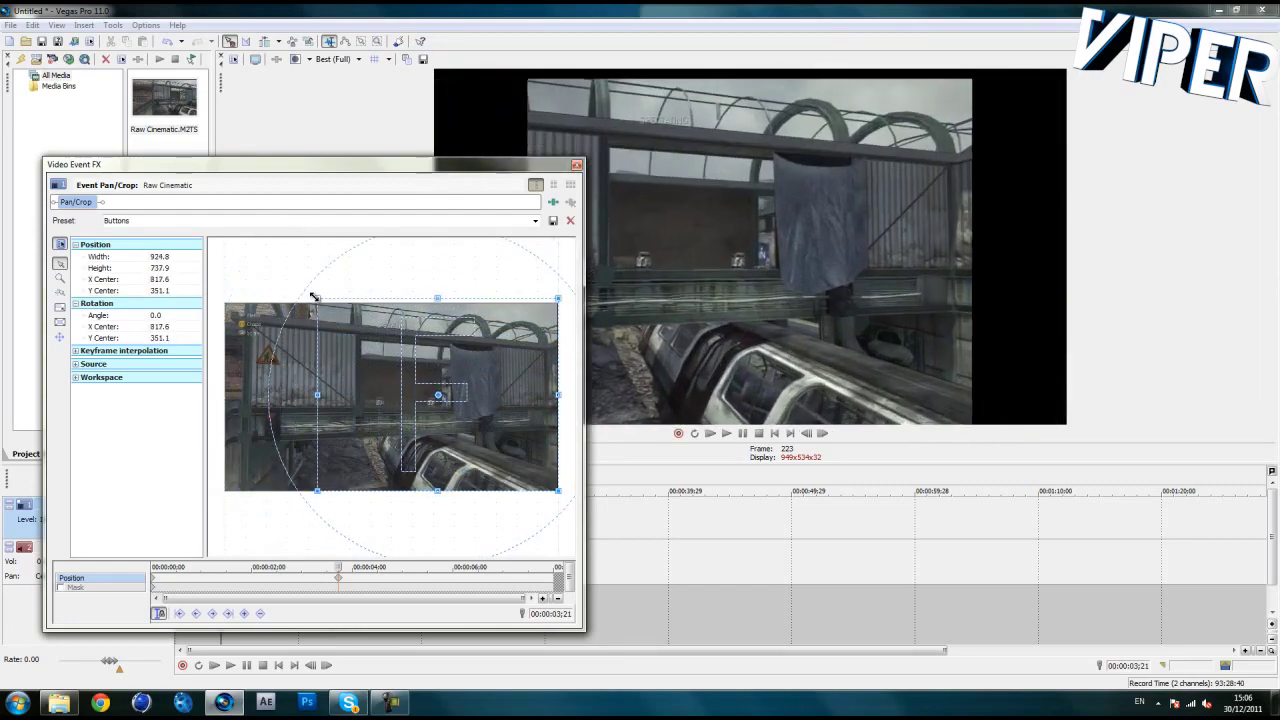
left_click(535, 220)
left_click(255, 289)
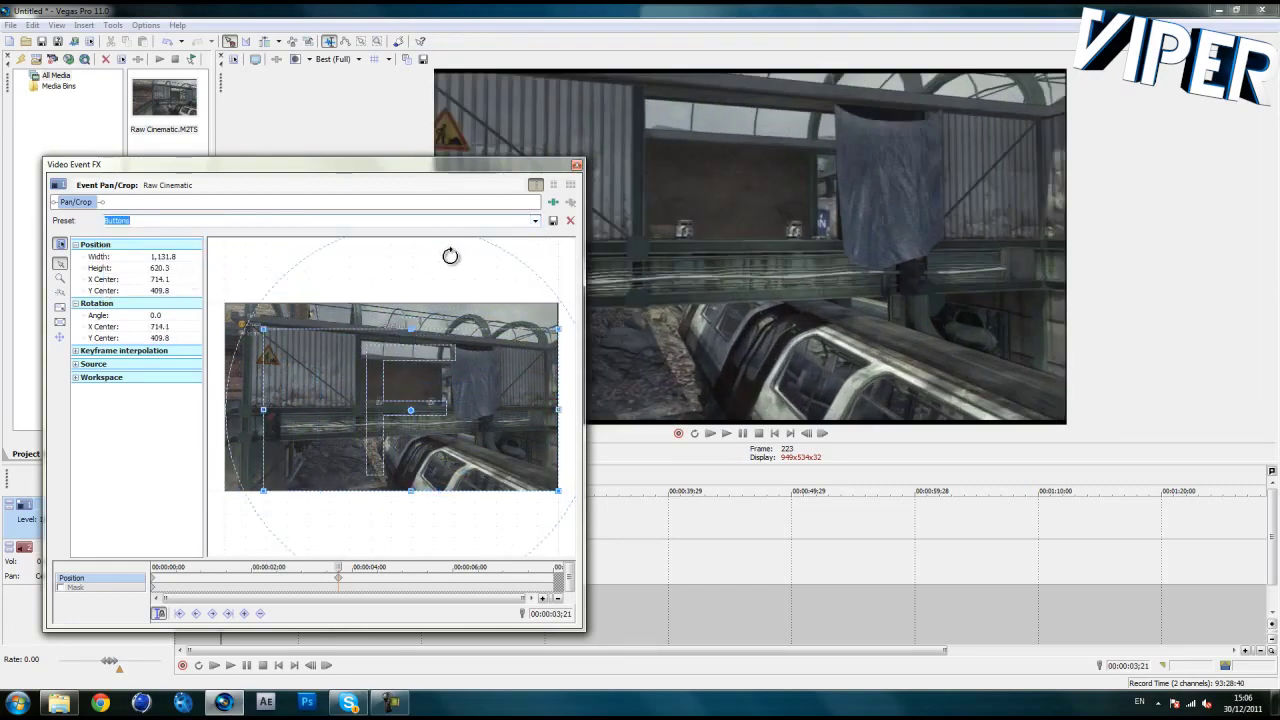
left_click(576, 164)
Disable resampling and turn off Maintain aspect ratio in the Raw Cinematic clip's properties.
right_click(215, 523)
left_click(240, 508)
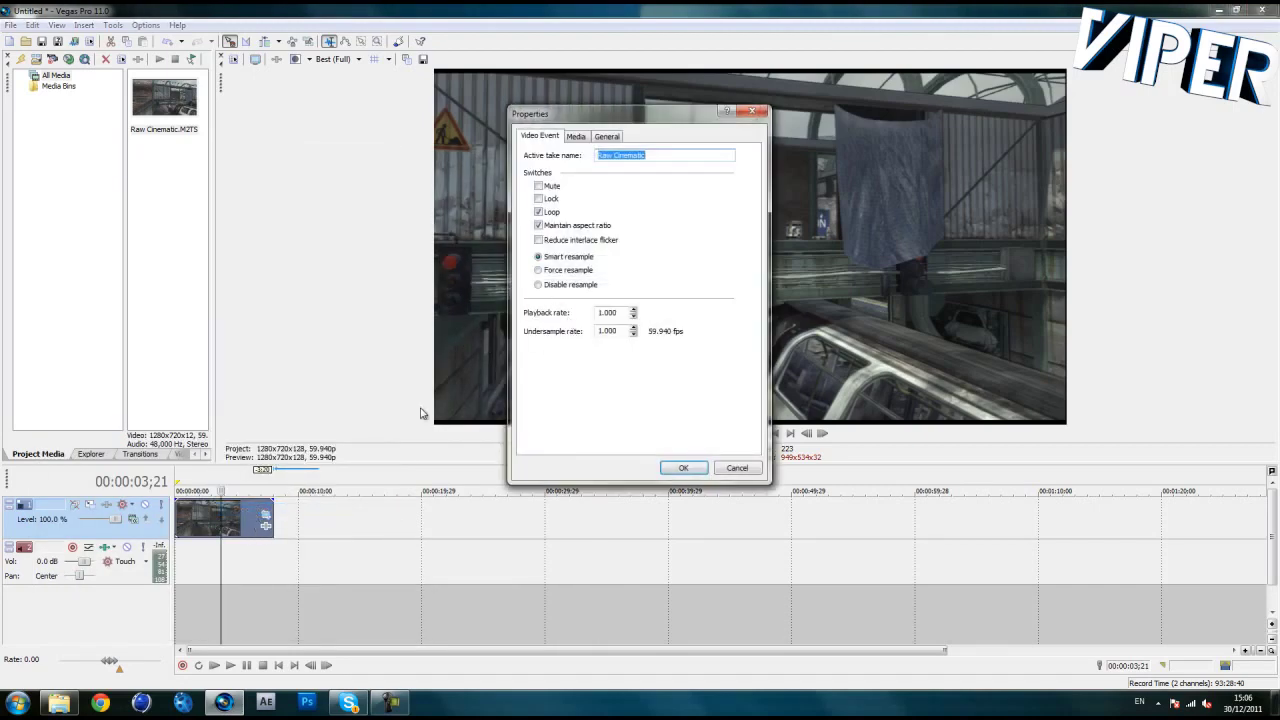
left_click(578, 284)
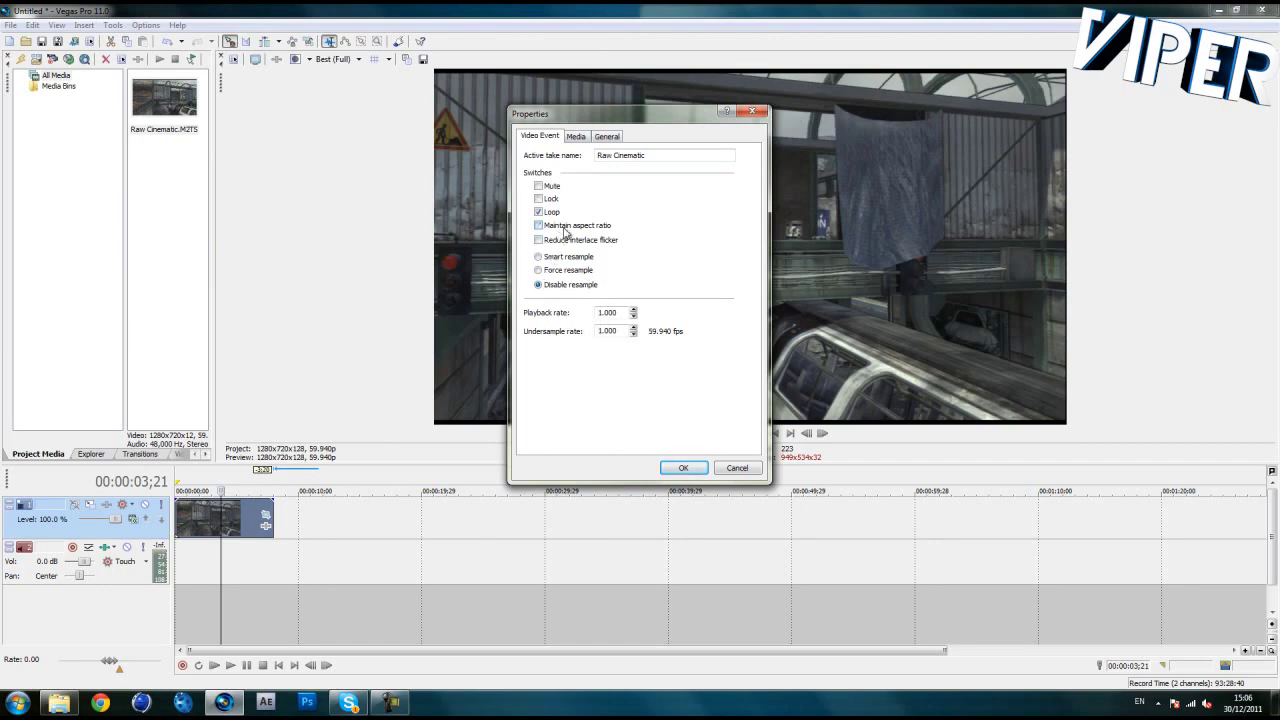
left_click(685, 468)
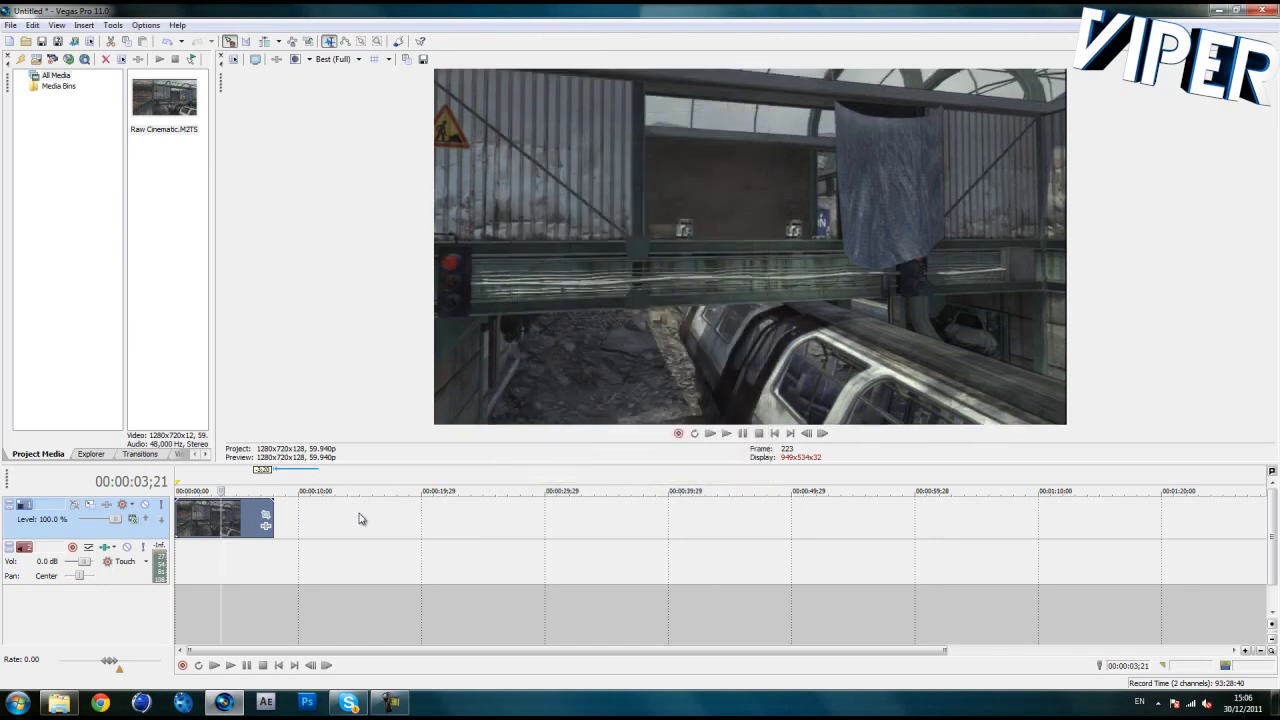
Check the crop during playback and delete the keyframe at 00:00:03;21 in the clip's Event Pan/Crop settings.
left_click(214, 665)
left_click(247, 665)
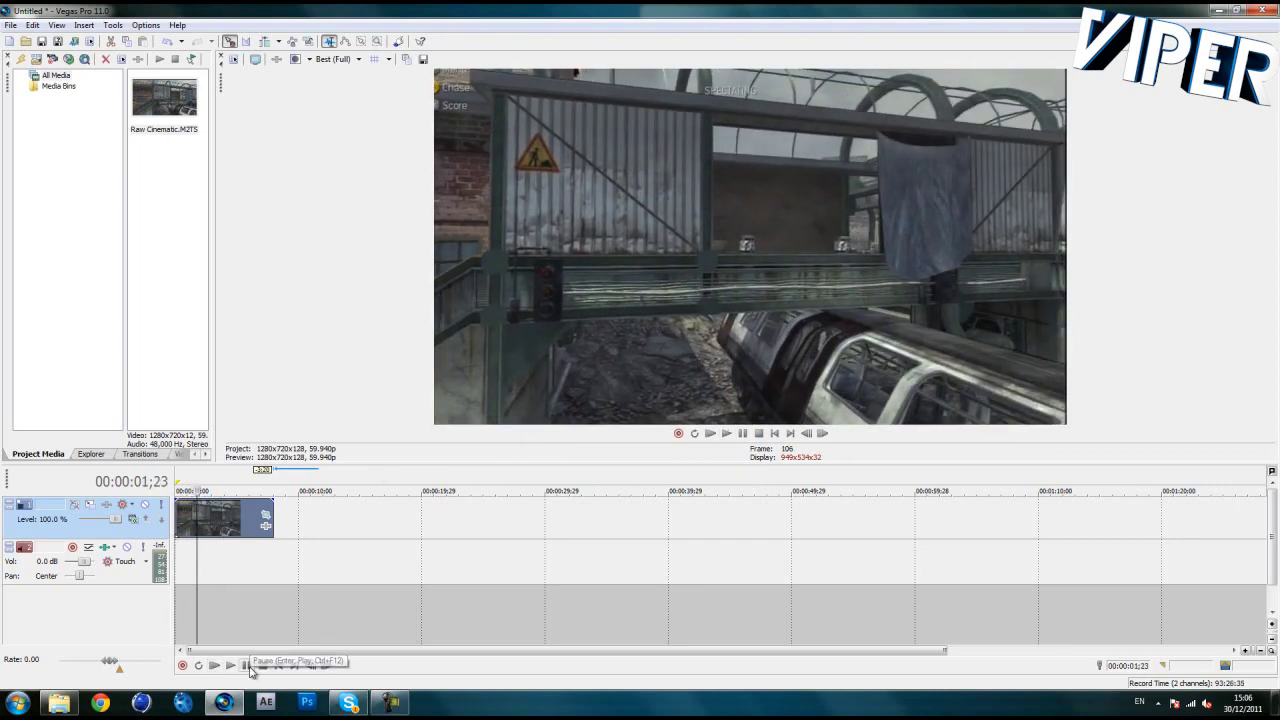
left_click(266, 515)
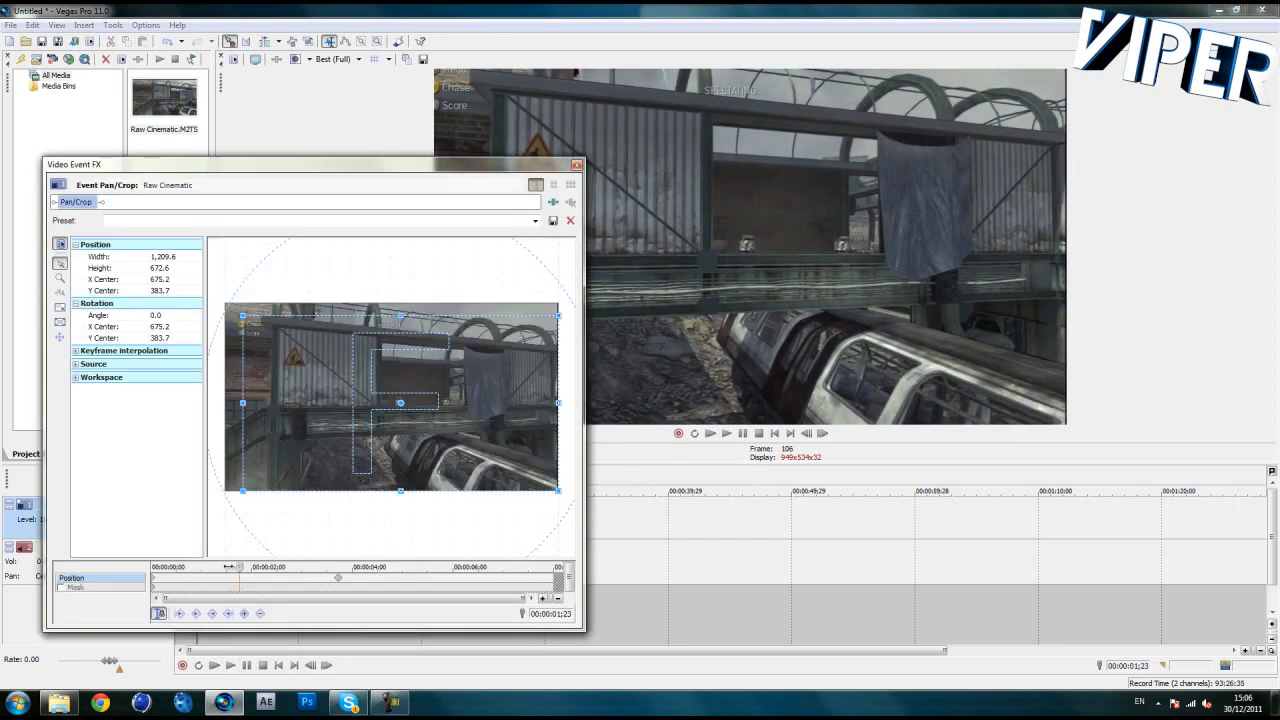
mouse_move(228, 567)
left_mouse_down()
mouse_move(185, 569)
mouse_move(229, 570)
left_mouse_up()
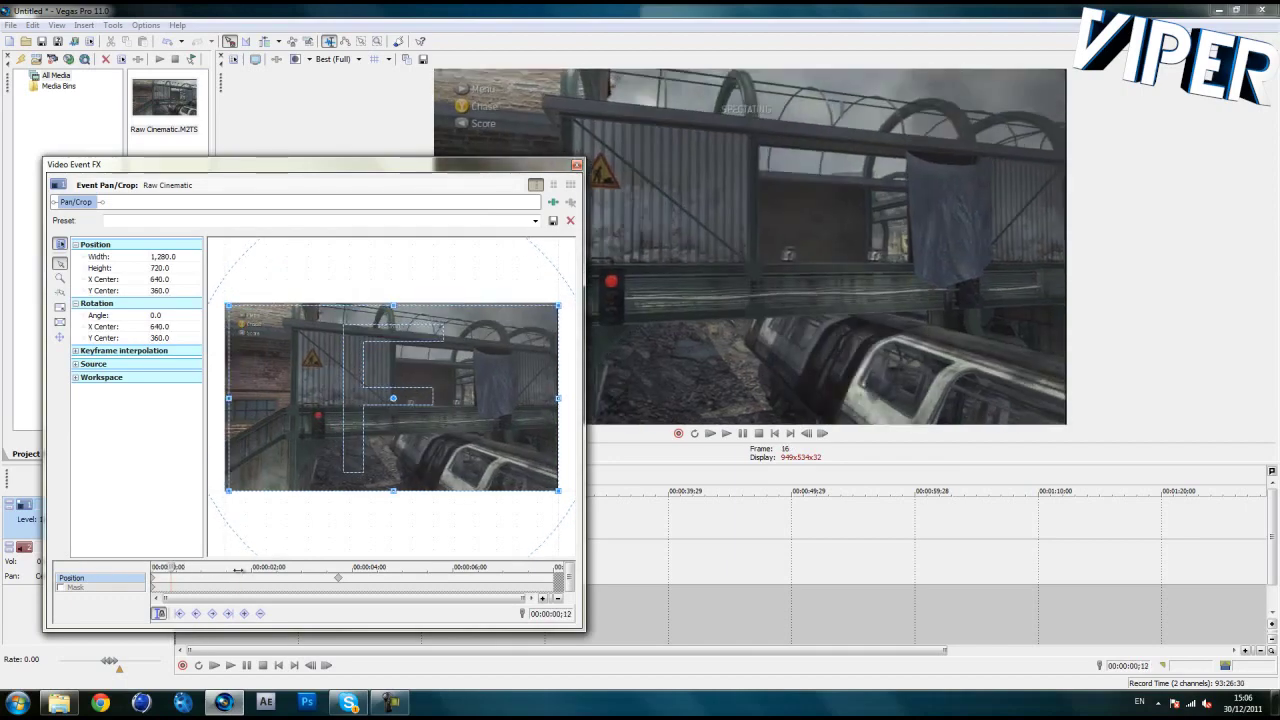
key("space")
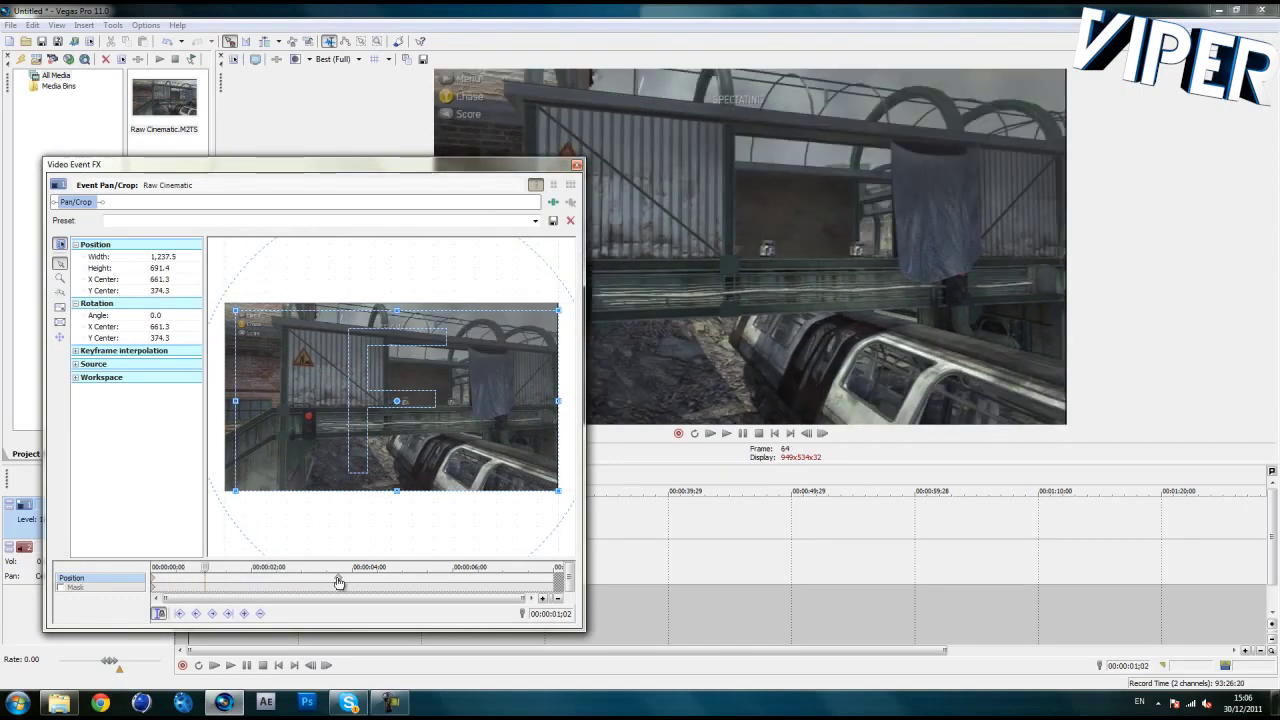
left_click(339, 582)
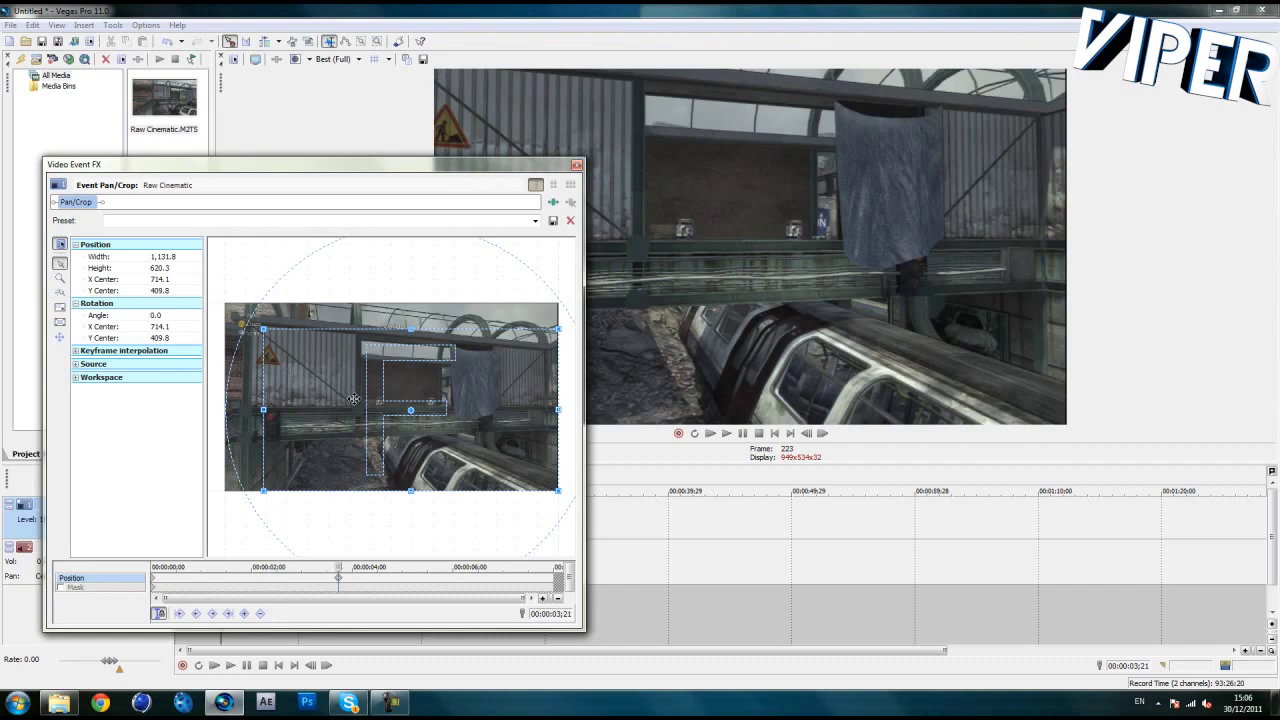
double_click(338, 580)
left_click(339, 585)
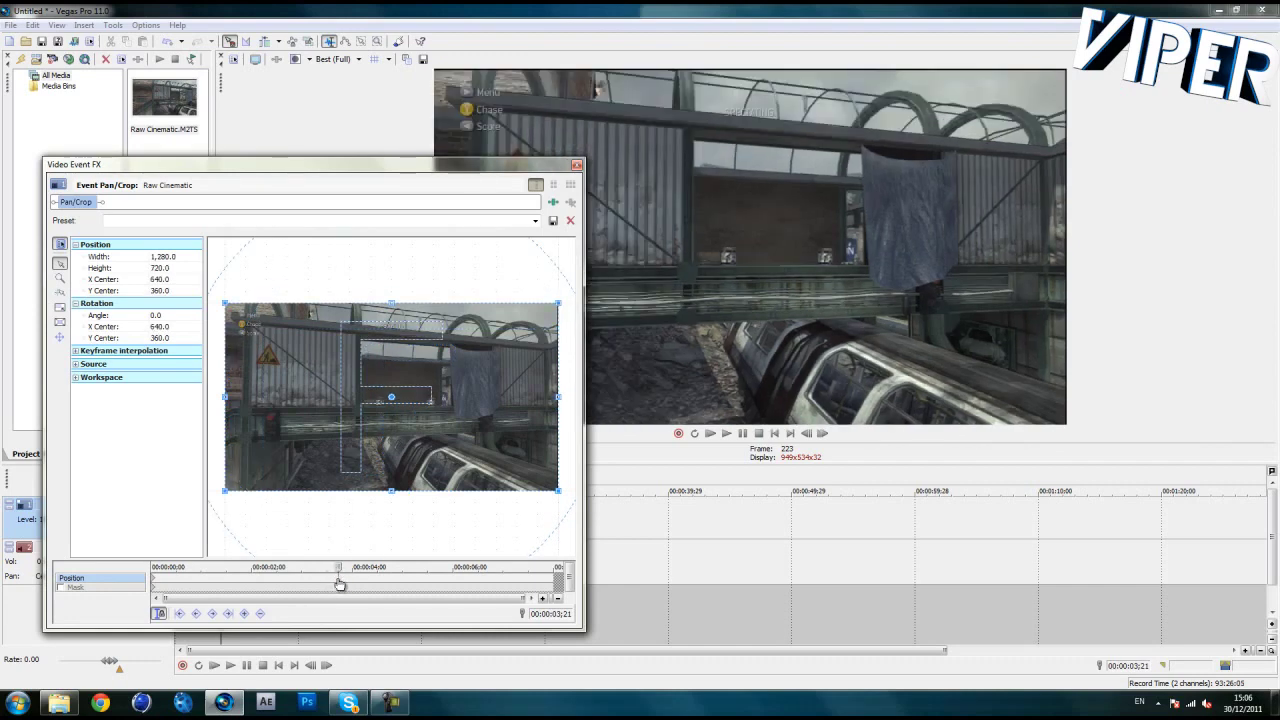
Apply the Buttons crop preset at the very start of the clip and play back the result.
key("Home")
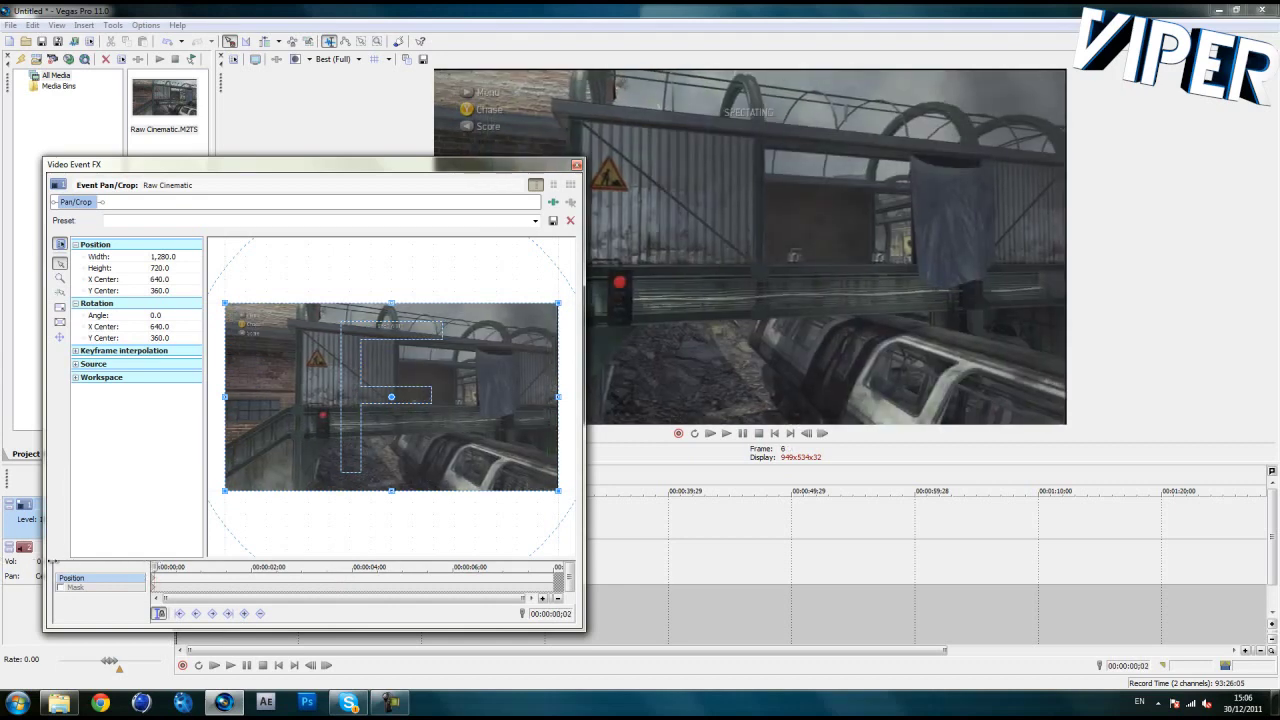
left_click(535, 221)
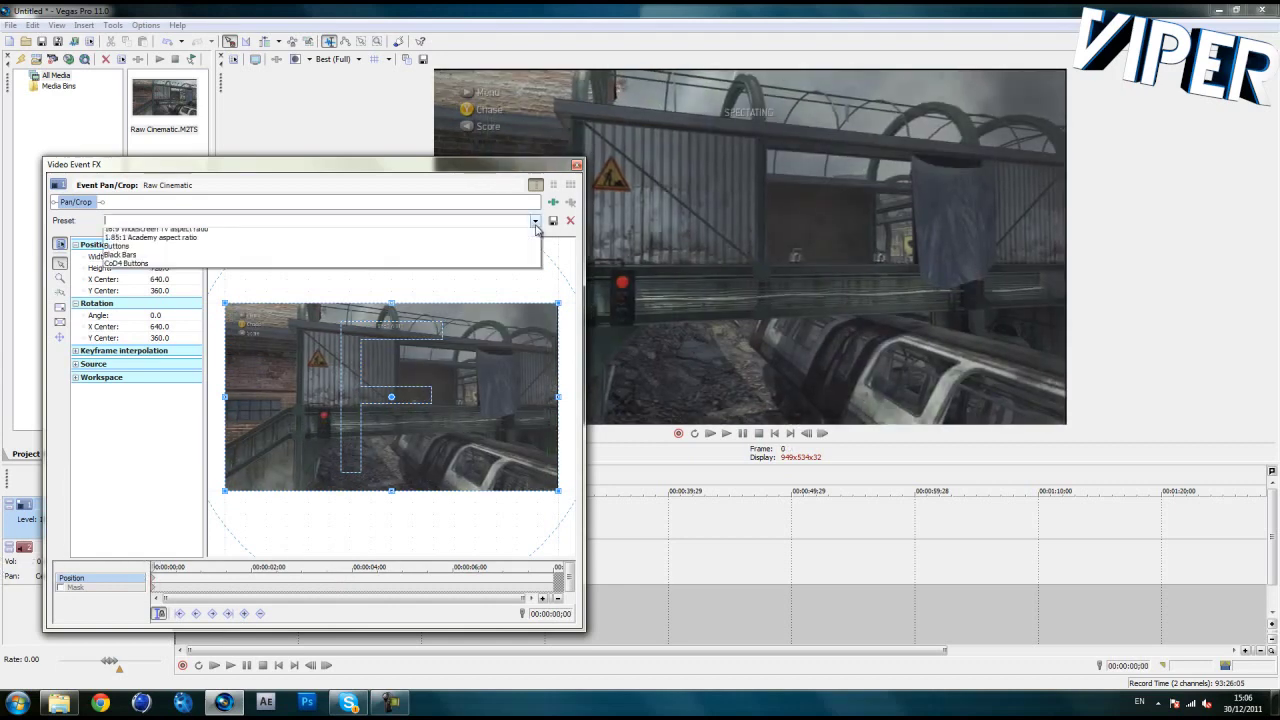
left_click(576, 164)
left_click(213, 667)
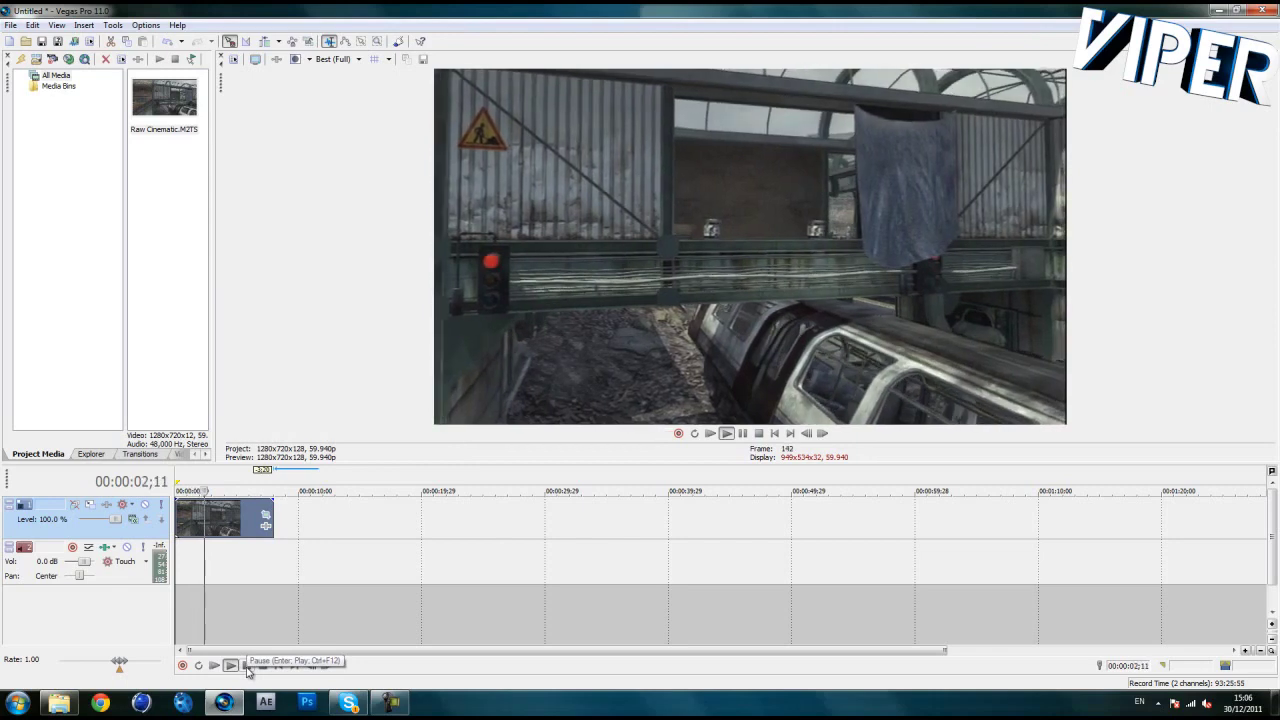
left_click(246, 665)
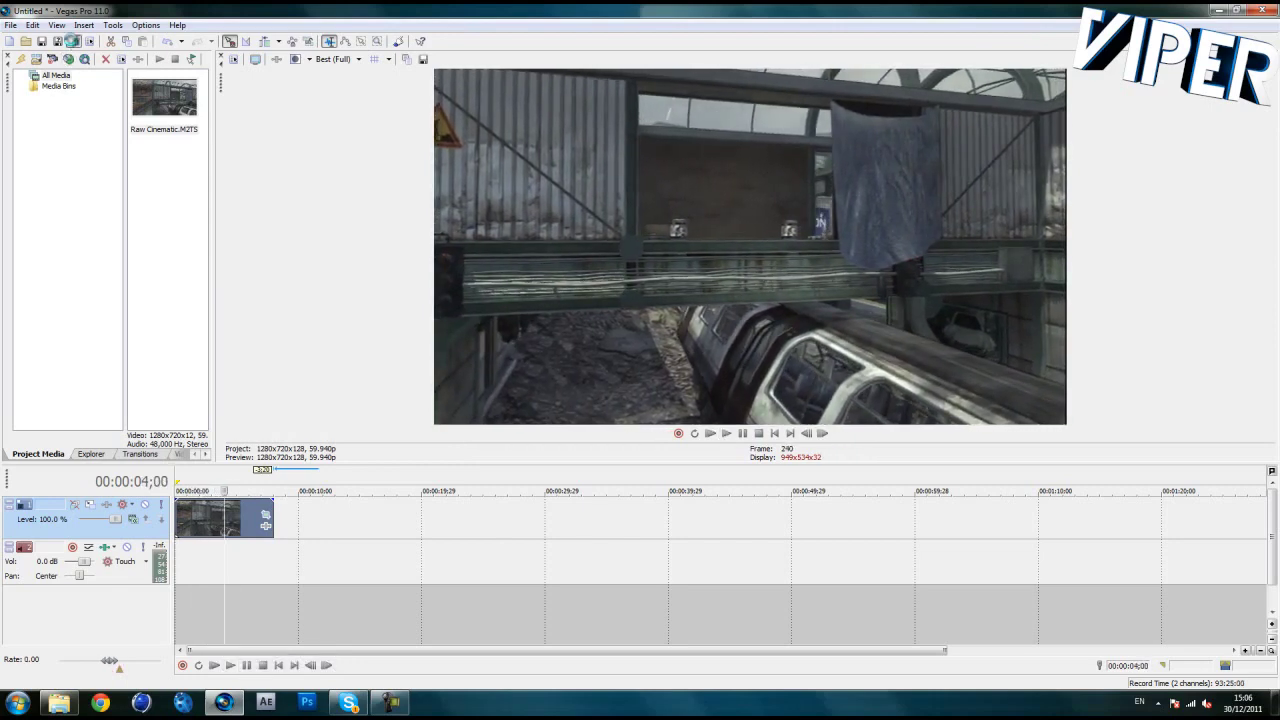
Open the Render As settings and choose PNG under Image Sequence as the output format.
left_click(72, 41)
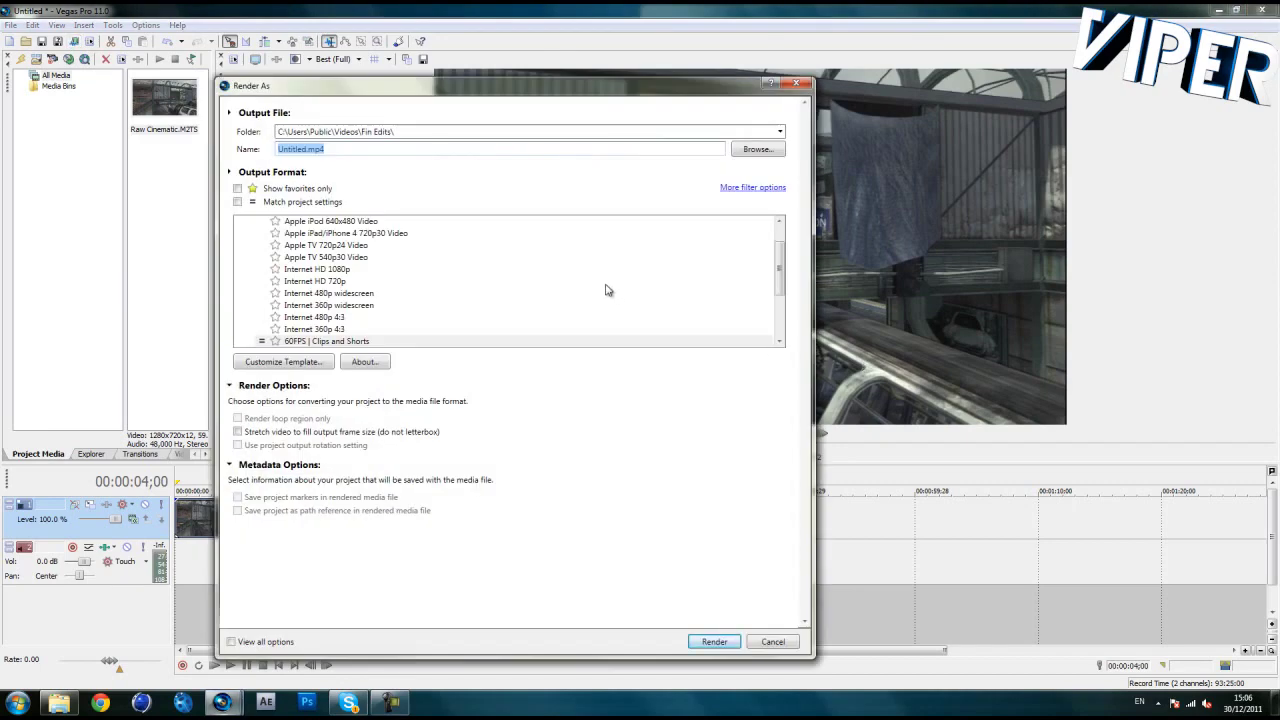
left_click_drag(779, 287, 779, 335)
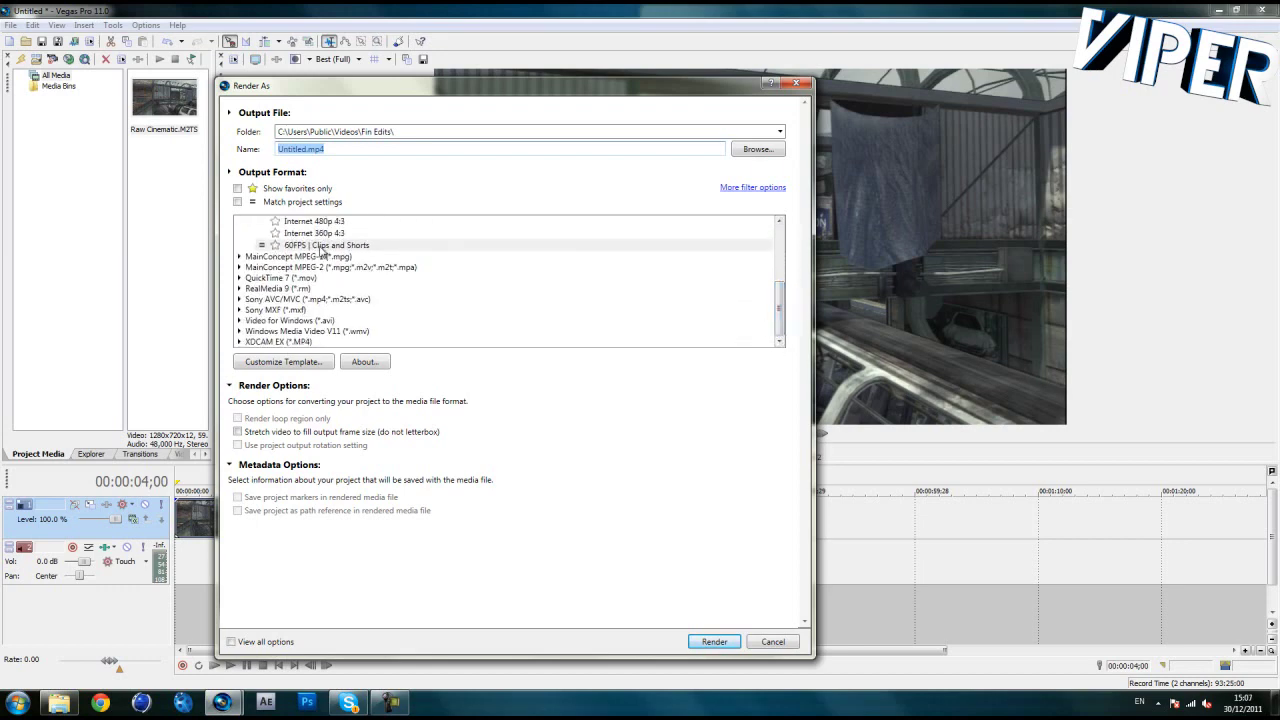
left_click_drag(779, 315, 779, 250)
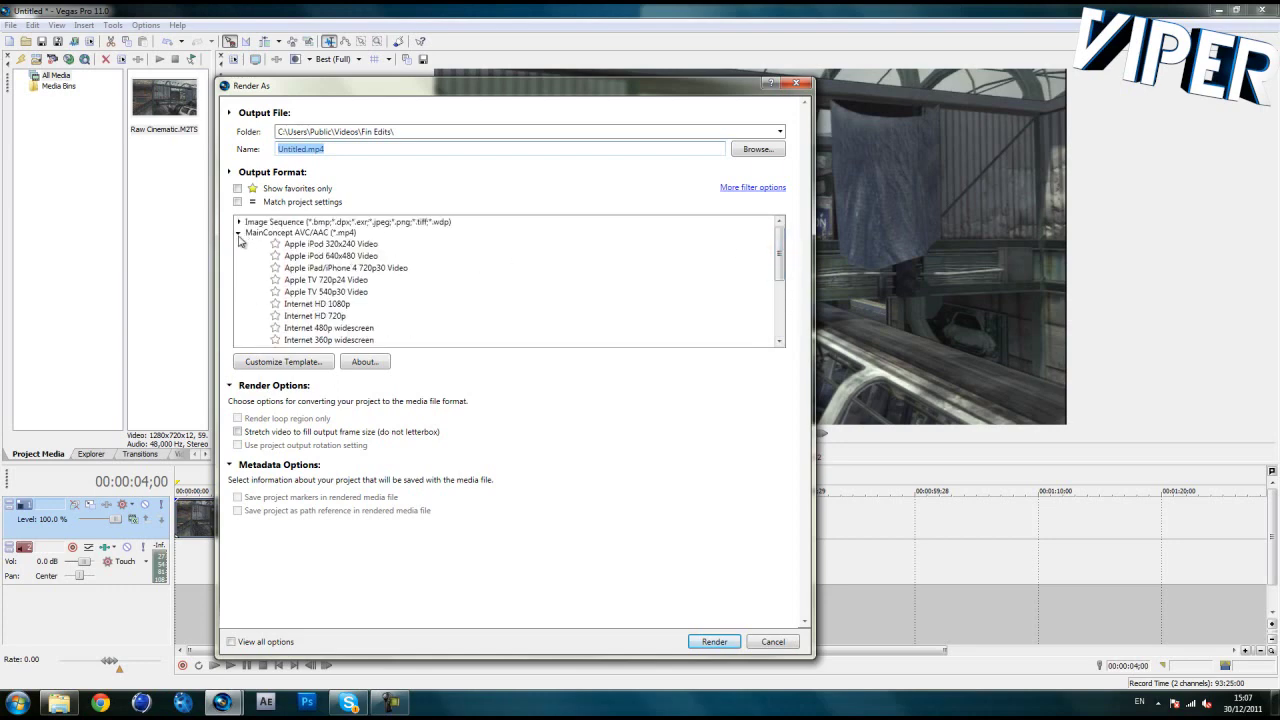
left_click(238, 235)
left_click(238, 222)
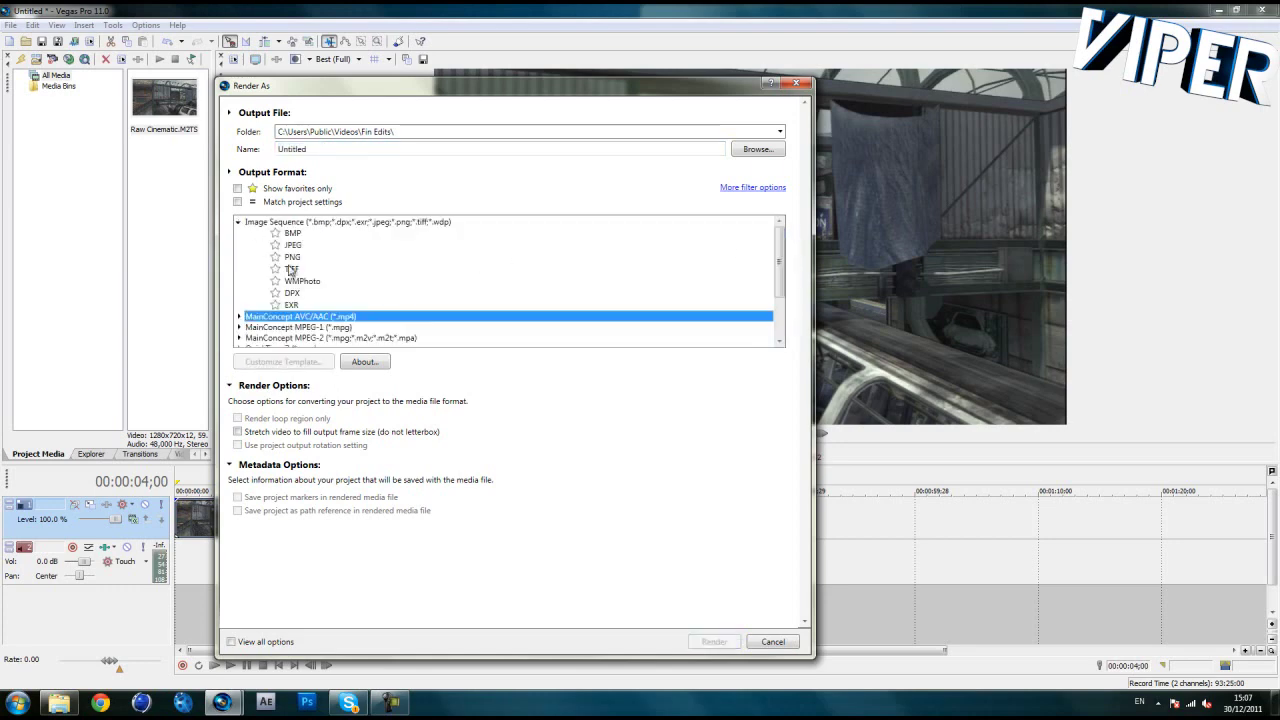
left_click(298, 257)
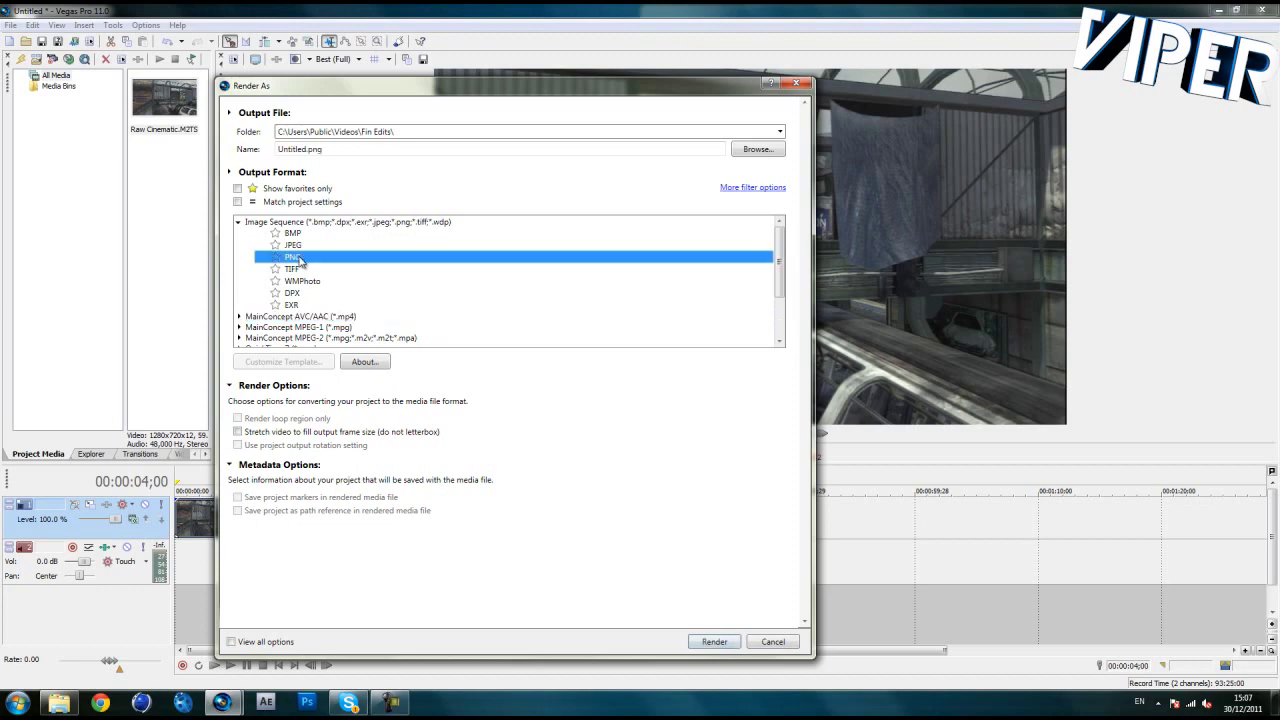
Browse to the Seq folder inside MT Tut on the Desktop as the PNG sequence's location, and cancel the save dialog.
left_click(758, 150)
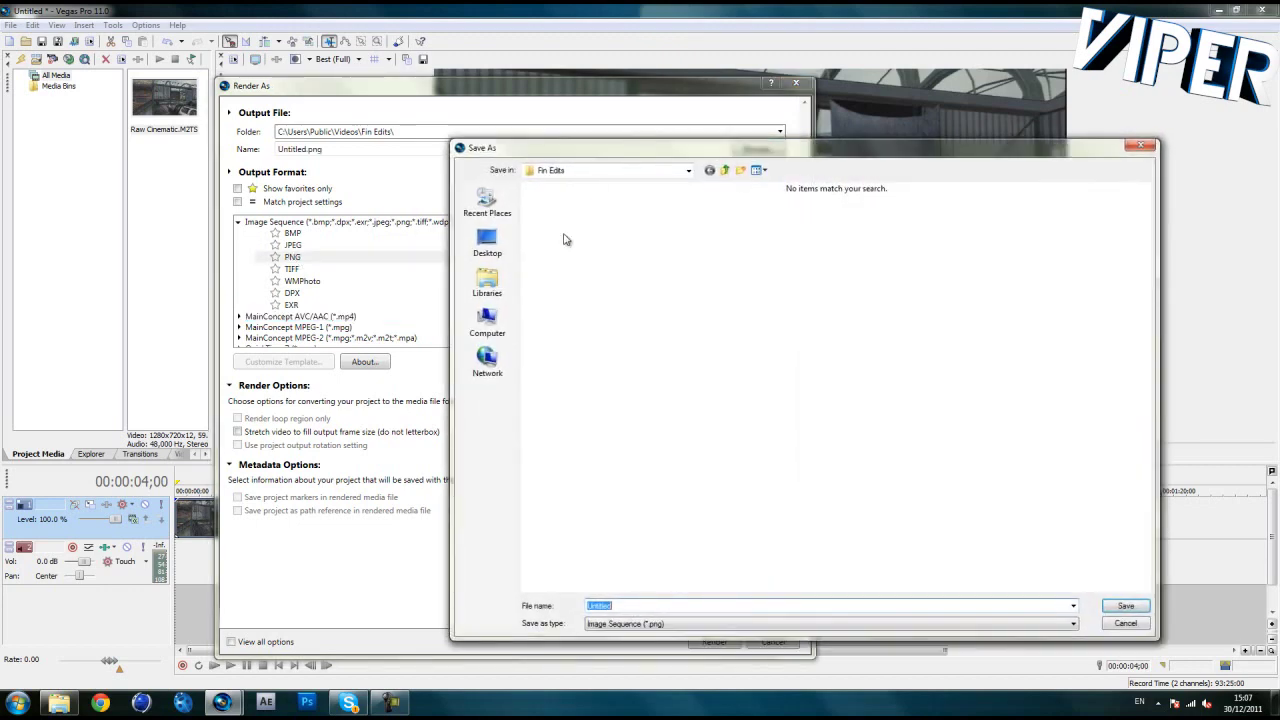
left_click(487, 242)
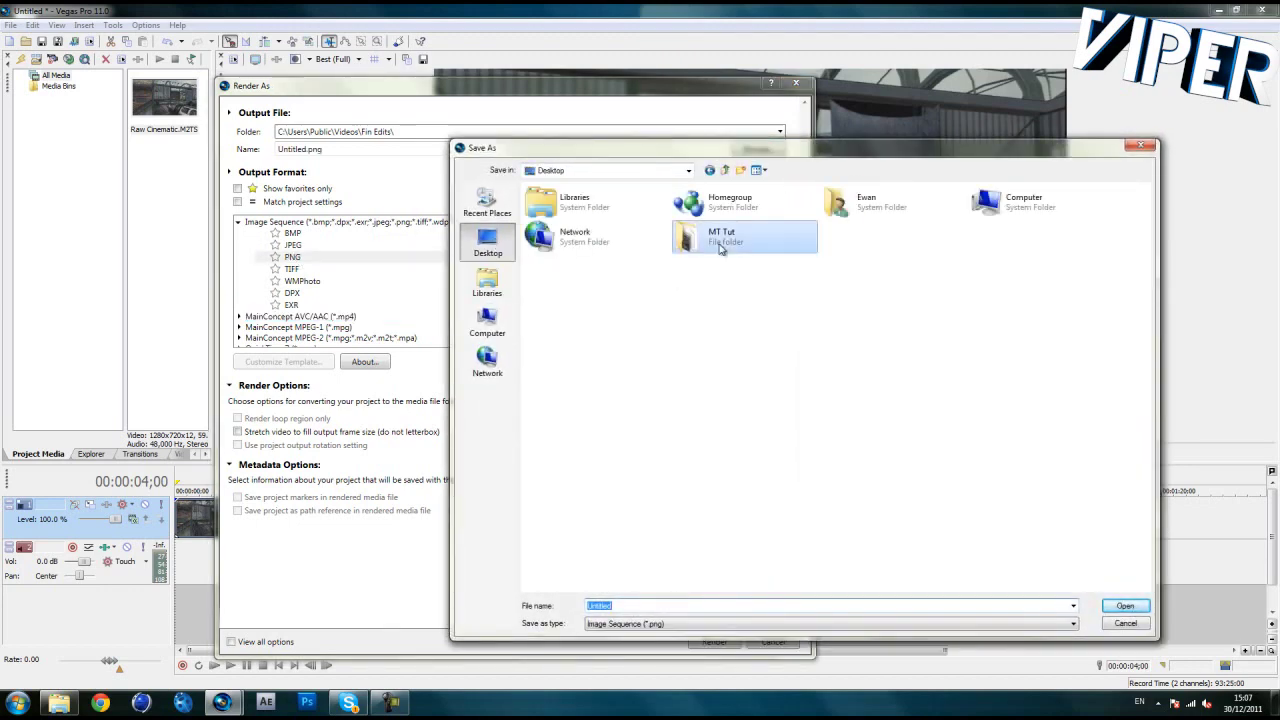
double_click(700, 238)
double_click(608, 225)
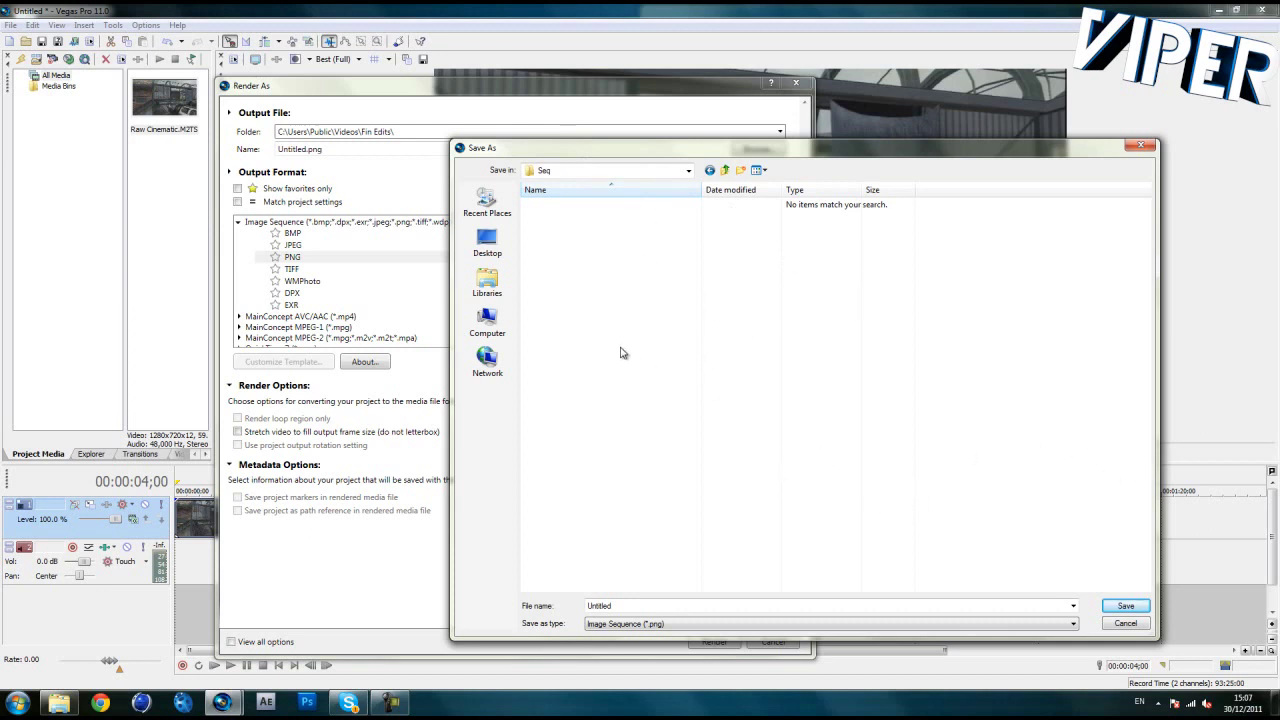
left_click(1124, 624)
Choose the HD 720-60p YUV template under Video for Windows as the render format.
scroll(781, 297, "down", 1)
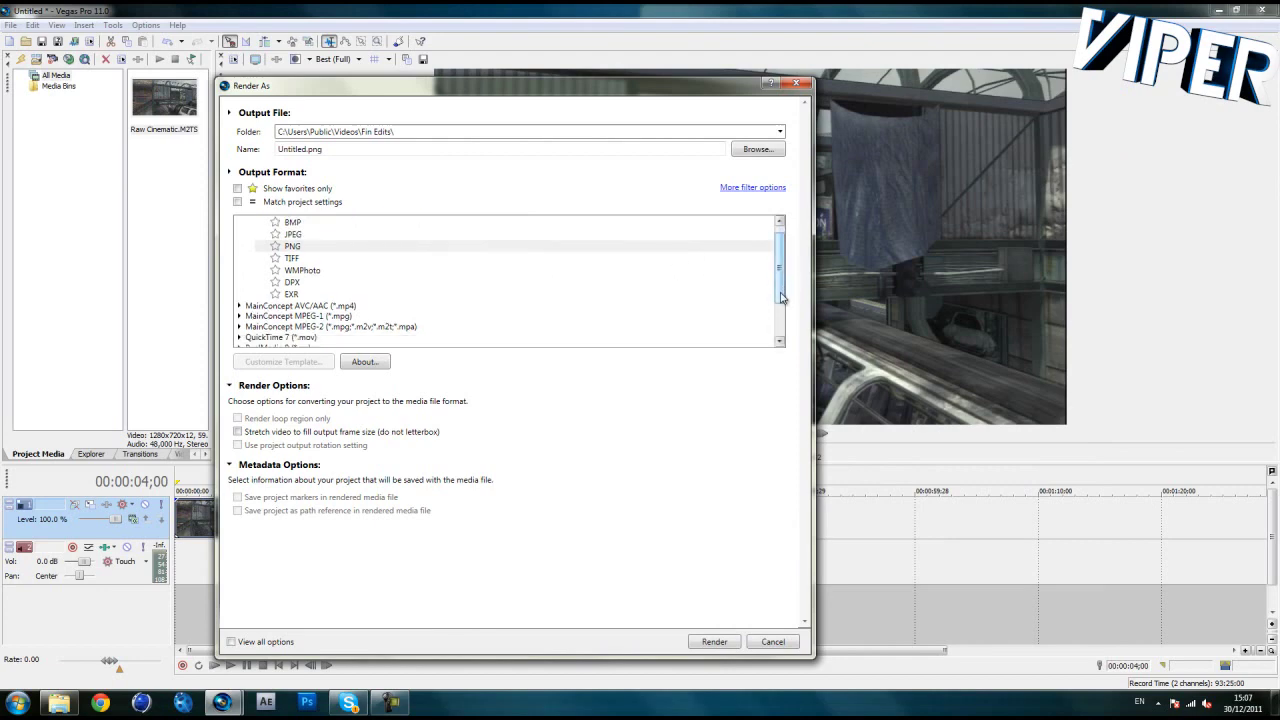
scroll(781, 297, "down", 2)
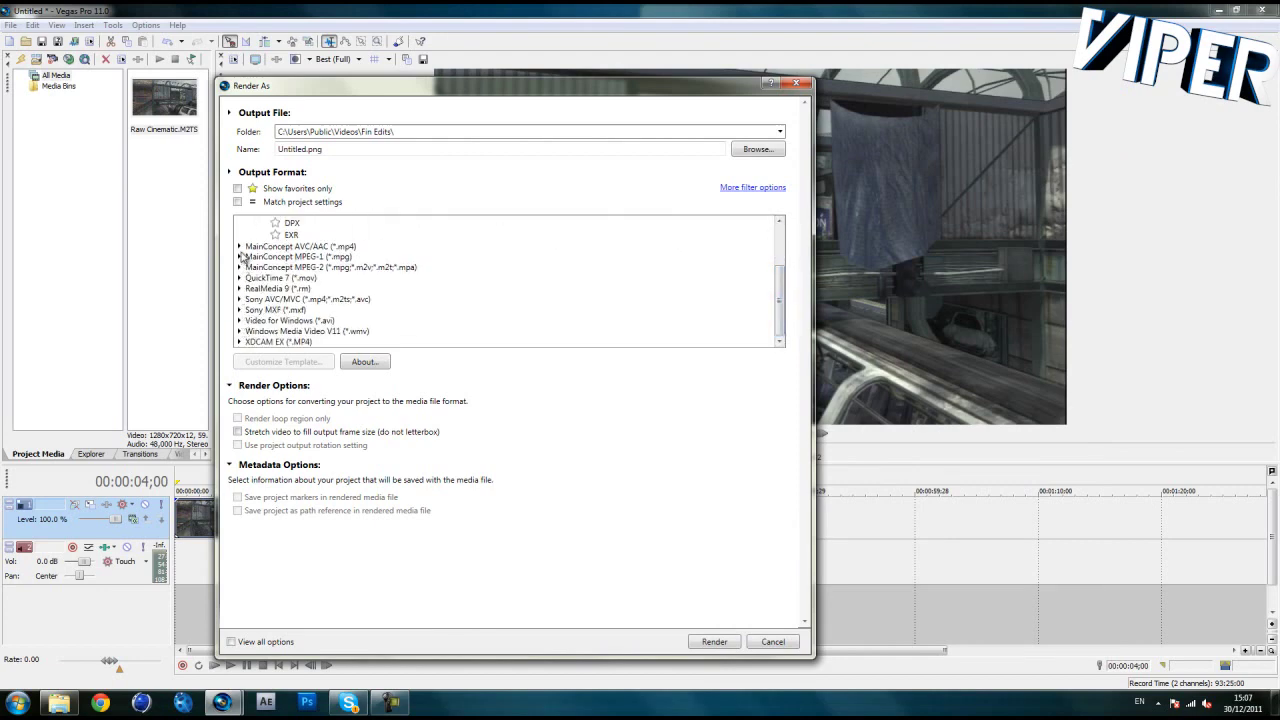
left_click(238, 321)
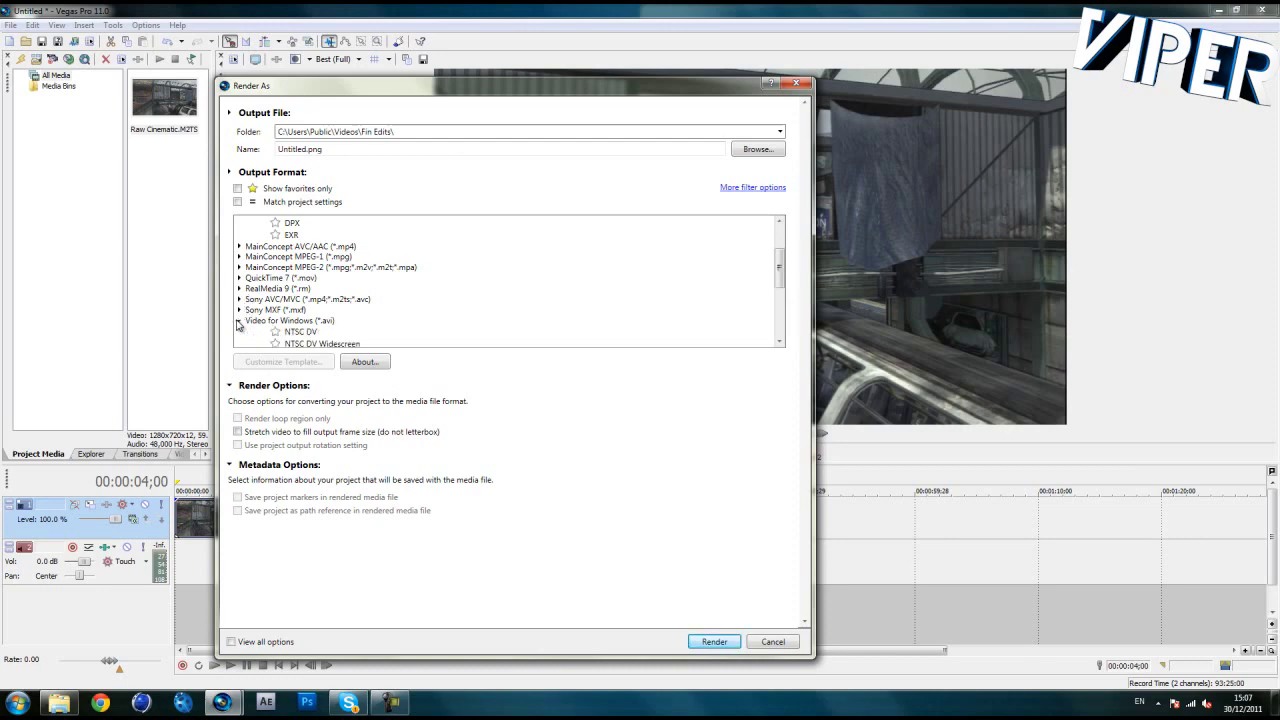
scroll(330, 330, "down", 3)
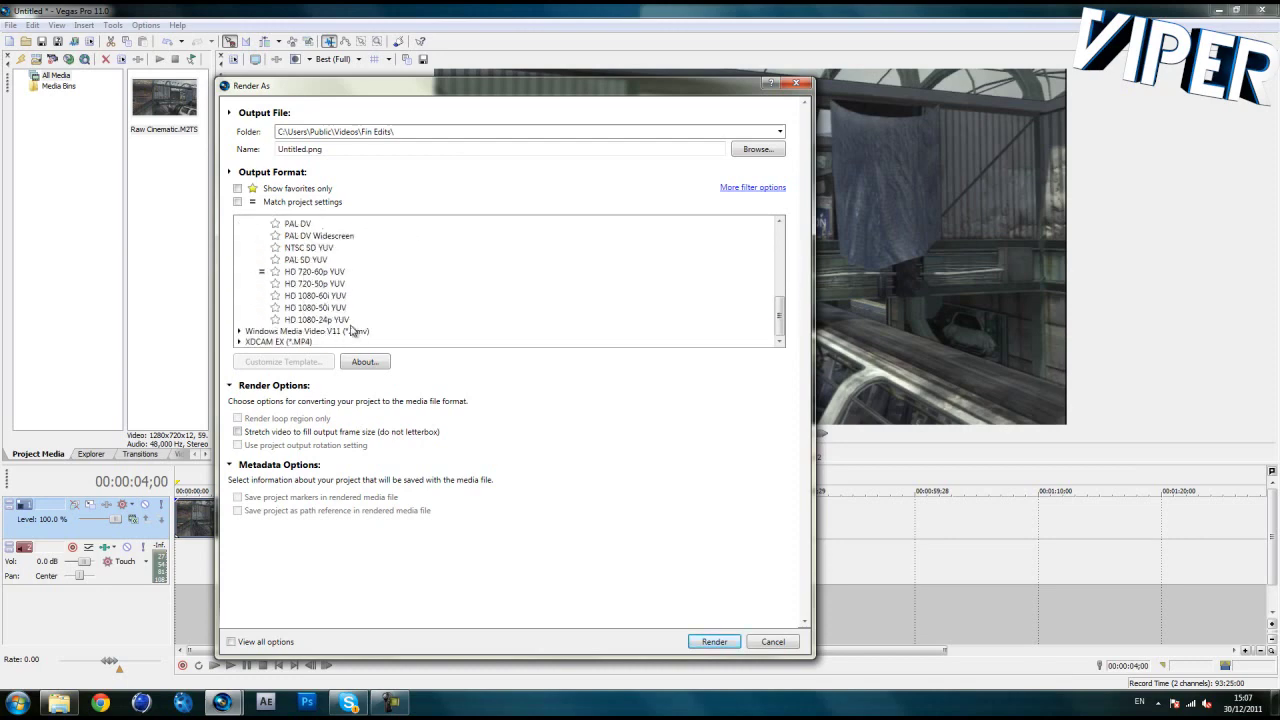
left_click(318, 274)
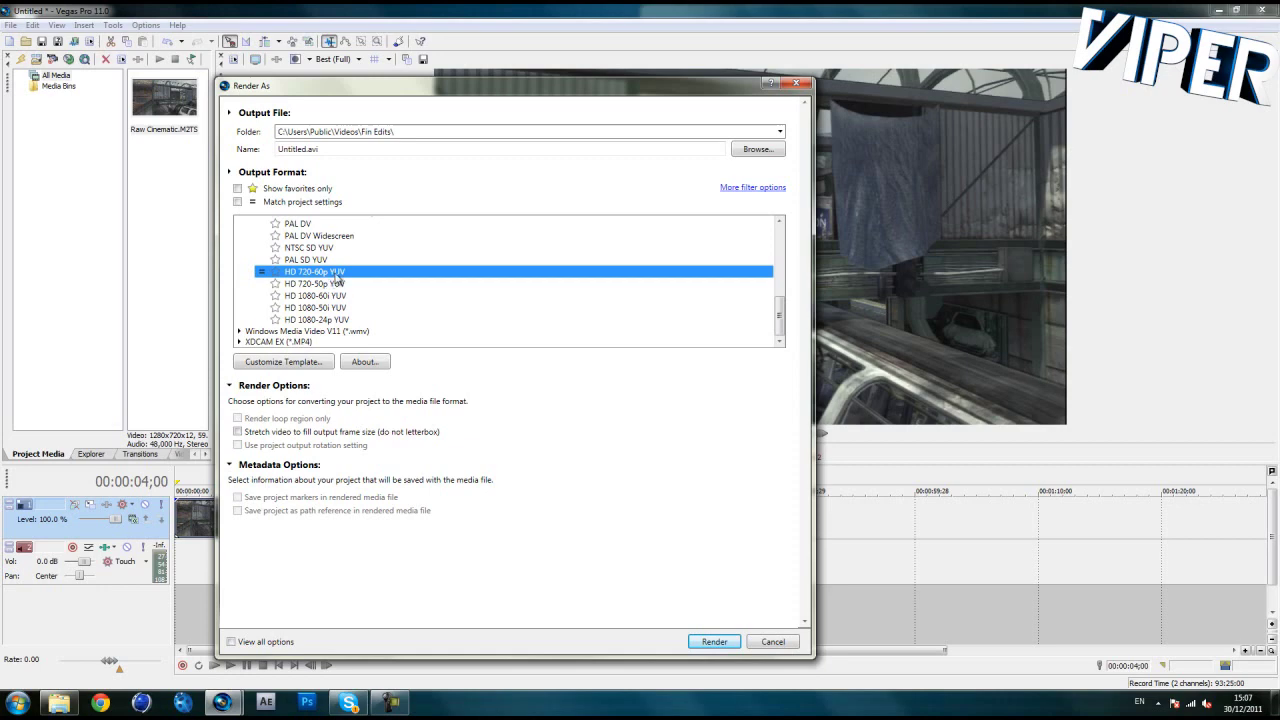
scroll(330, 300, "up", 3)
scroll(330, 300, "down", 3)
scroll(316, 288, "up", 1)
scroll(316, 288, "up", 8)
scroll(316, 288, "down", 9)
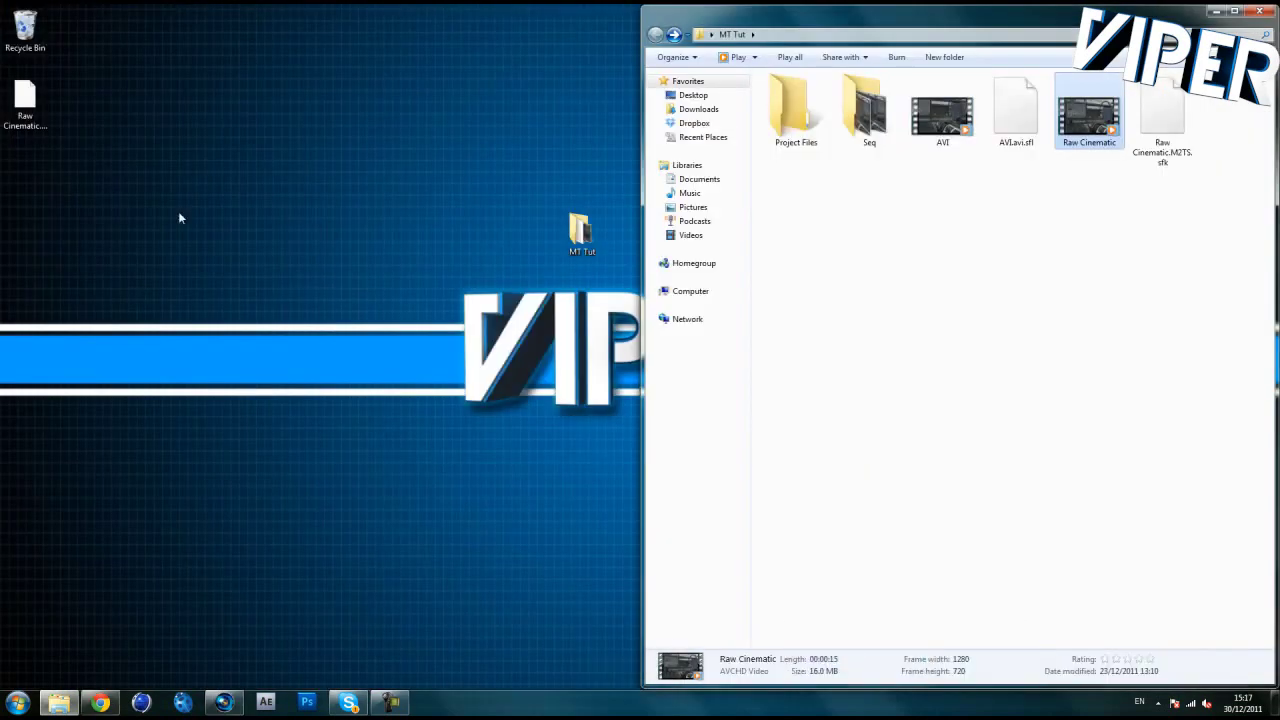
Return to Vegas Pro, close the finished render dialog and save the project in the Project Files folder of MT Tut.
left_click(223, 702)
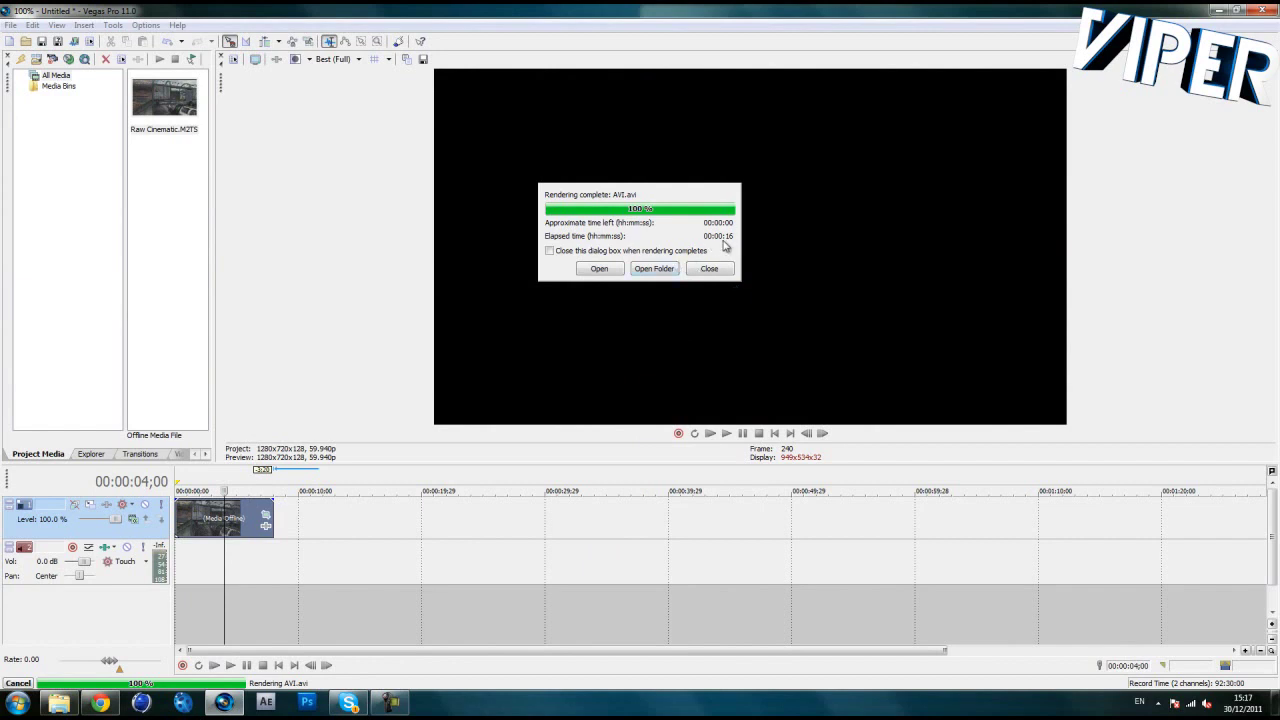
left_click(715, 271)
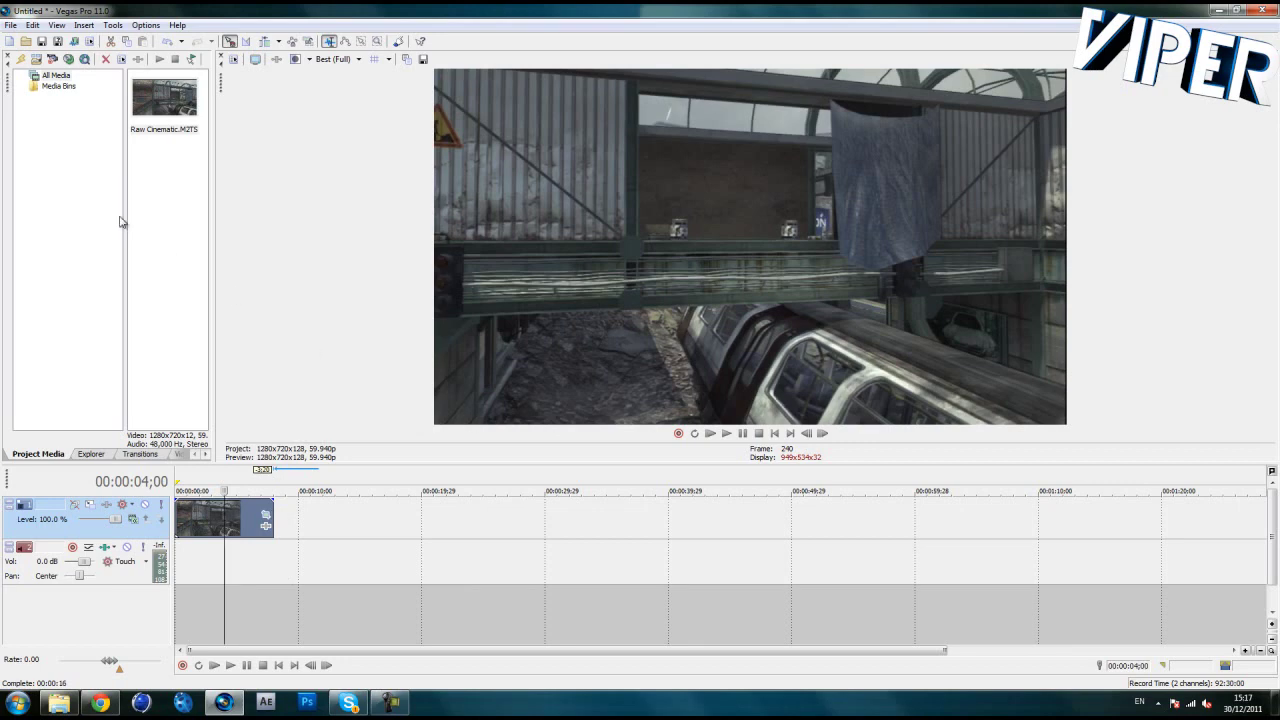
left_click(10, 24)
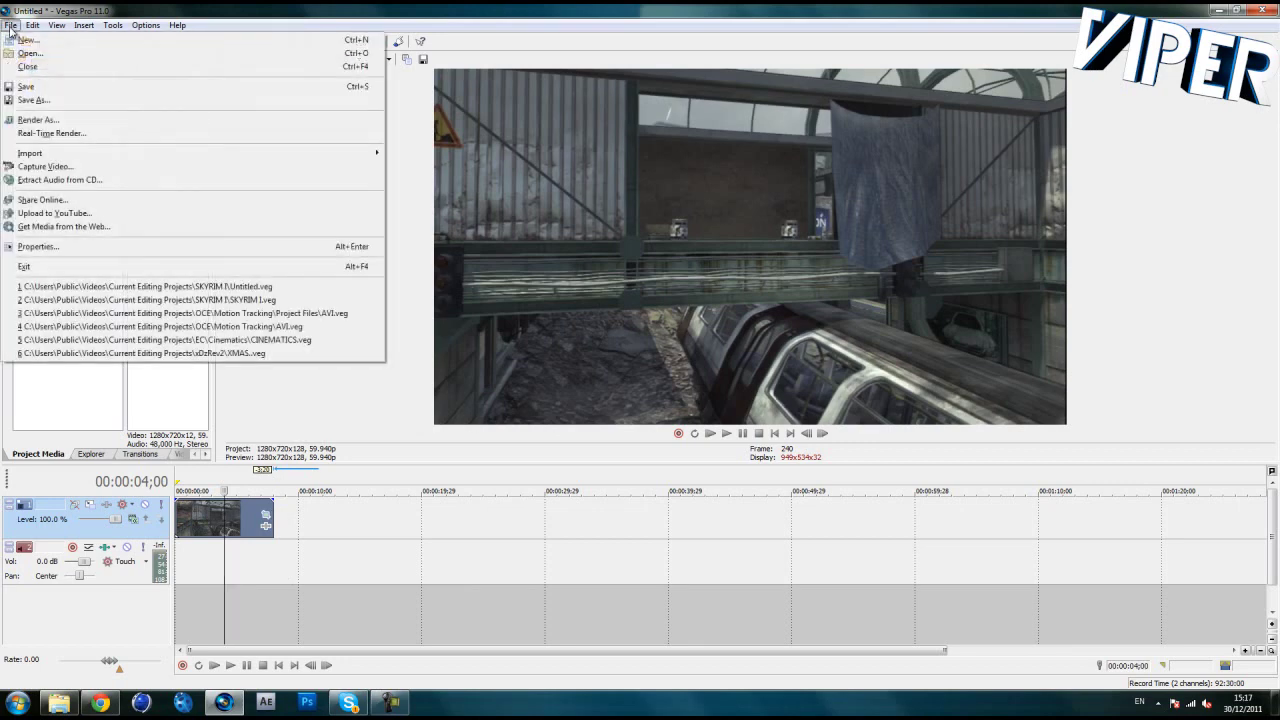
left_click(50, 104)
left_click(487, 270)
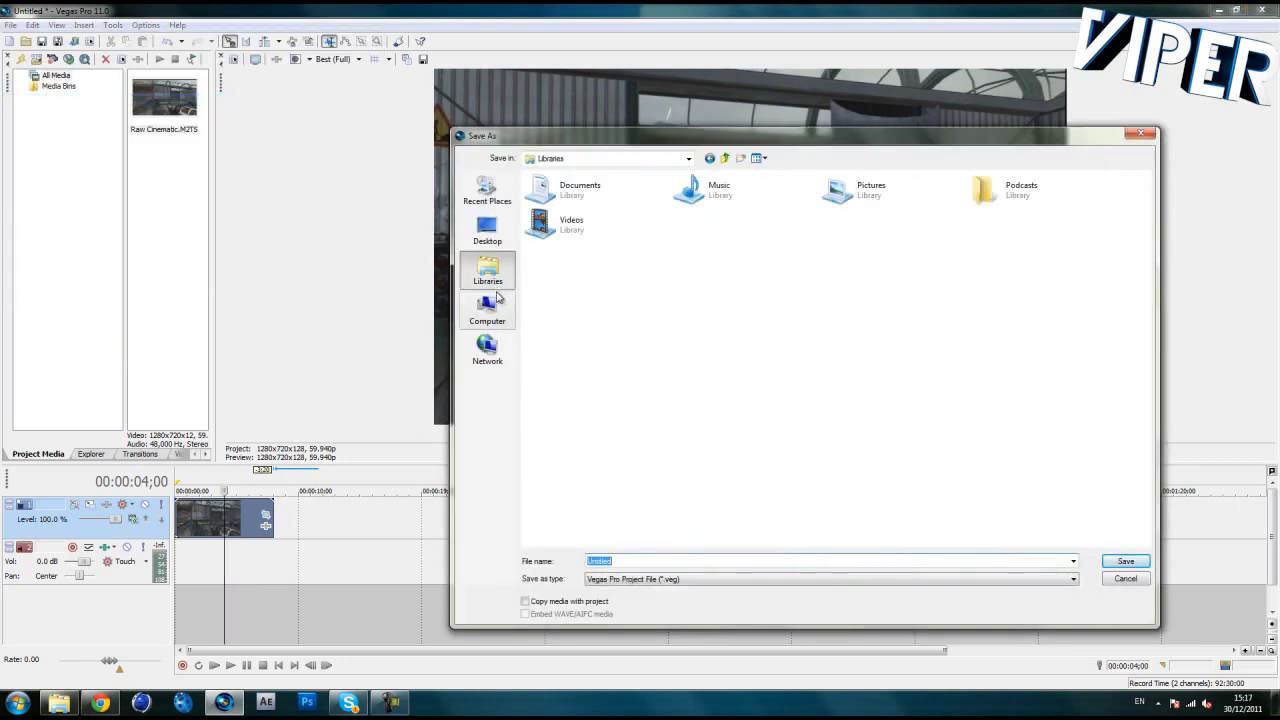
left_click(650, 230)
left_click(505, 238)
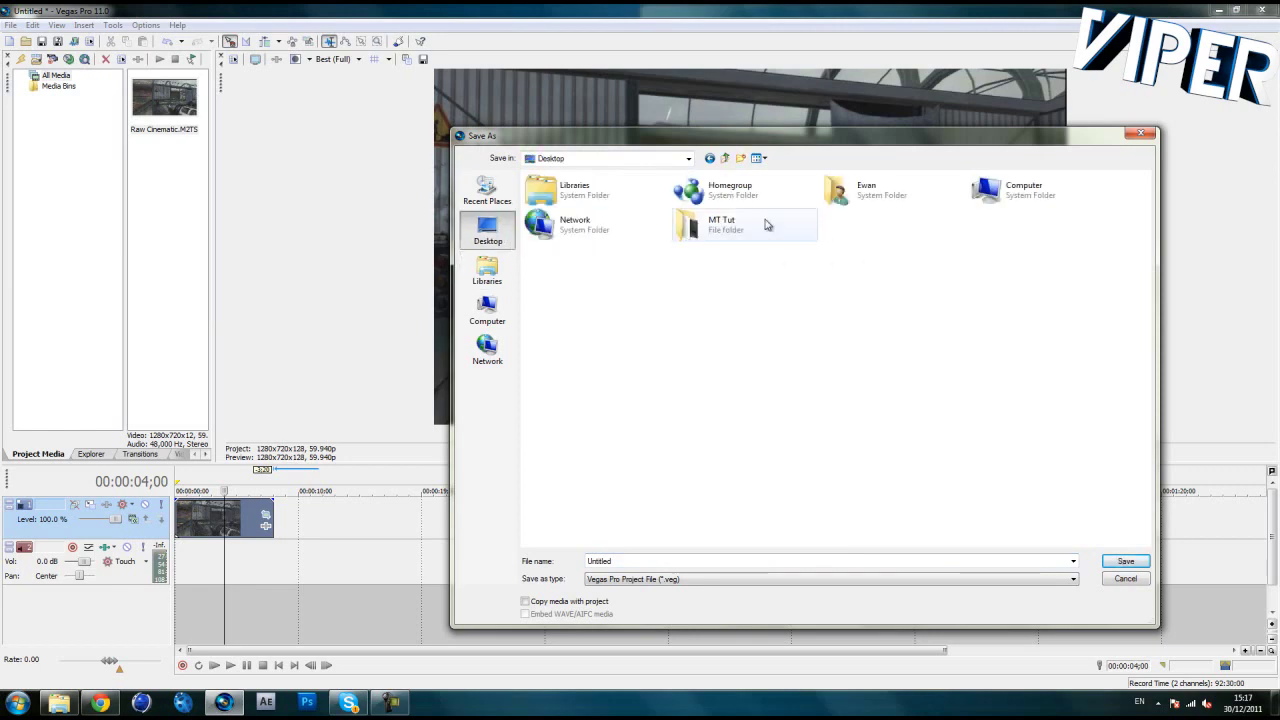
double_click(766, 222)
double_click(556, 215)
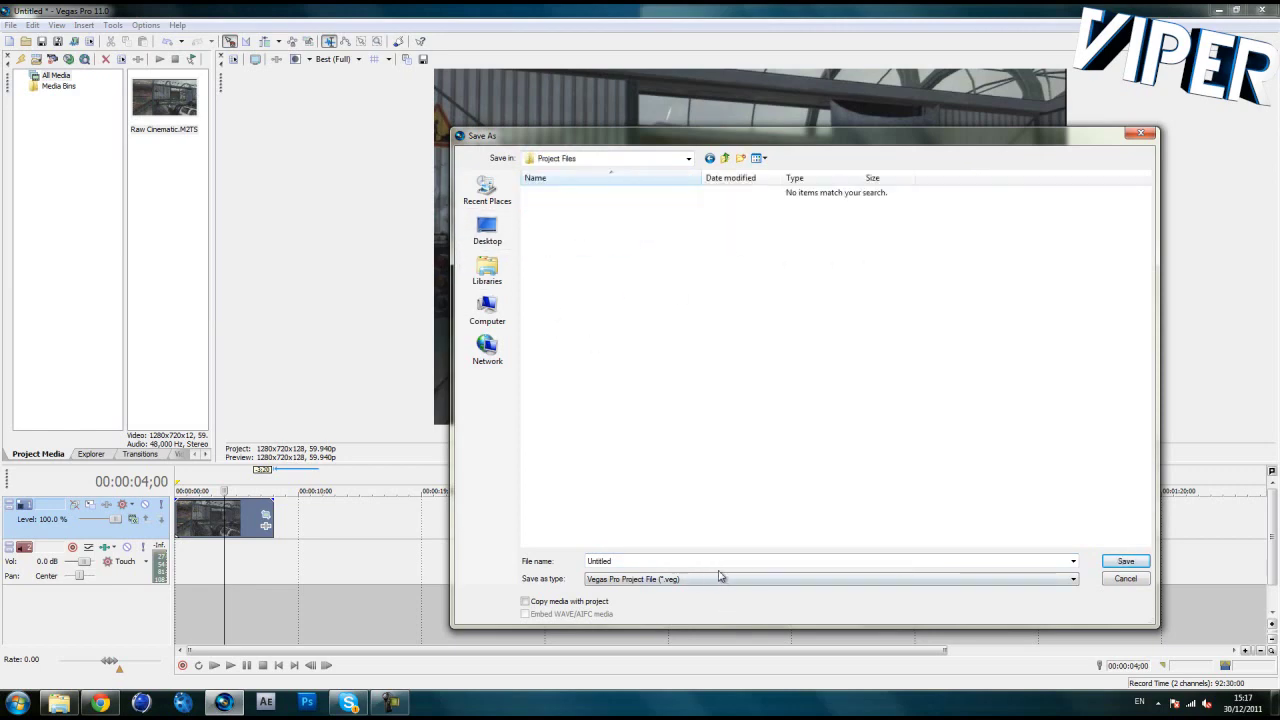
left_click(757, 560)
left_click(1125, 561)
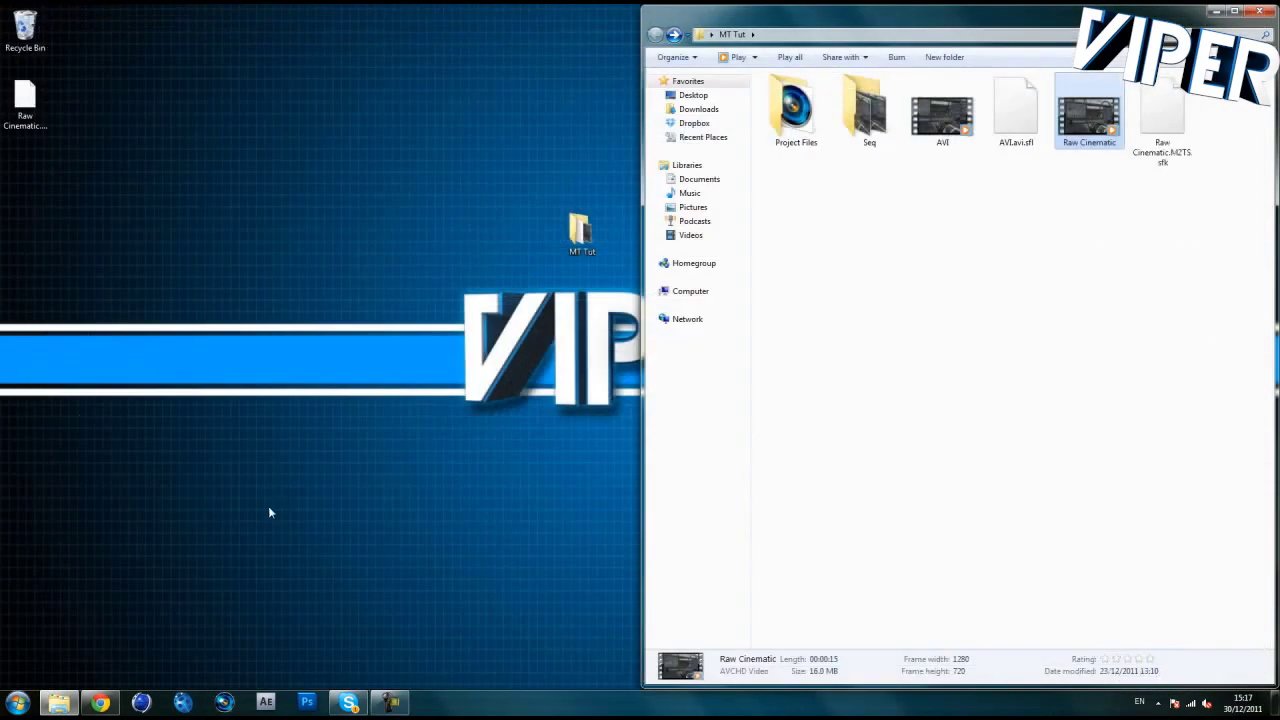
Launch boujou from the desktop.
left_click(178, 701)
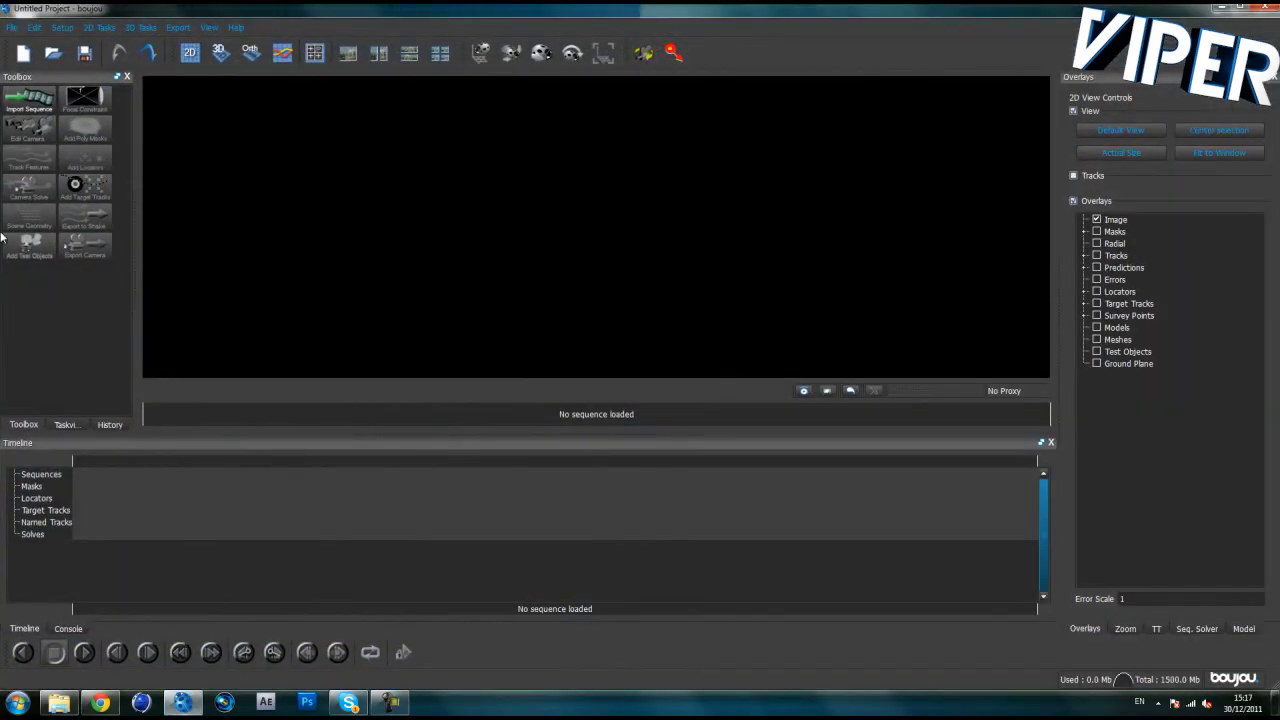
Switch to the MT Tut folder in Windows Explorer, open its Seq folder and look through the rendered PNG frames.
left_click(52, 699)
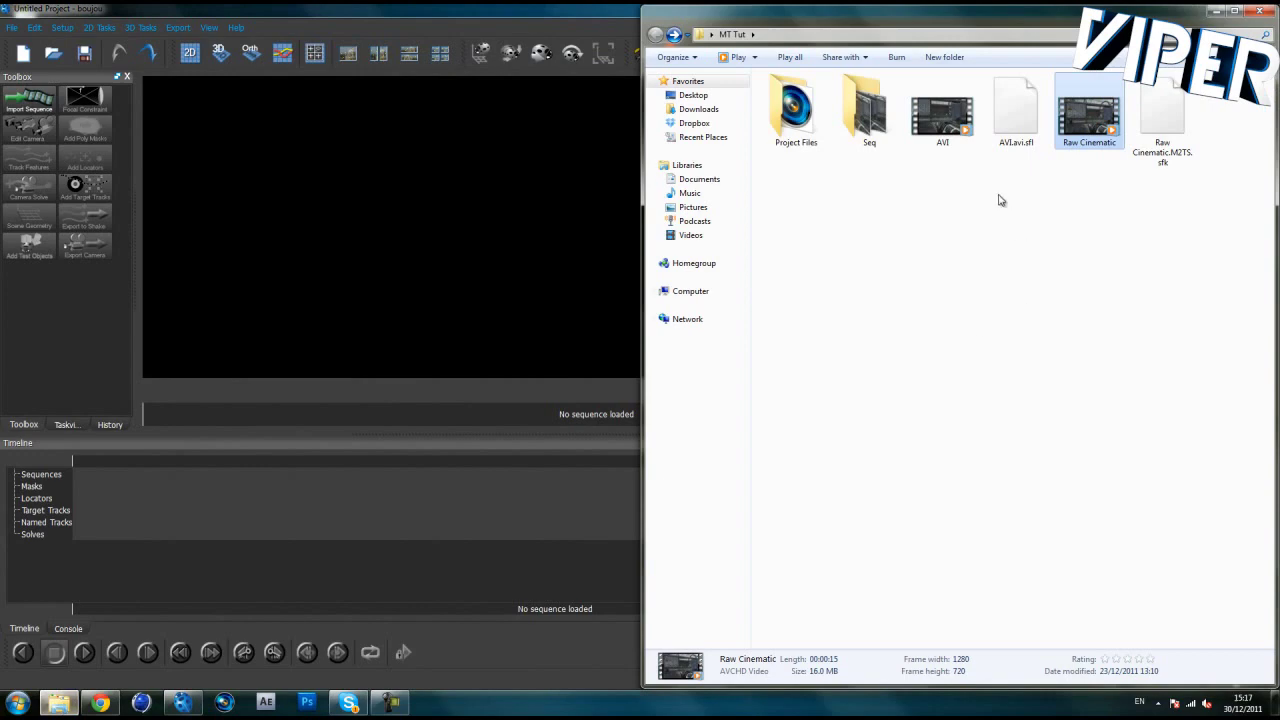
left_click_drag(936, 189, 913, 128)
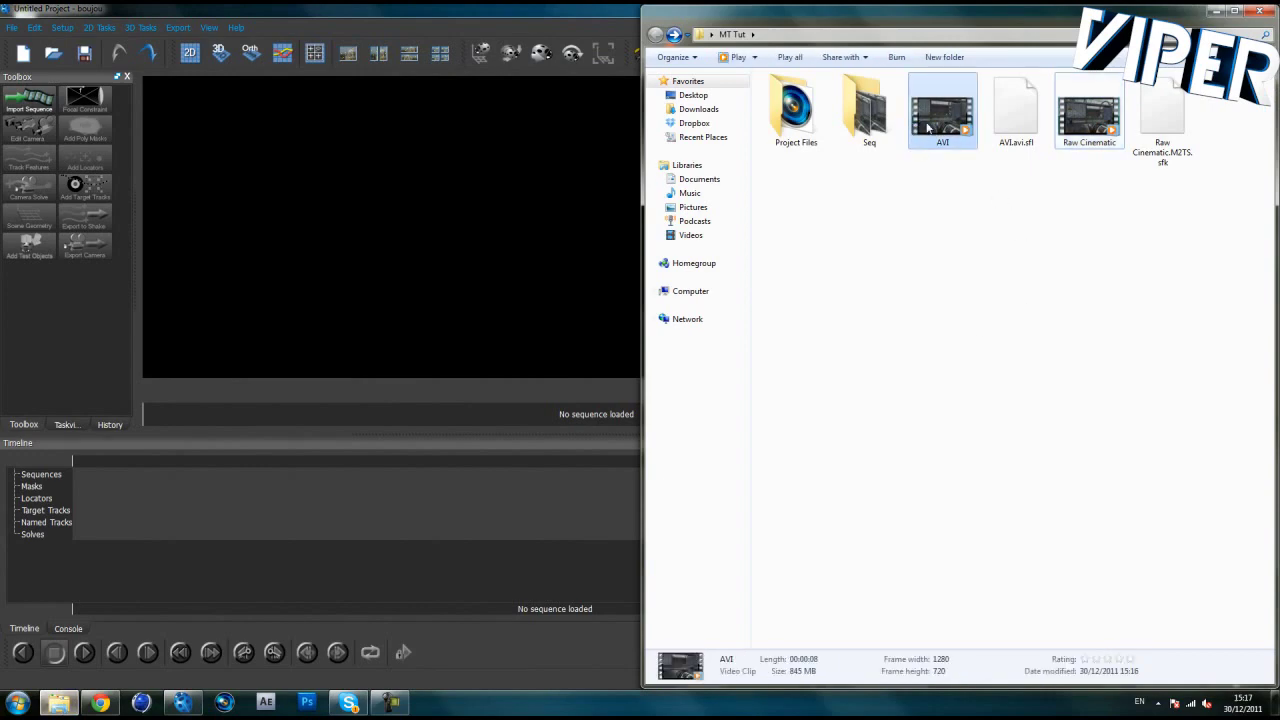
left_click(855, 107)
double_click(855, 107)
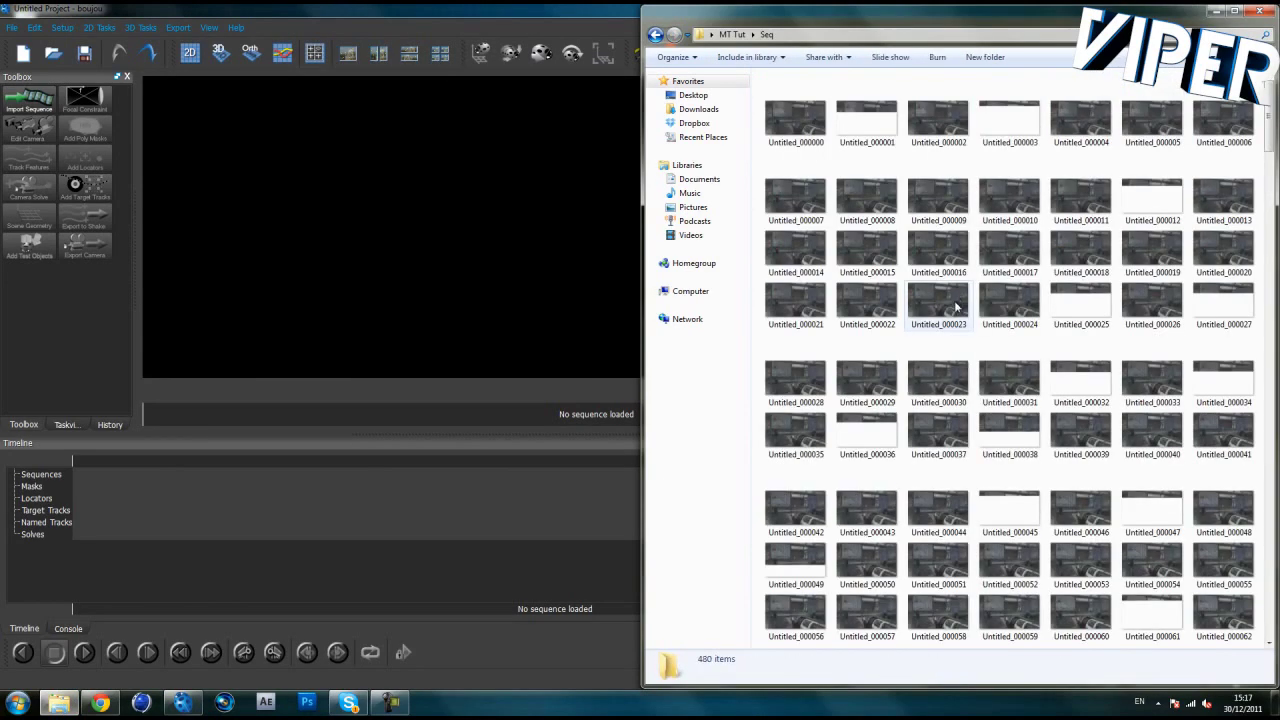
scroll(993, 315, "down", 10)
scroll(1060, 640, "down", 10)
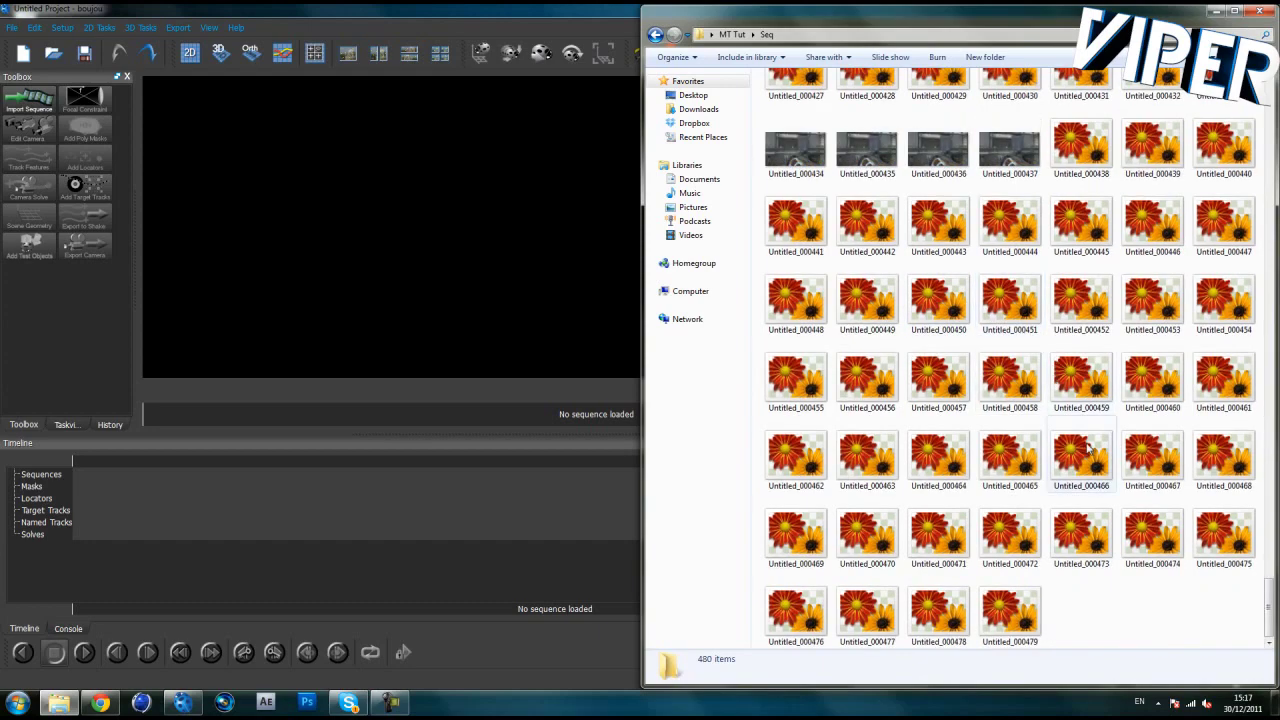
scroll(1080, 620, "up", 20)
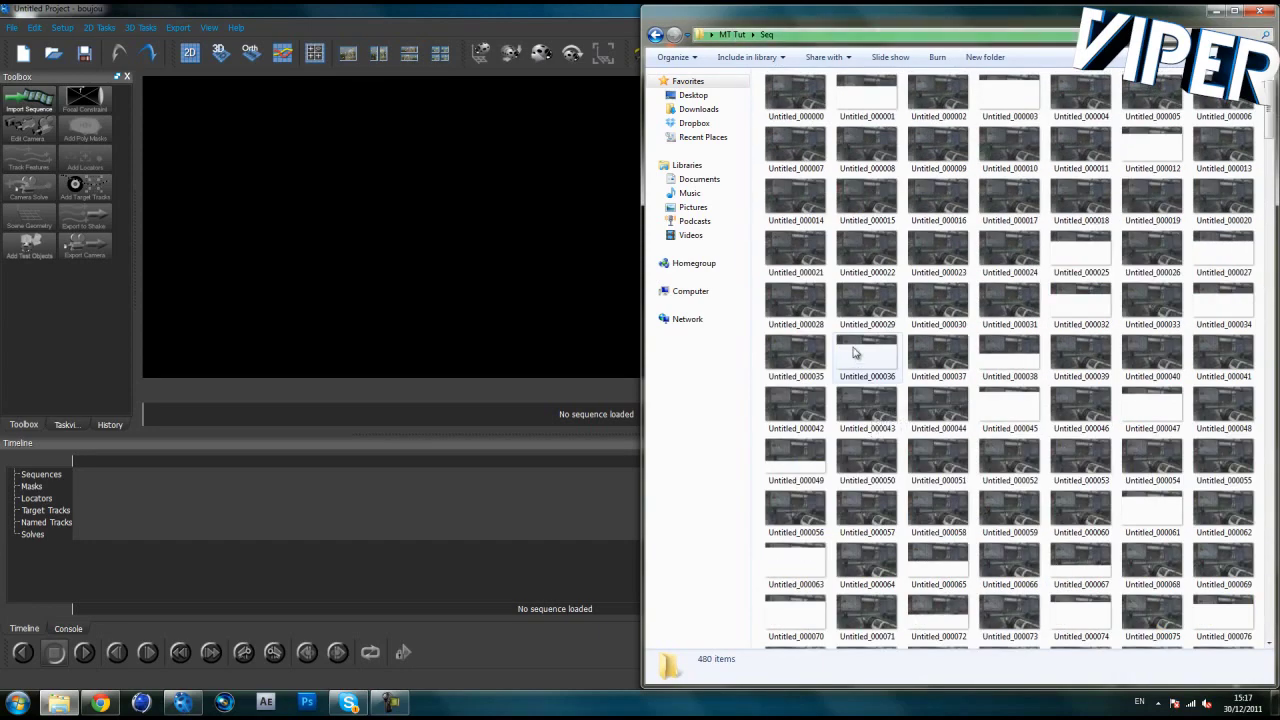
Bring the first frame, Untitled_000000, from the Seq folder into boujou to import the PNG sequence.
left_click(804, 118)
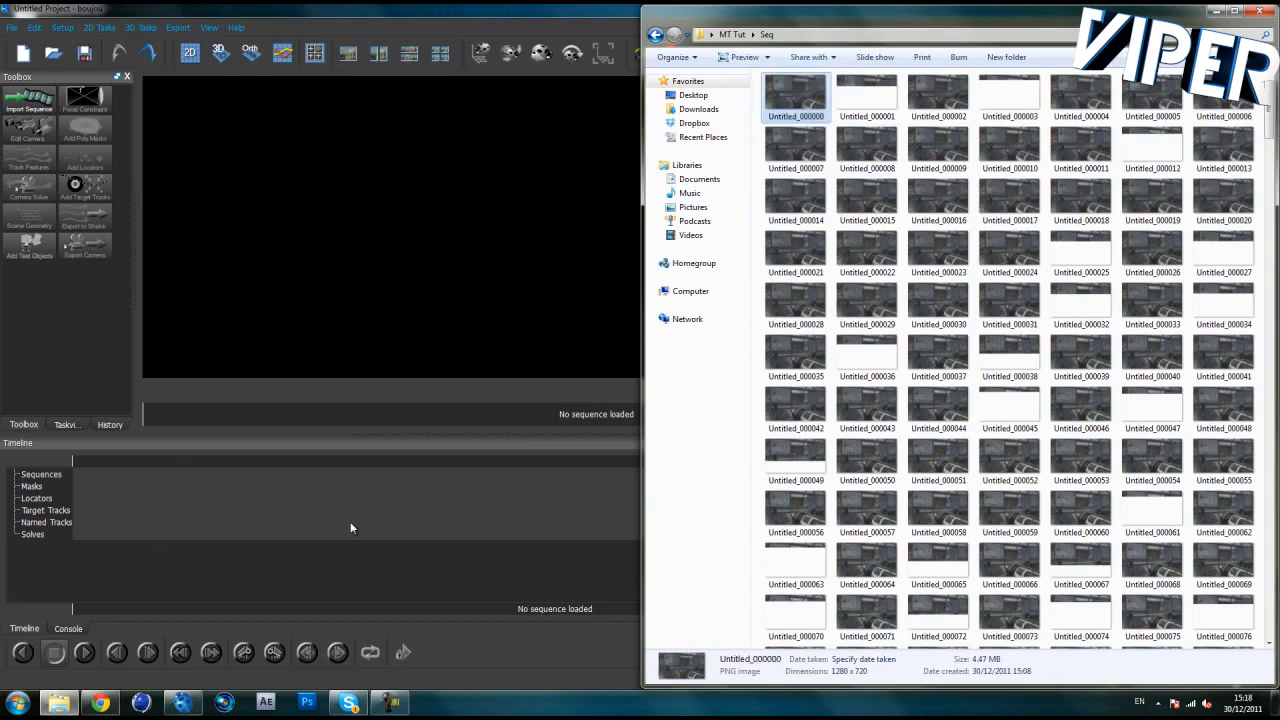
left_click_drag(350, 528, 346, 522)
left_click(194, 260)
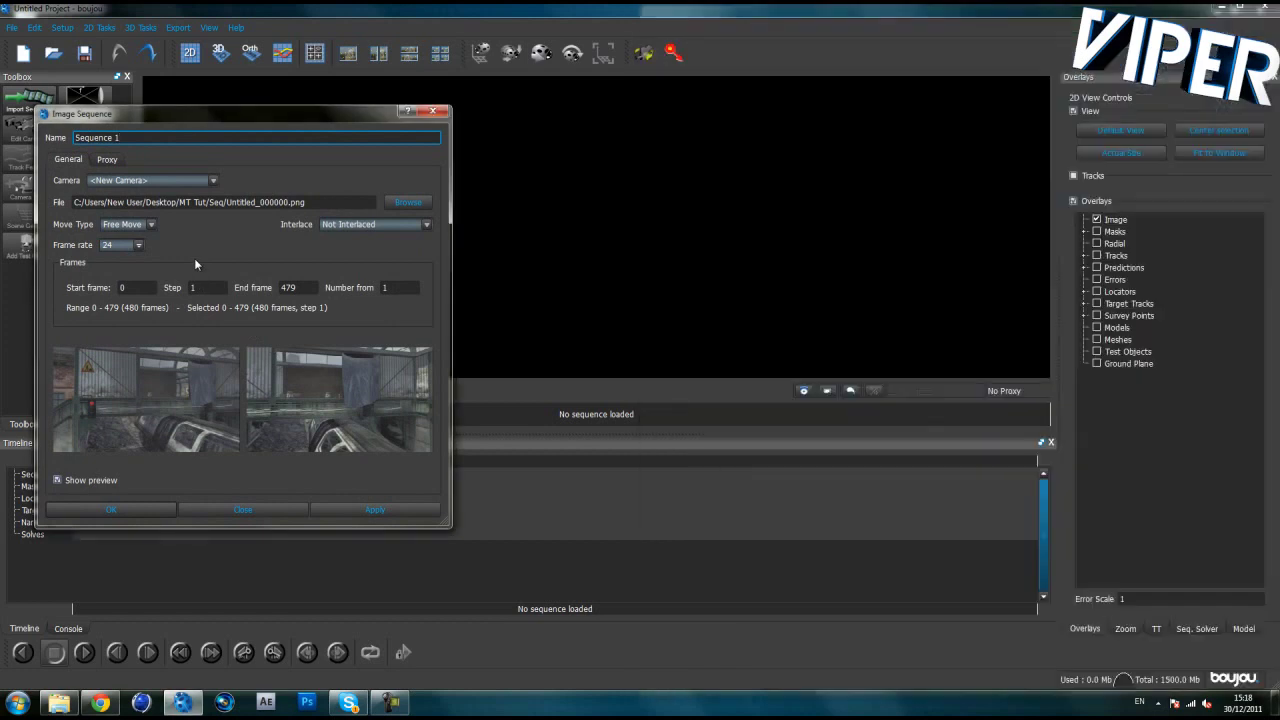
Import the sequence with start frame 0 and frame rate 59.94, declining the alpha channel as a mask.
left_click(143, 291)
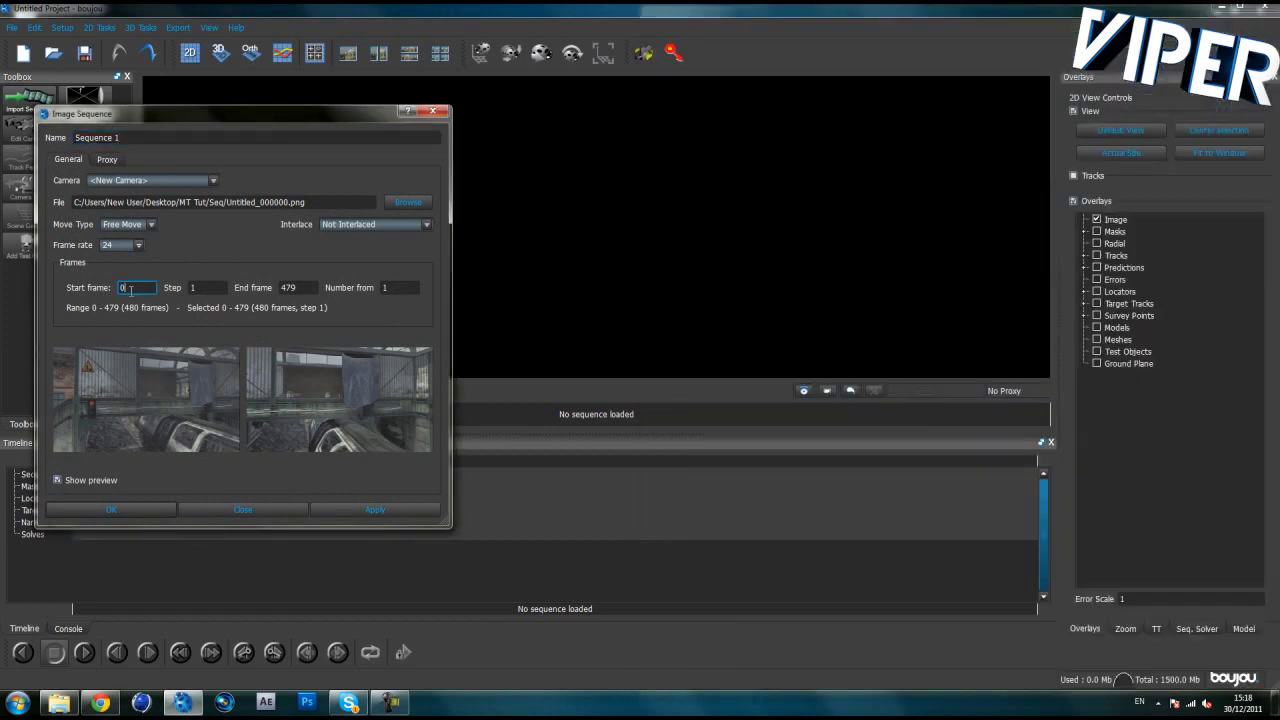
type("0")
left_click(121, 250)
left_click(130, 325)
left_click(356, 506)
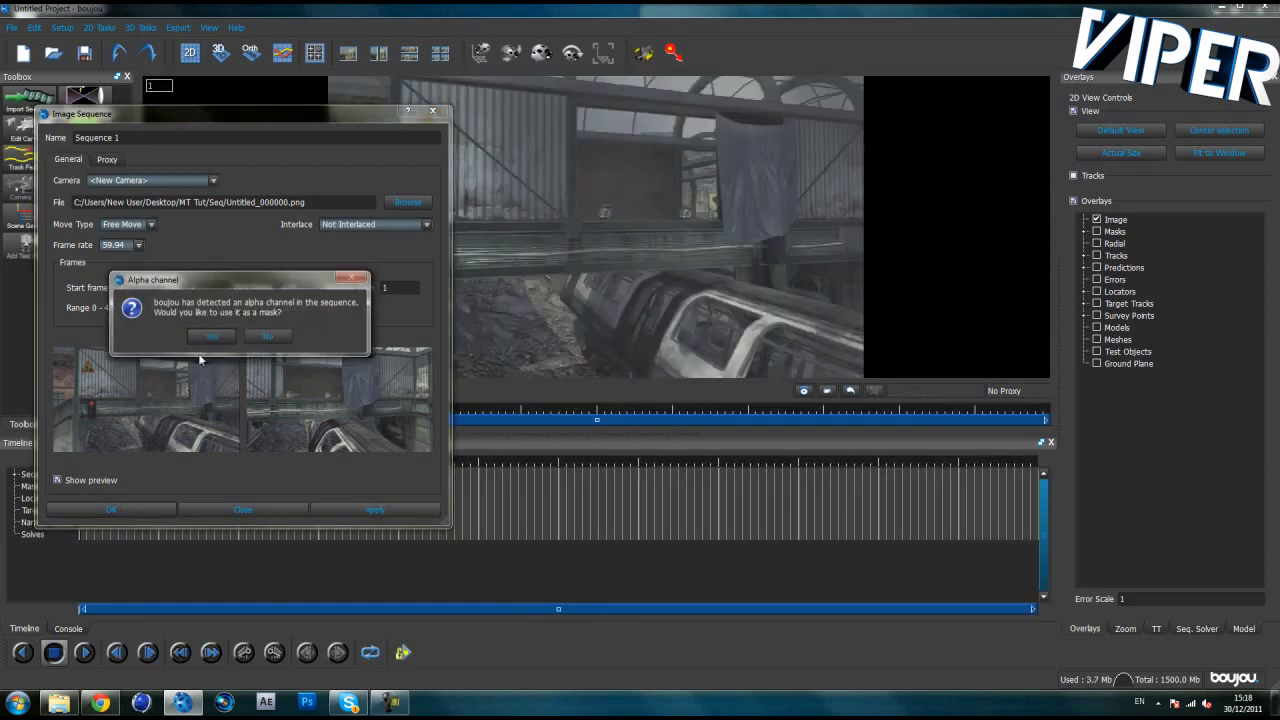
left_click(267, 337)
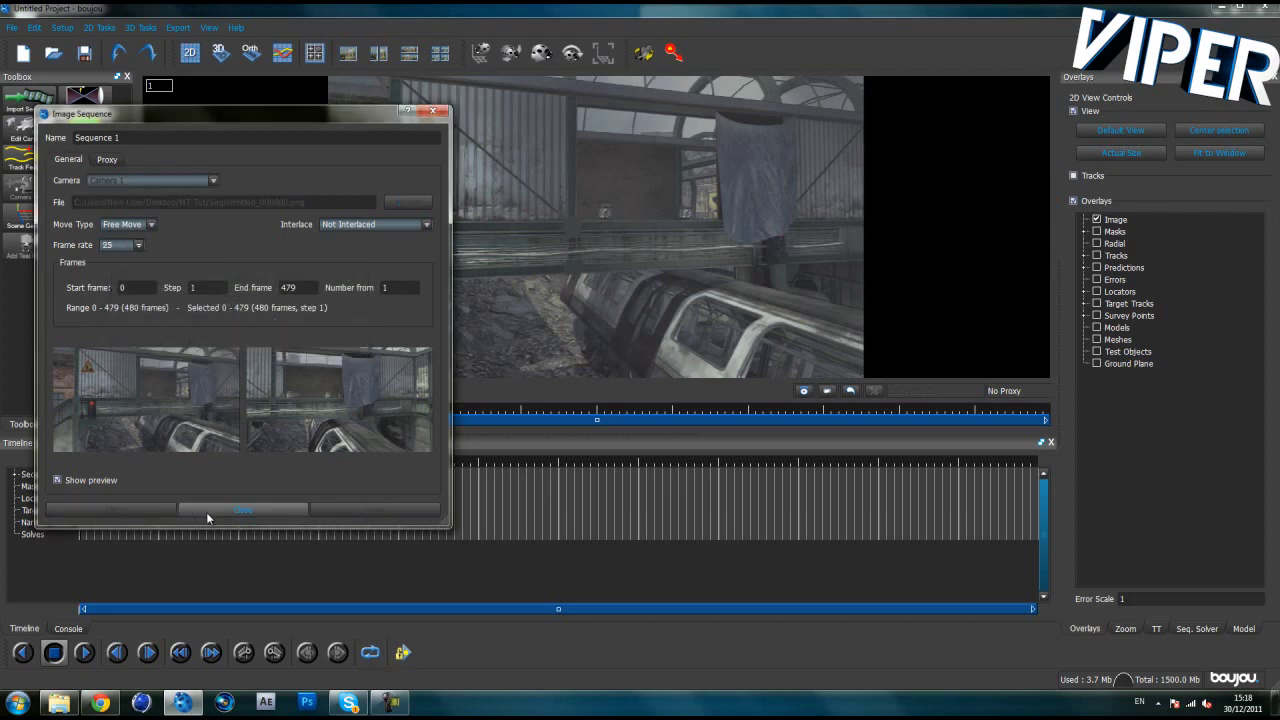
left_click(206, 512)
Edit Sequence 1 and set its frame rate to 59.94.
left_click(62, 28)
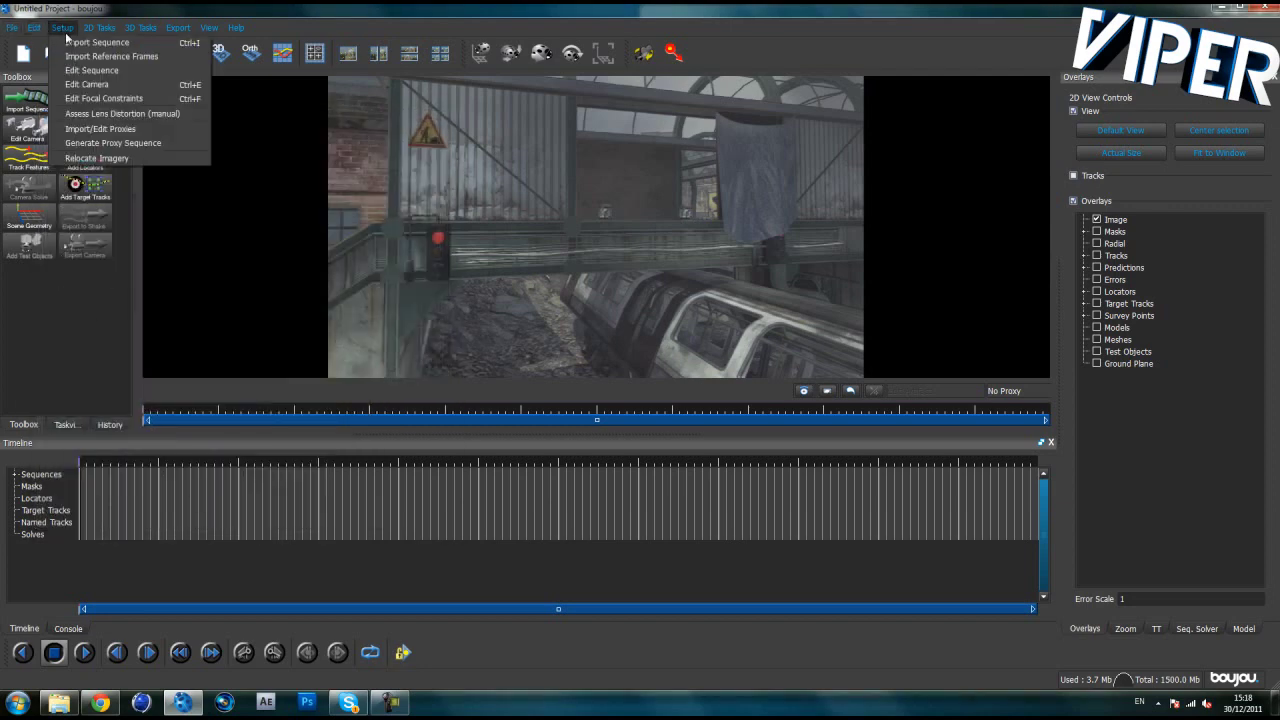
left_click(111, 72)
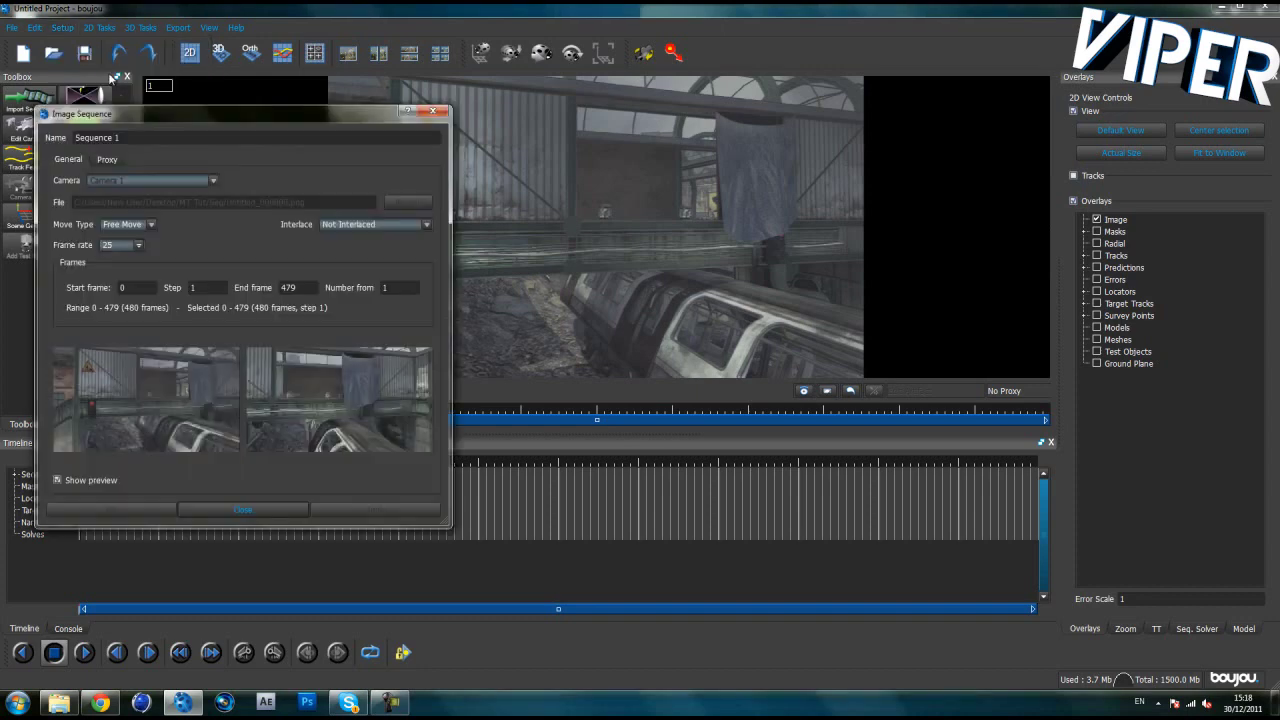
left_click(126, 245)
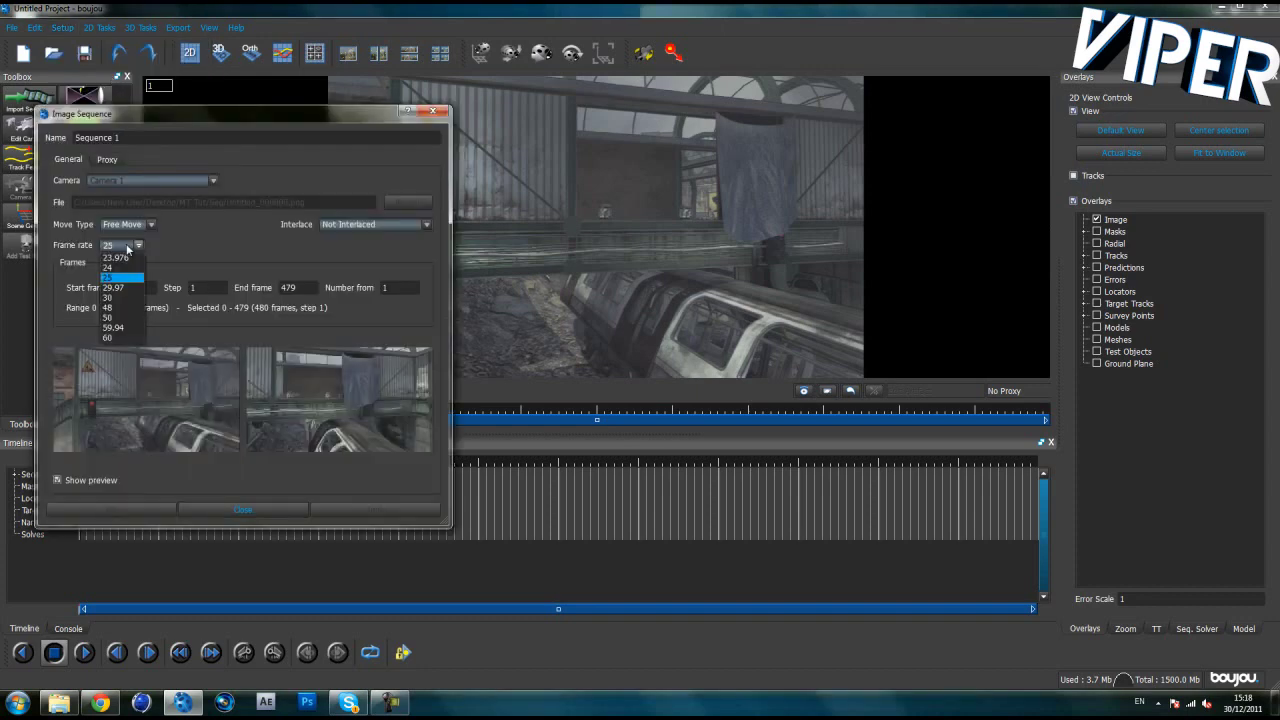
left_click(113, 327)
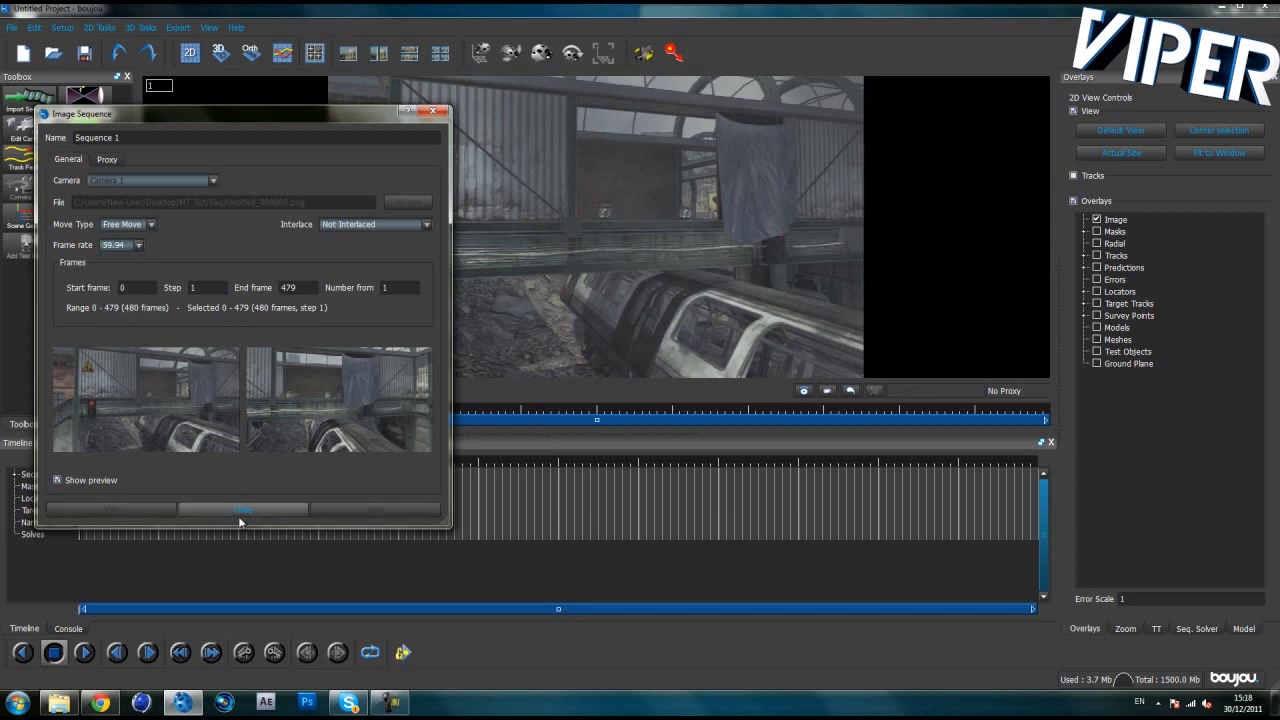
left_click(240, 512)
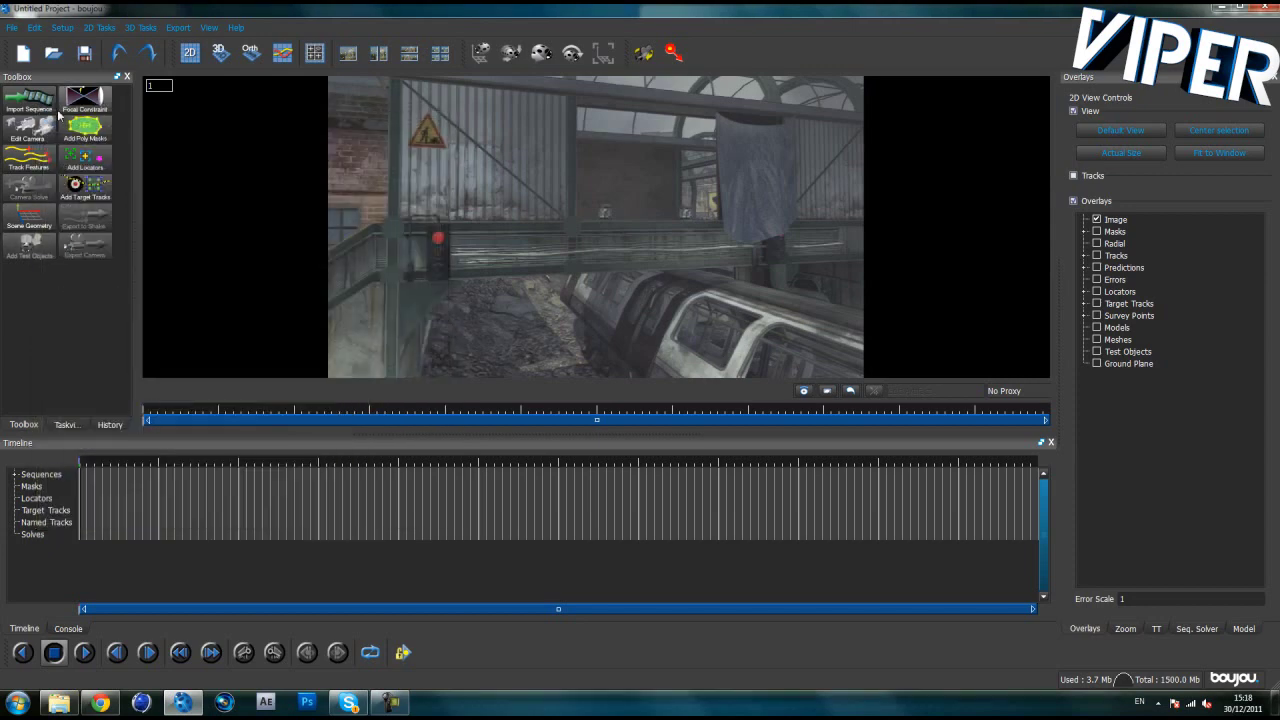
Reopen Sequence 1's settings to check its frame rate, and close them.
left_click(62, 27)
left_click(92, 71)
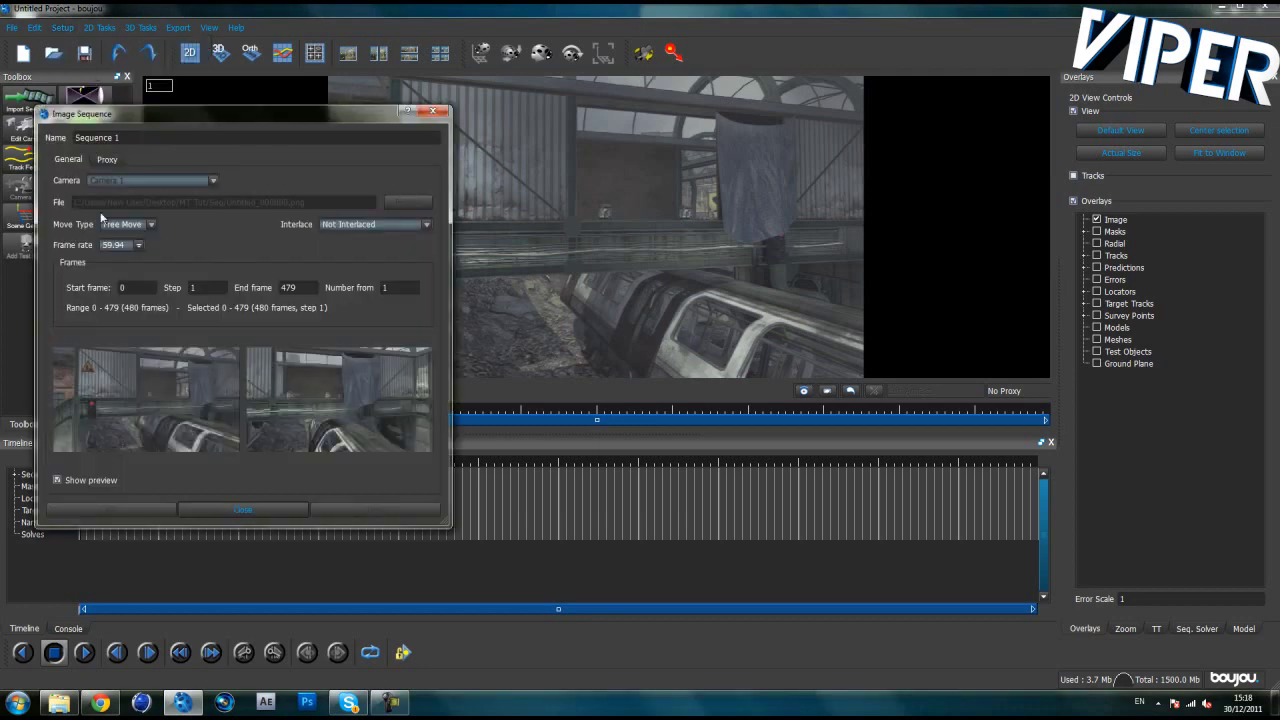
left_click(240, 510)
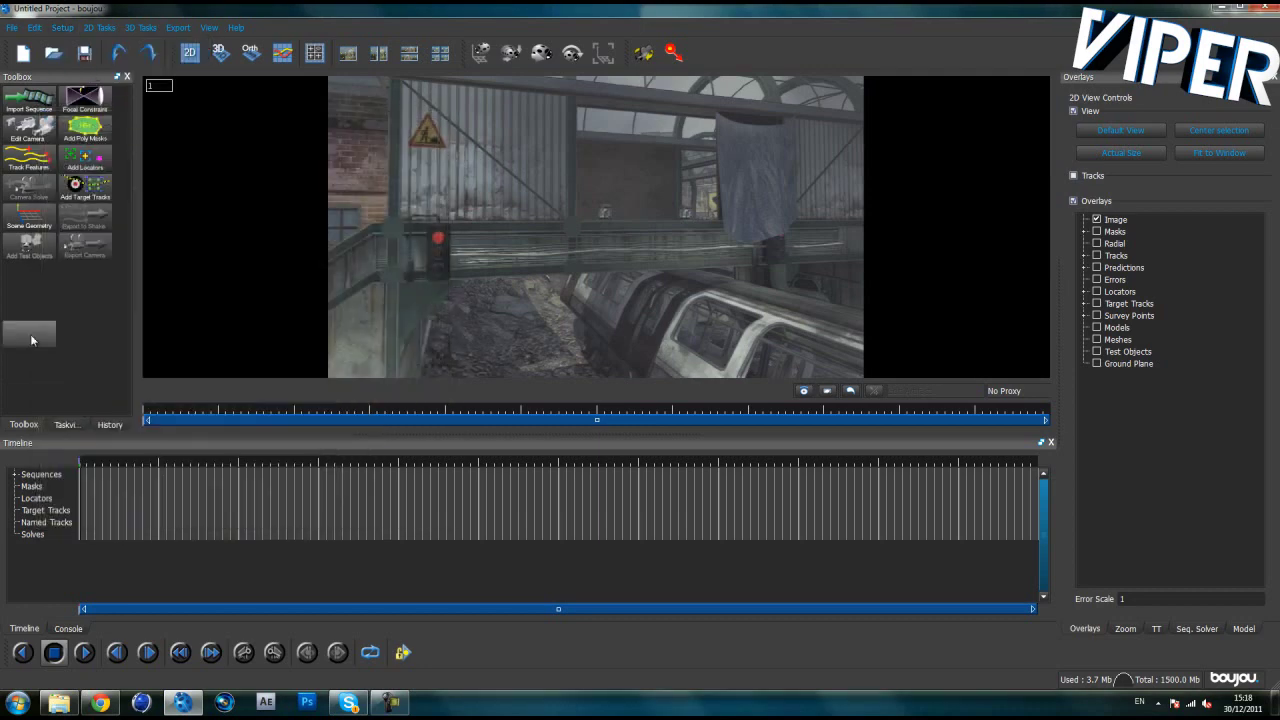
Track features on all frames of Sequence 1 with the sensitivity raised to its maximum in the advanced properties.
left_click_drag(96, 452, 558, 482)
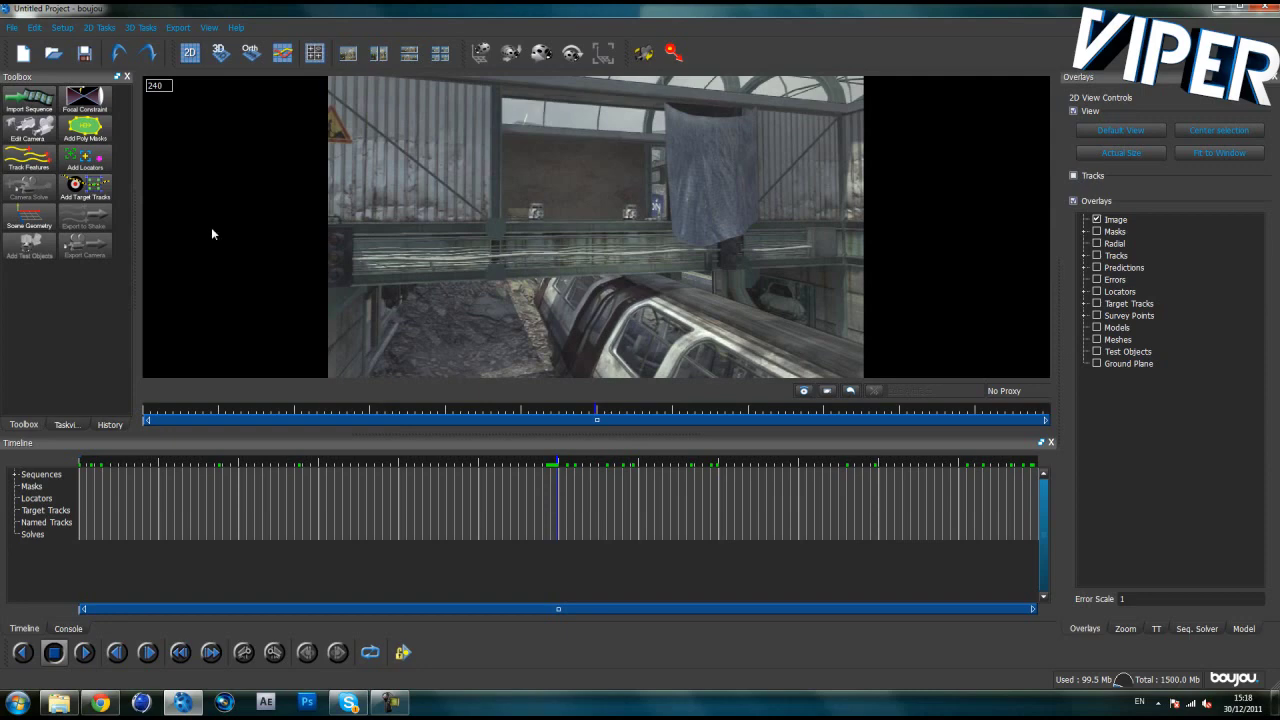
left_click(19, 161)
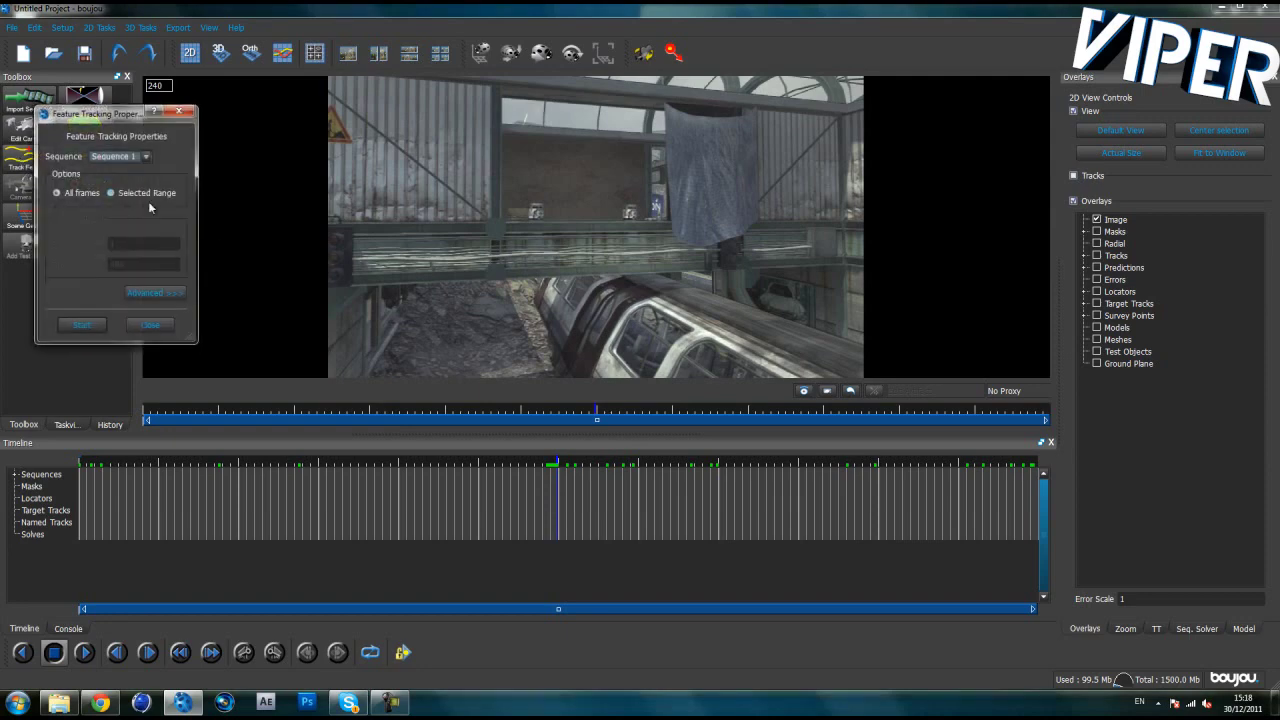
left_click(158, 293)
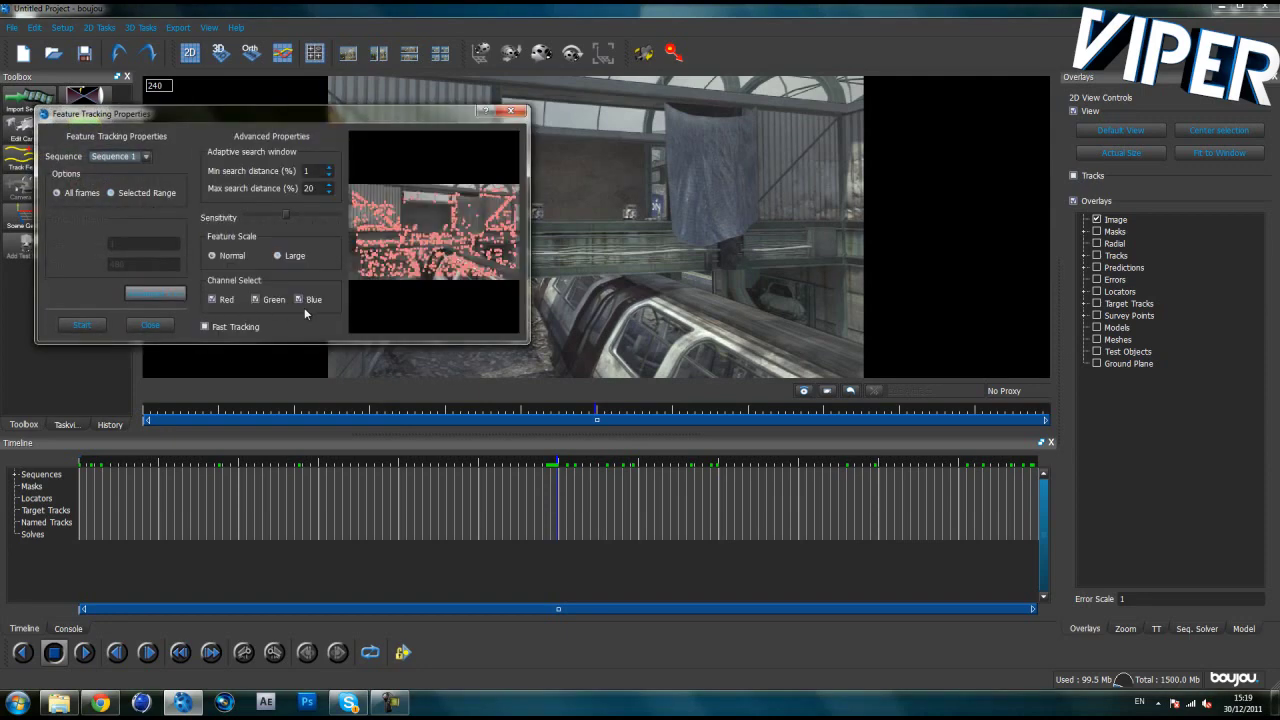
left_click(312, 219)
left_click_drag(311, 219, 324, 219)
left_click(333, 218)
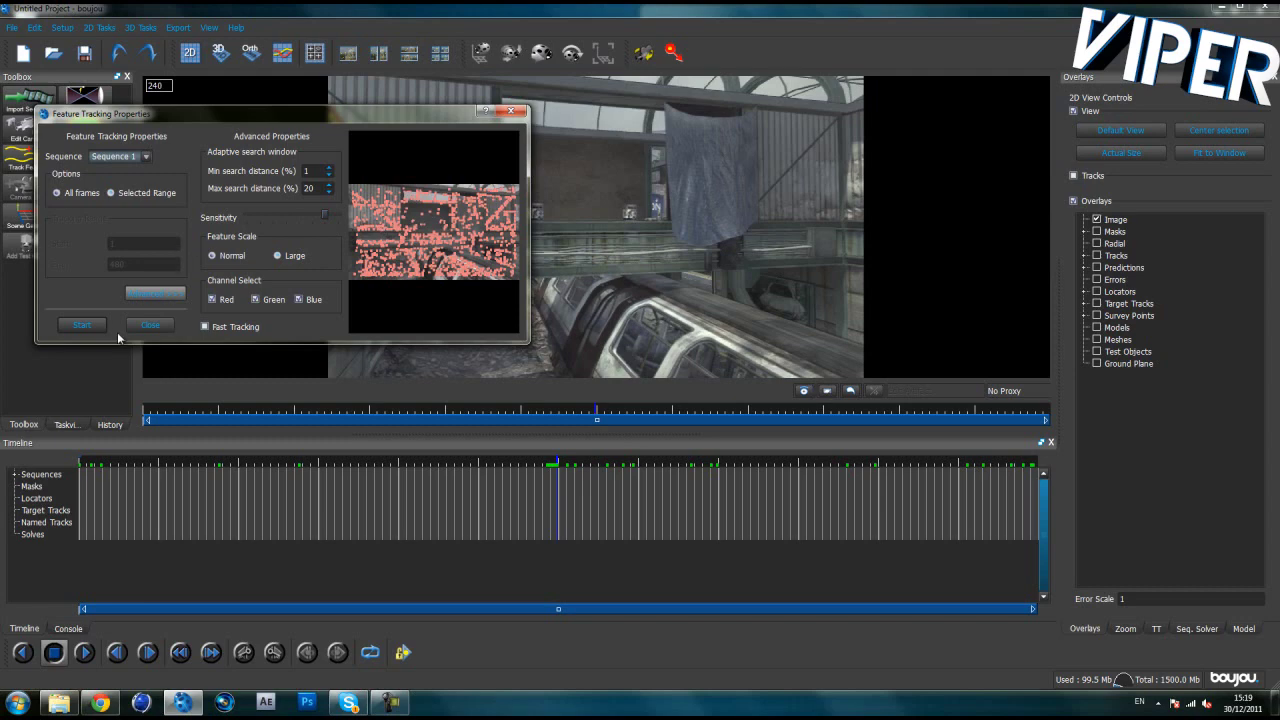
left_click(88, 326)
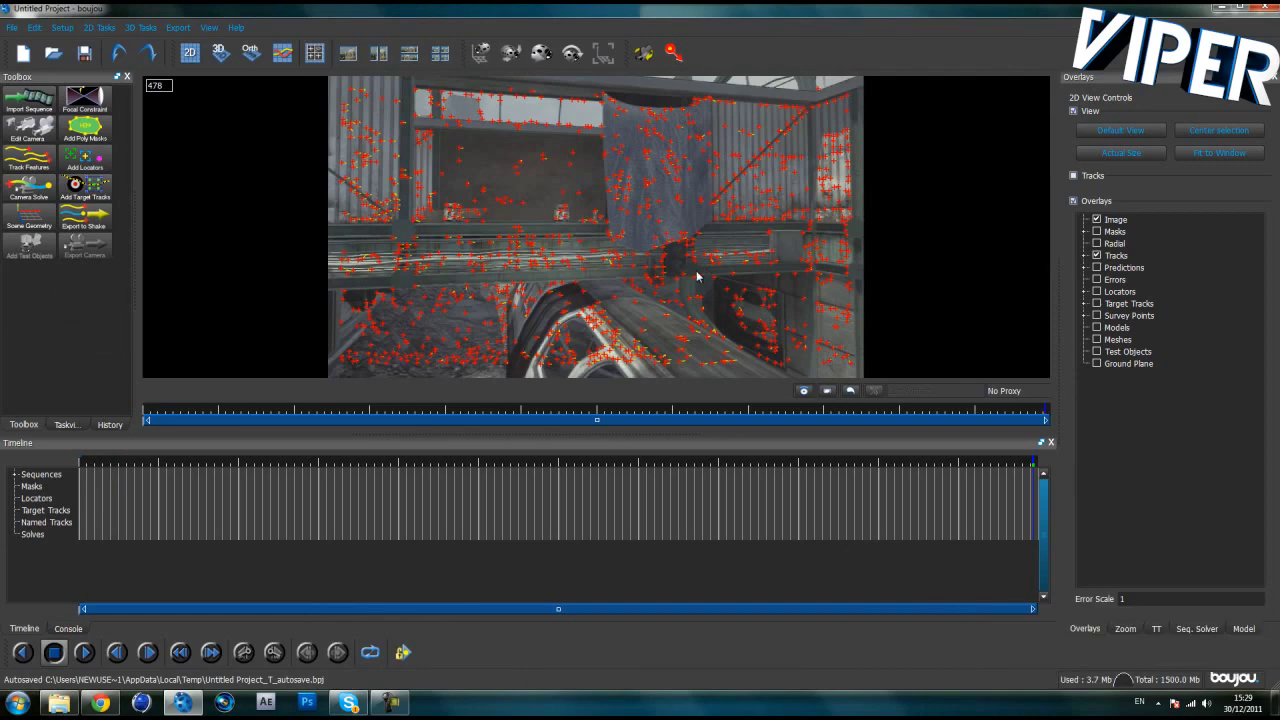
Run a camera solve on all frames of Sequence 1.
left_click_drag(532, 466, 503, 466)
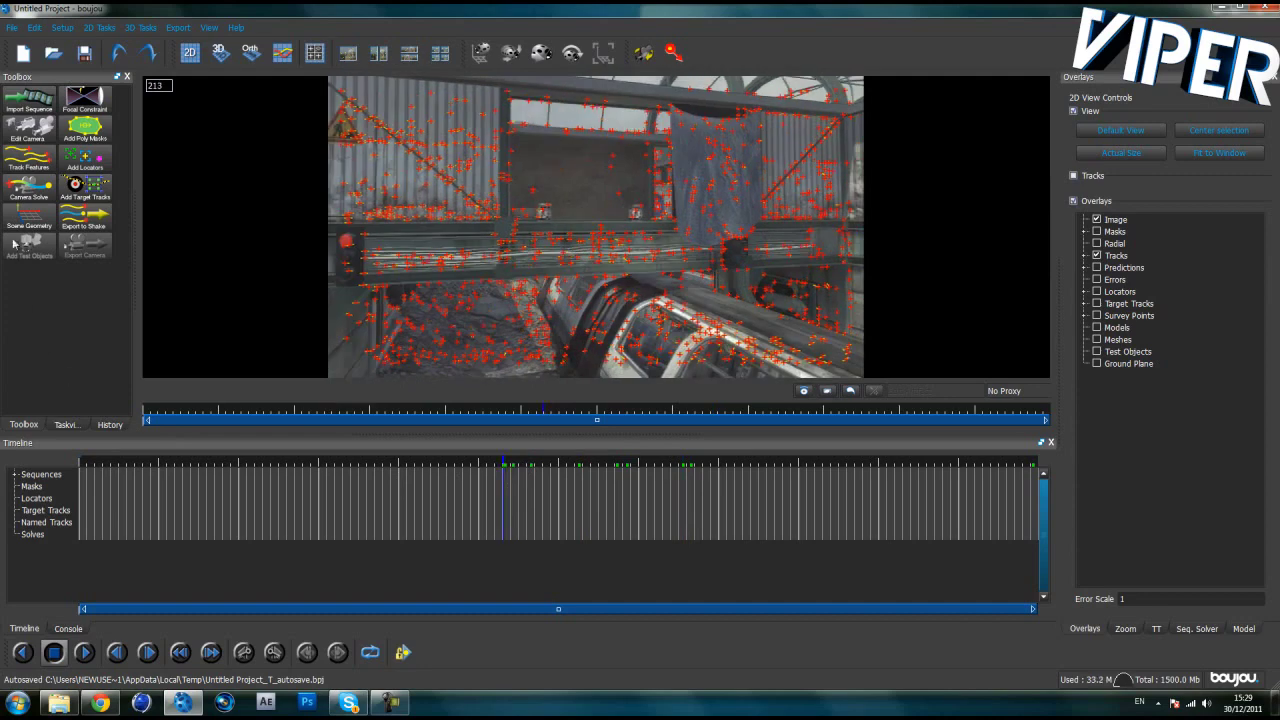
left_click(36, 187)
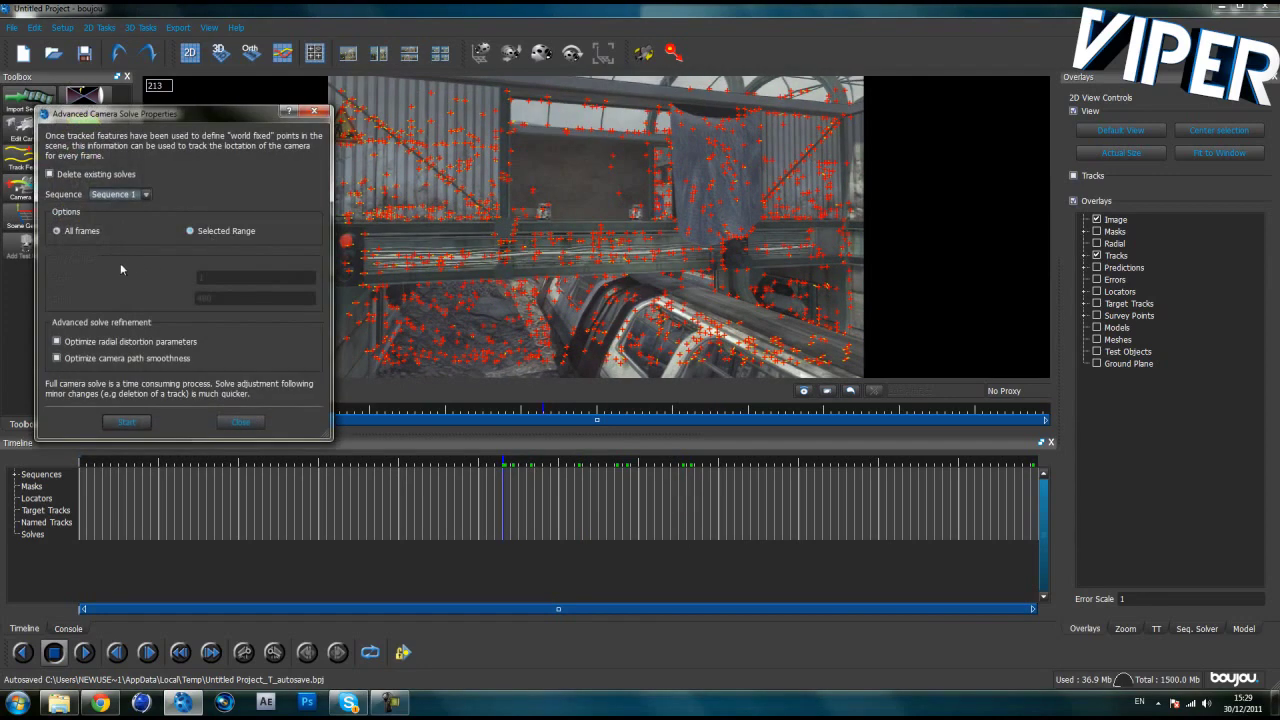
left_click(395, 705)
left_click(126, 421)
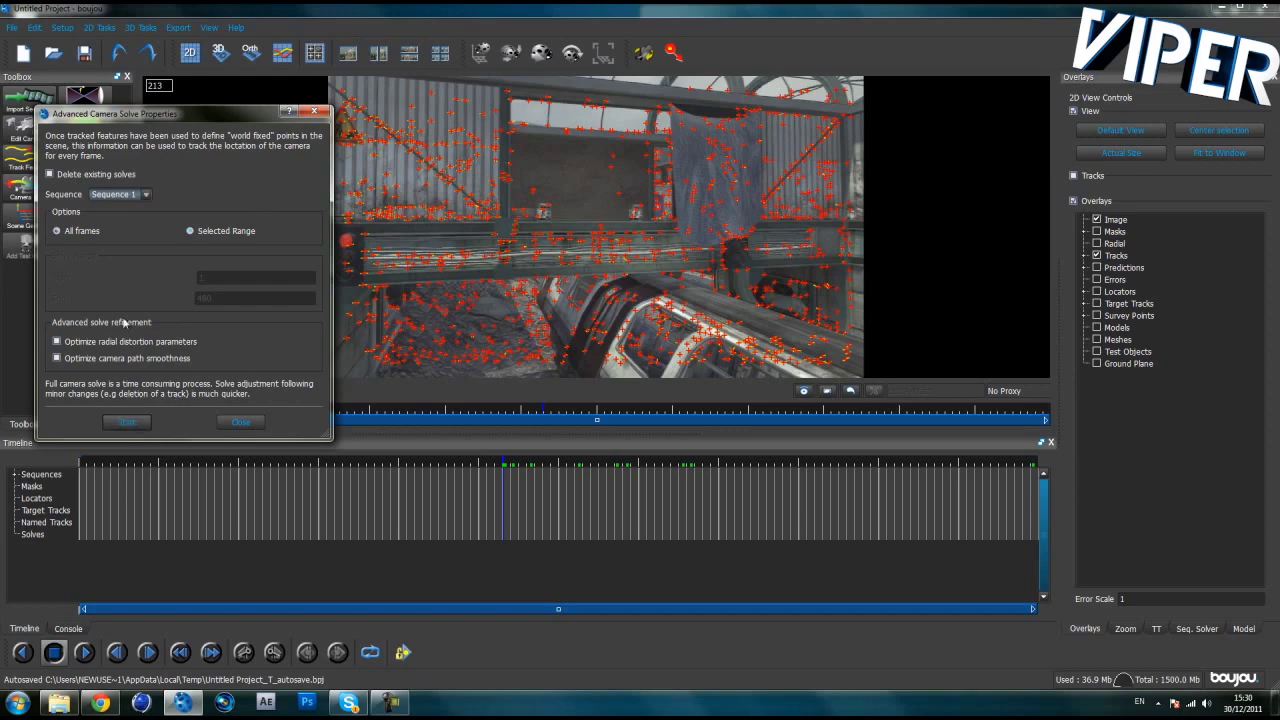
left_click(127, 422)
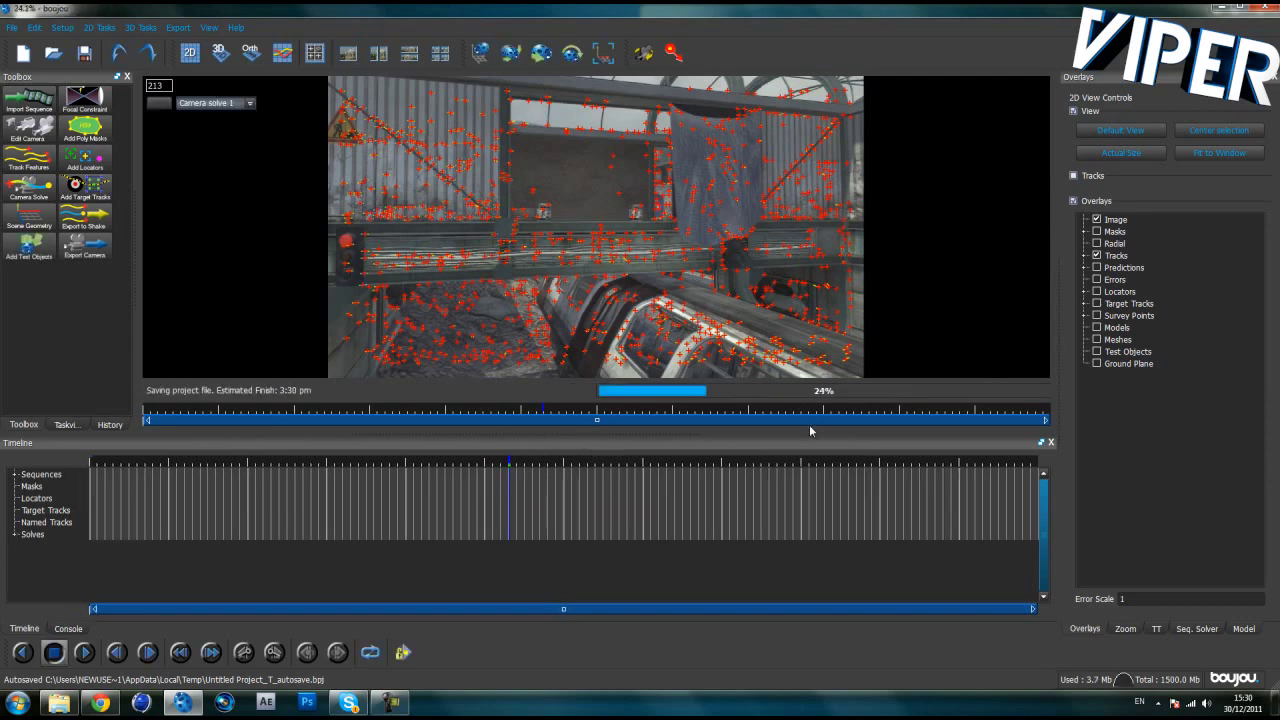
Scrub through the middle of the sequence to examine how the predicted points follow the footage.
left_click_drag(470, 464, 573, 467)
left_click_drag(575, 512, 540, 490)
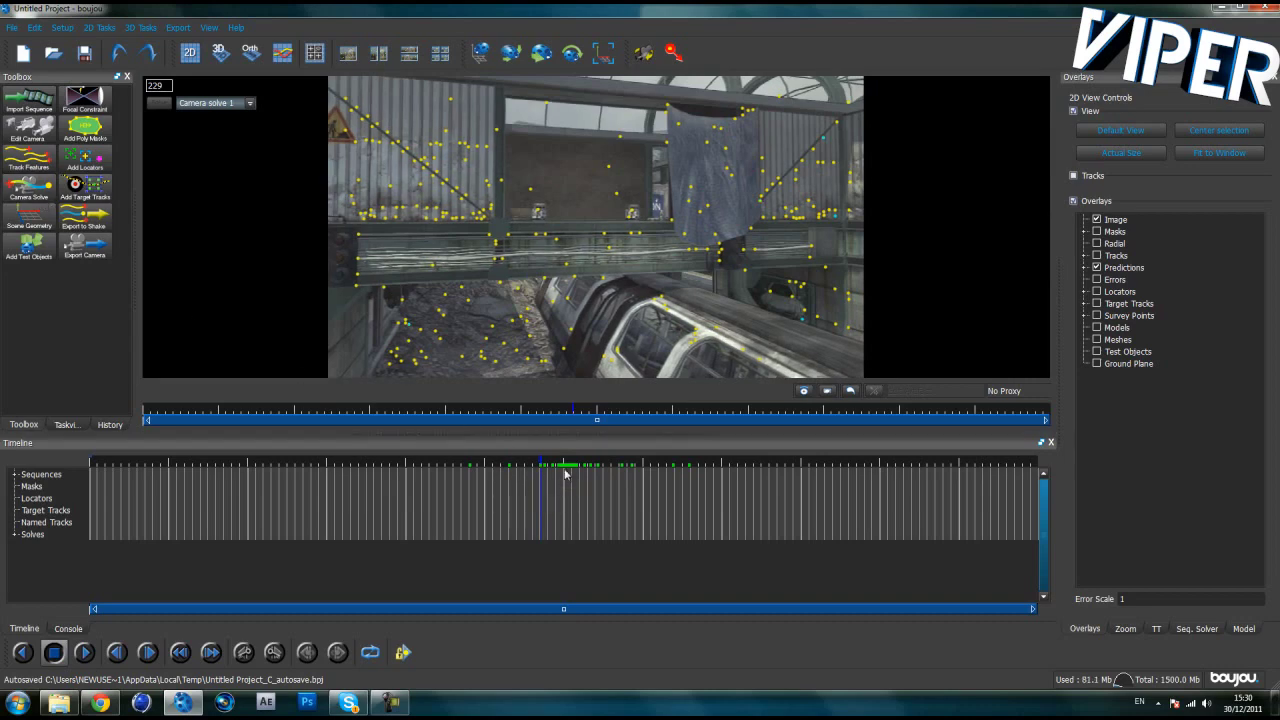
left_click_drag(540, 465, 569, 472)
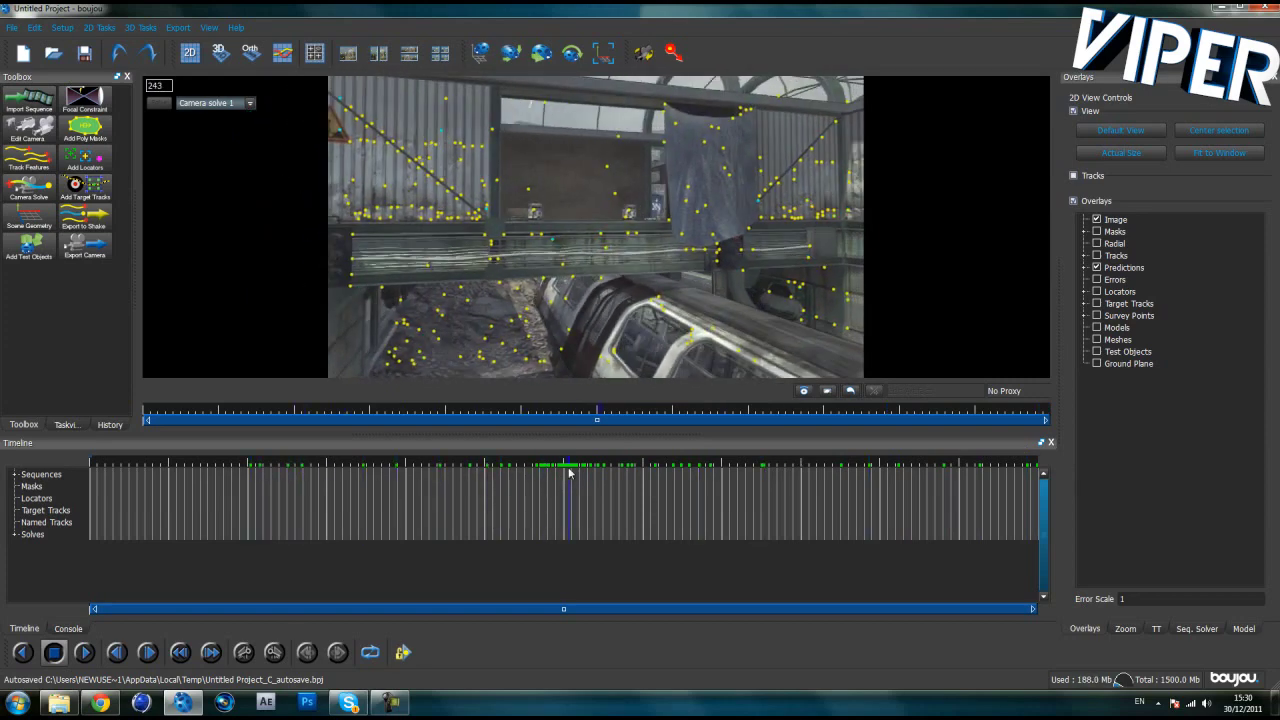
left_click(42, 195)
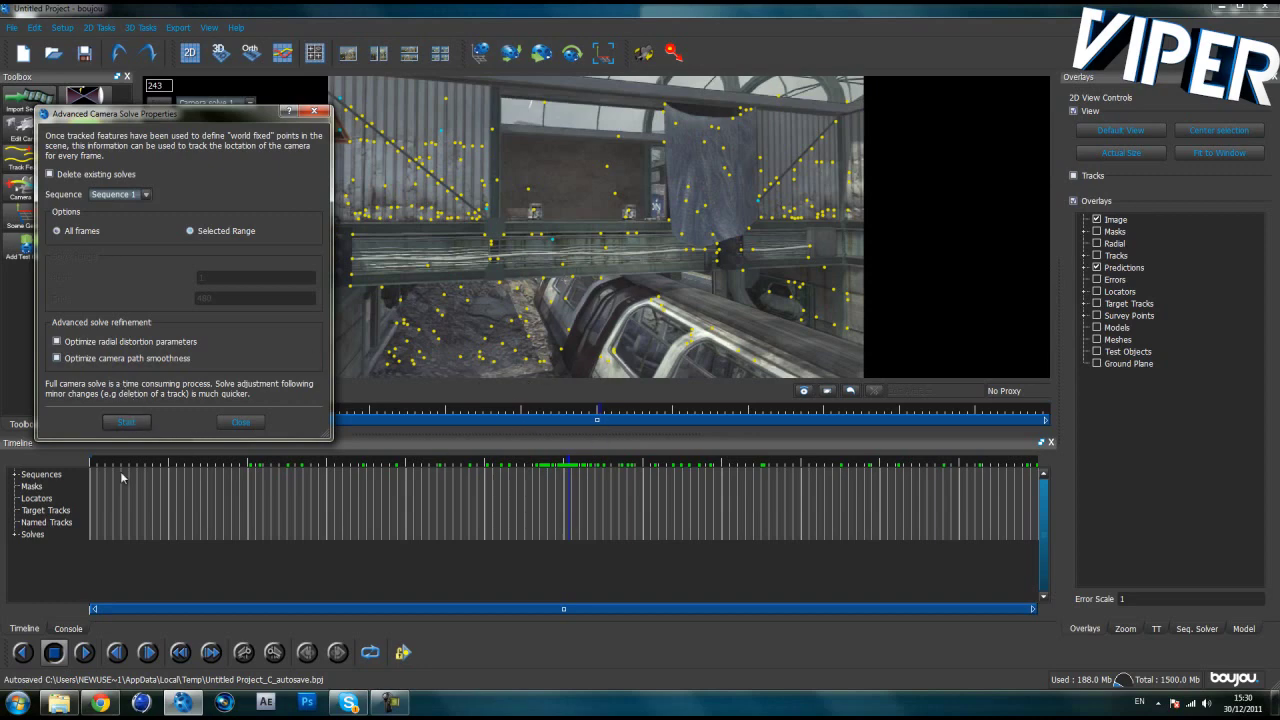
left_click(241, 422)
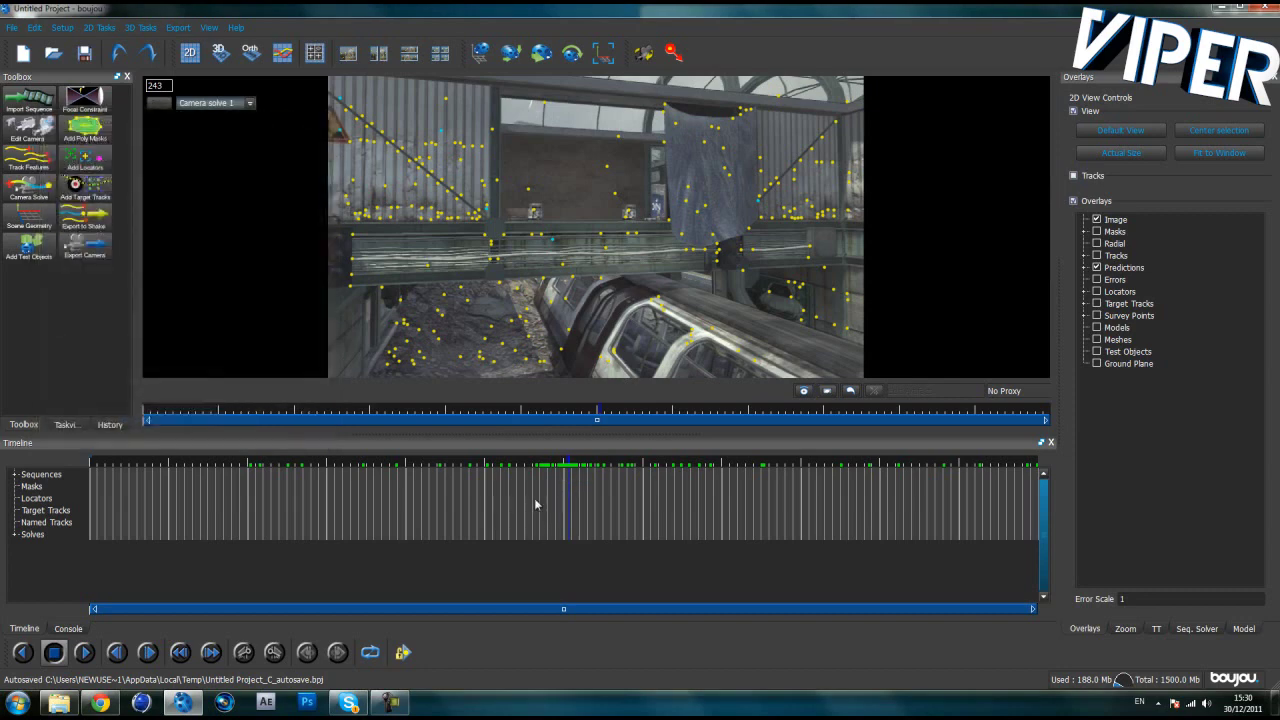
left_click_drag(568, 466, 564, 464)
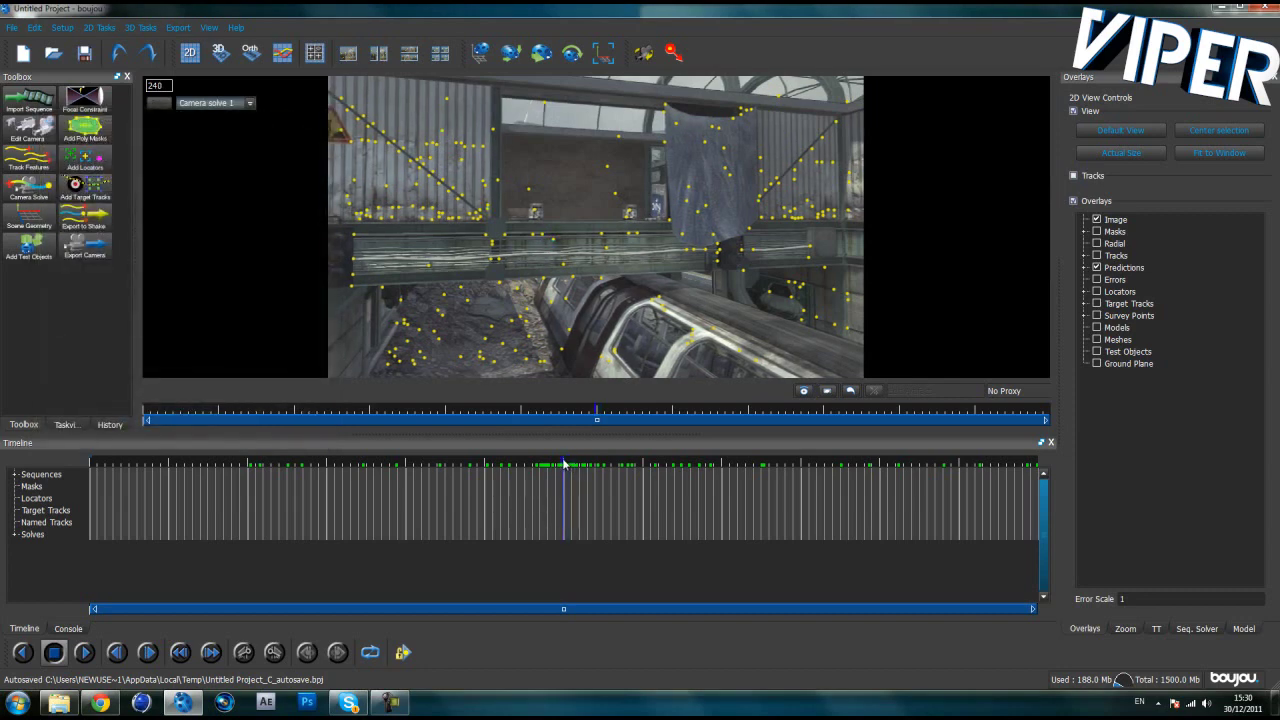
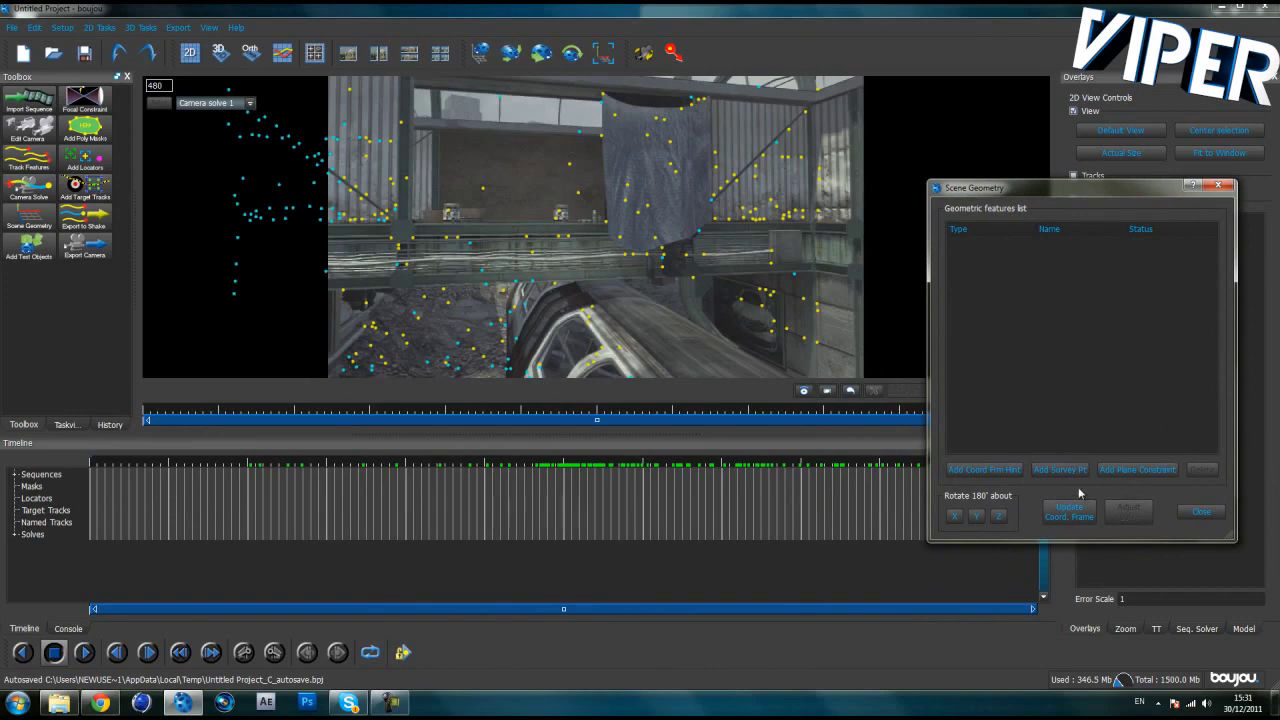
Add a z-axis coordinate frame hint in Scene Geometry and connect it to two track points along the train car.
left_click(1004, 476)
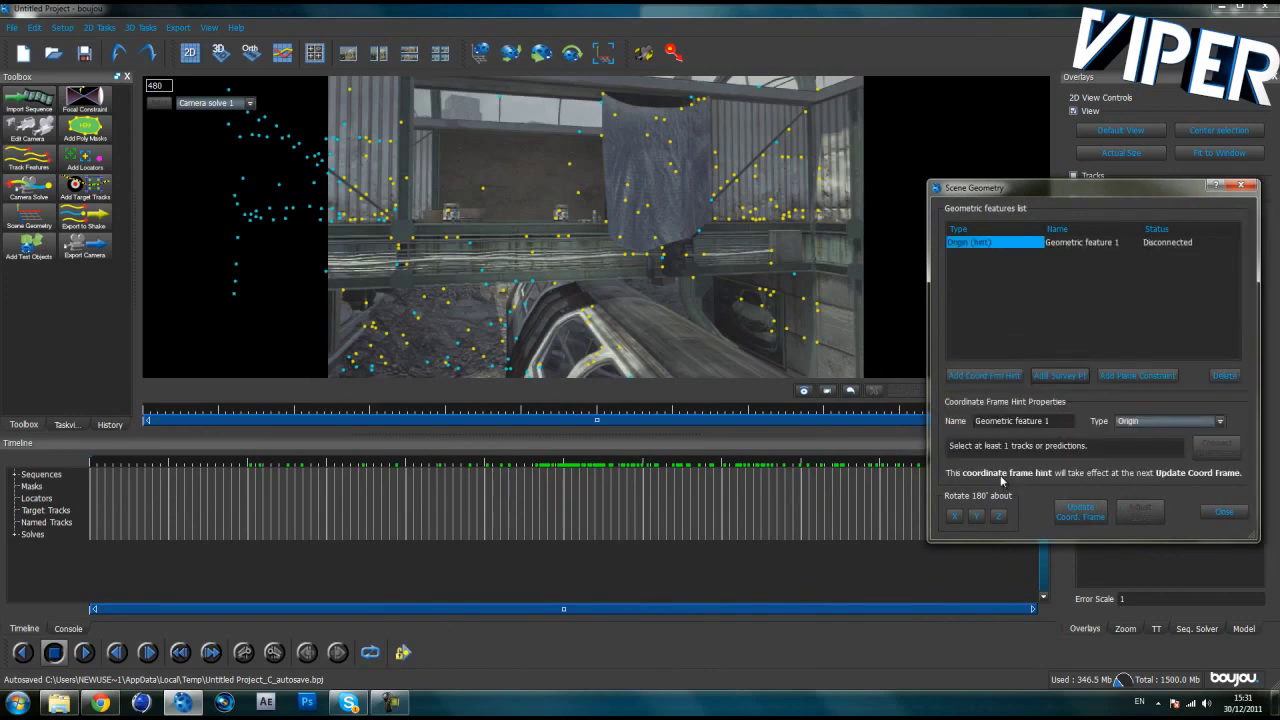
left_click(1165, 421)
left_click(1158, 466)
left_click(621, 355)
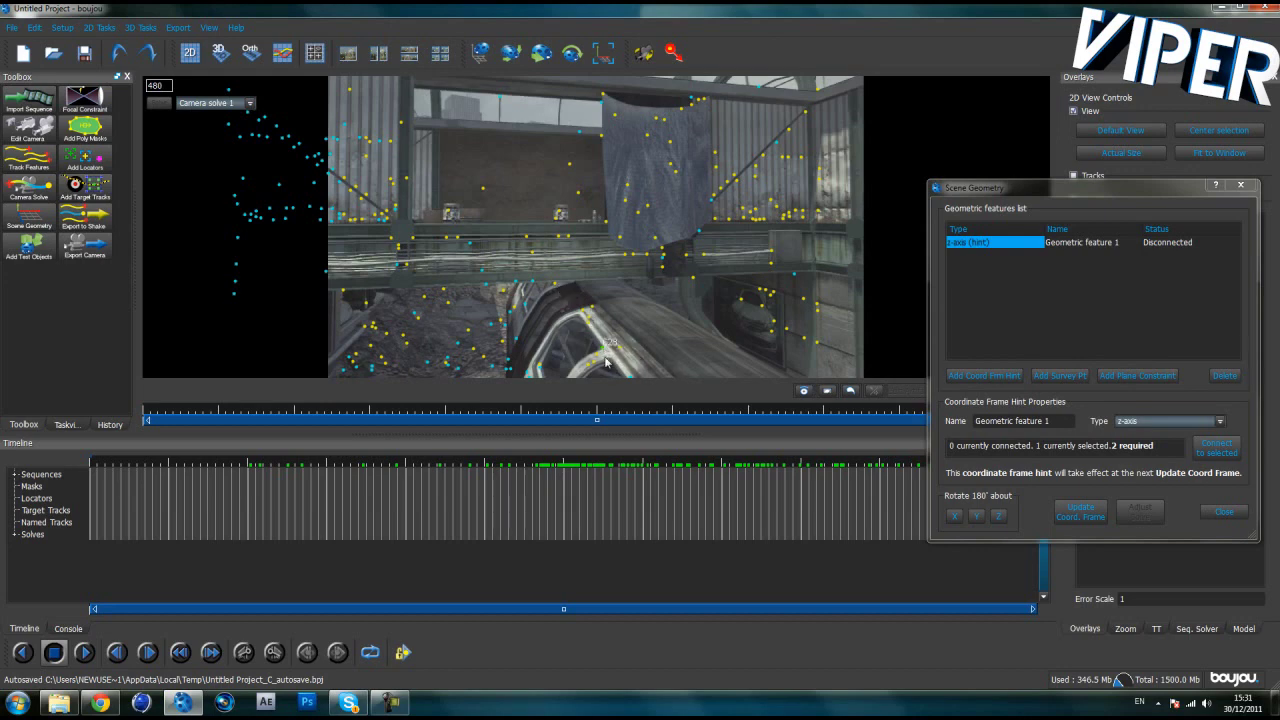
left_click(561, 287, "shift")
left_click(1216, 447)
Add a y-axis coordinate frame hint and connect it to two track points along the vertical edge of the hanging cloth.
left_click(1002, 381)
left_click(1152, 421)
left_click(1138, 456)
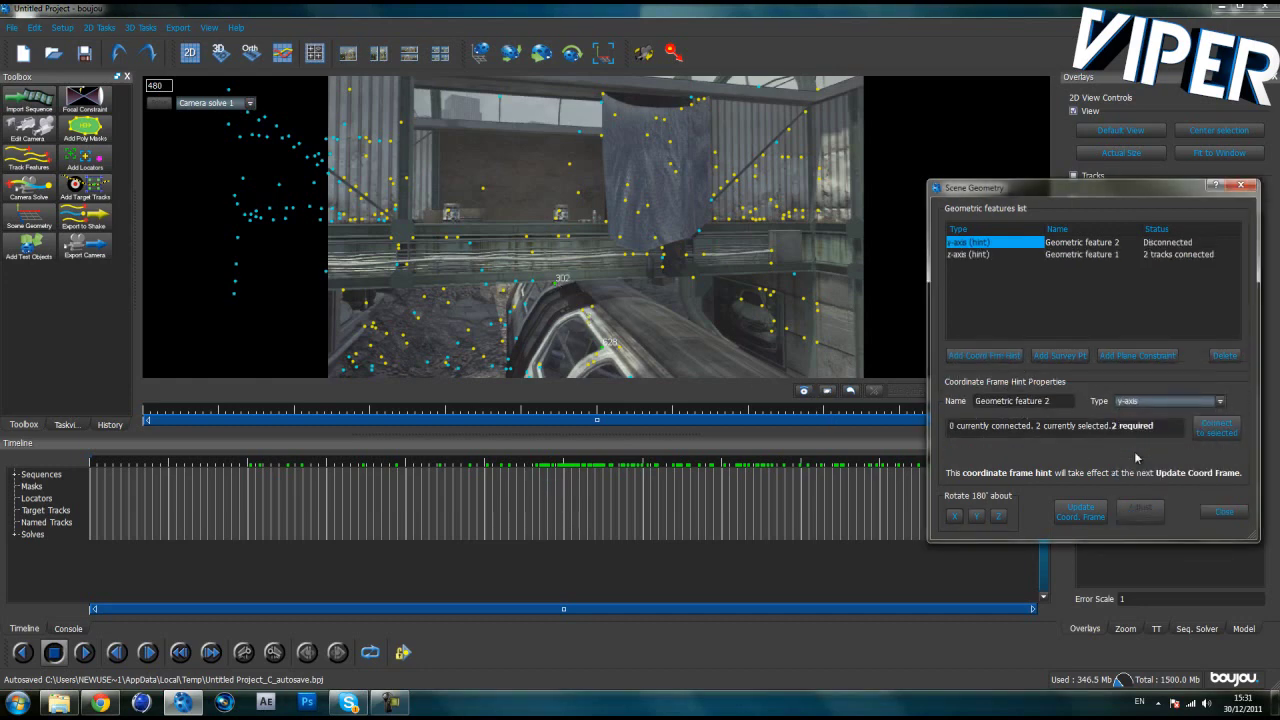
left_click(605, 230)
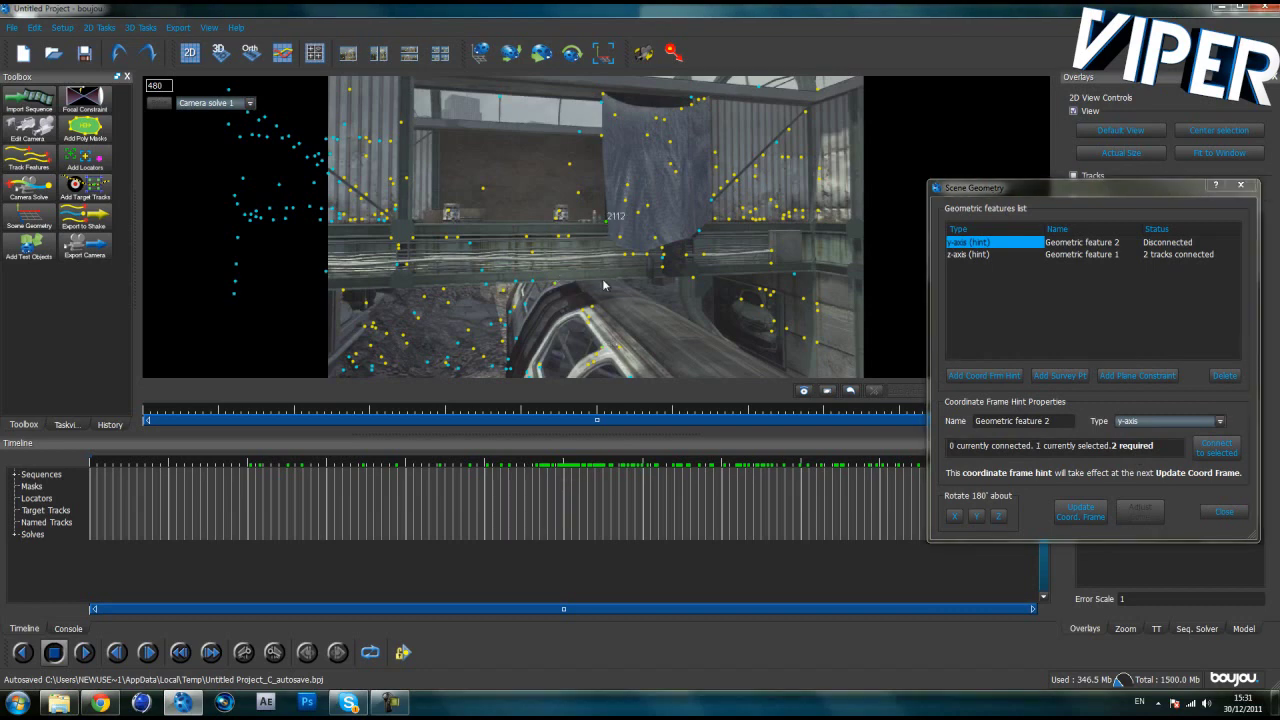
left_click(603, 104, "shift")
left_click(1216, 448)
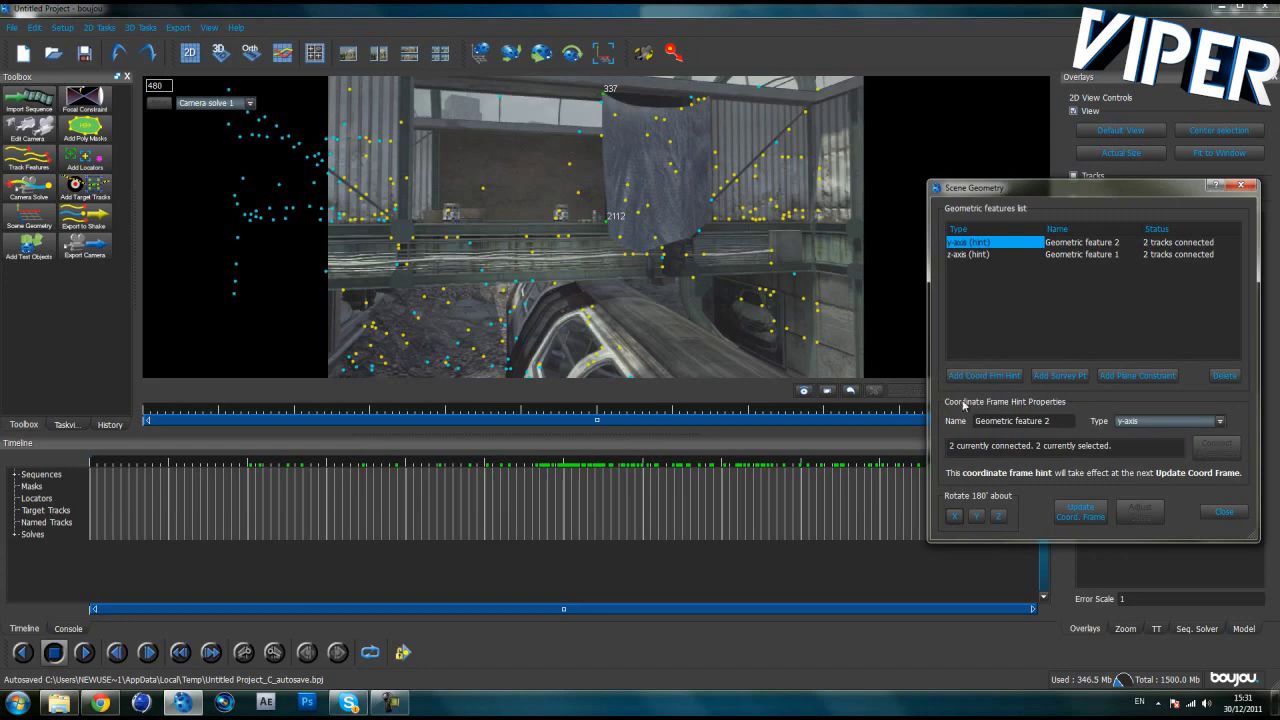
Add an x-axis coordinate frame hint and connect it to two track points along the upper edge of the horizontal beam.
left_click(979, 378)
left_click(1131, 424)
left_click(1130, 443)
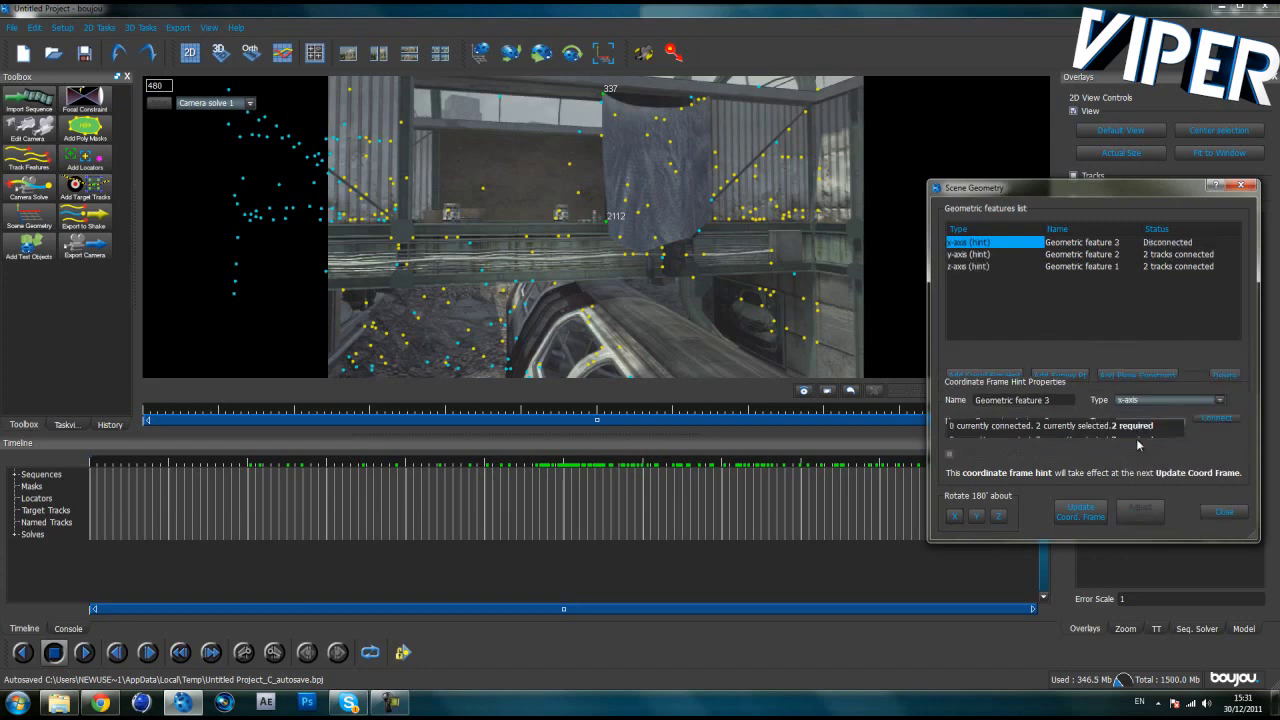
left_click(414, 242)
left_click(619, 242, "shift")
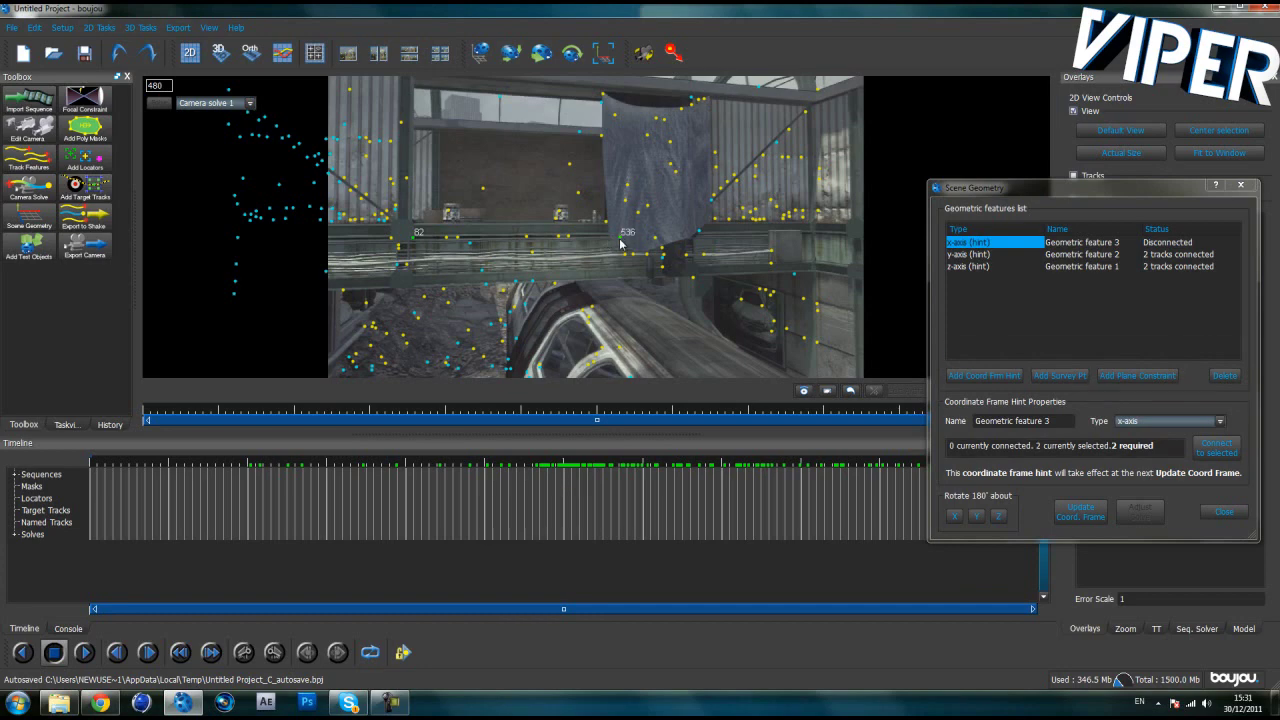
left_click(1216, 447)
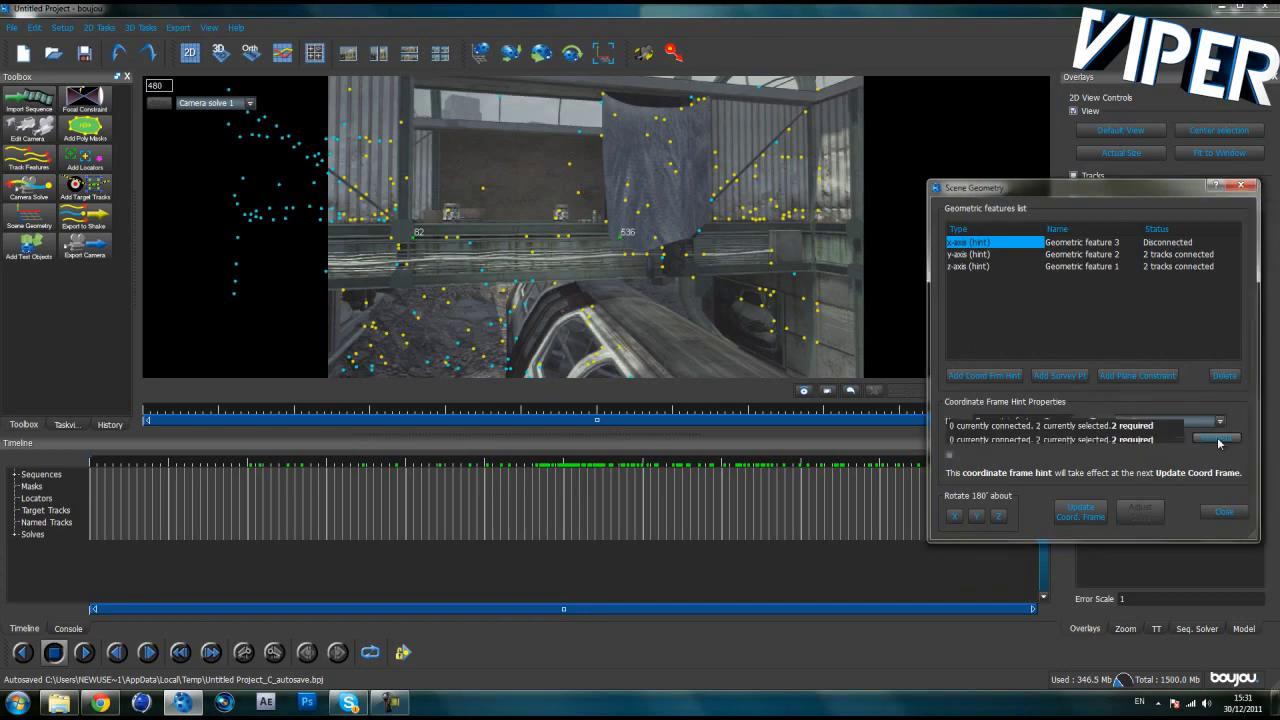
Add an Origin hint connected to a track point midway along the beam, update the coordinate frame and close Scene Geometry.
left_click(981, 377)
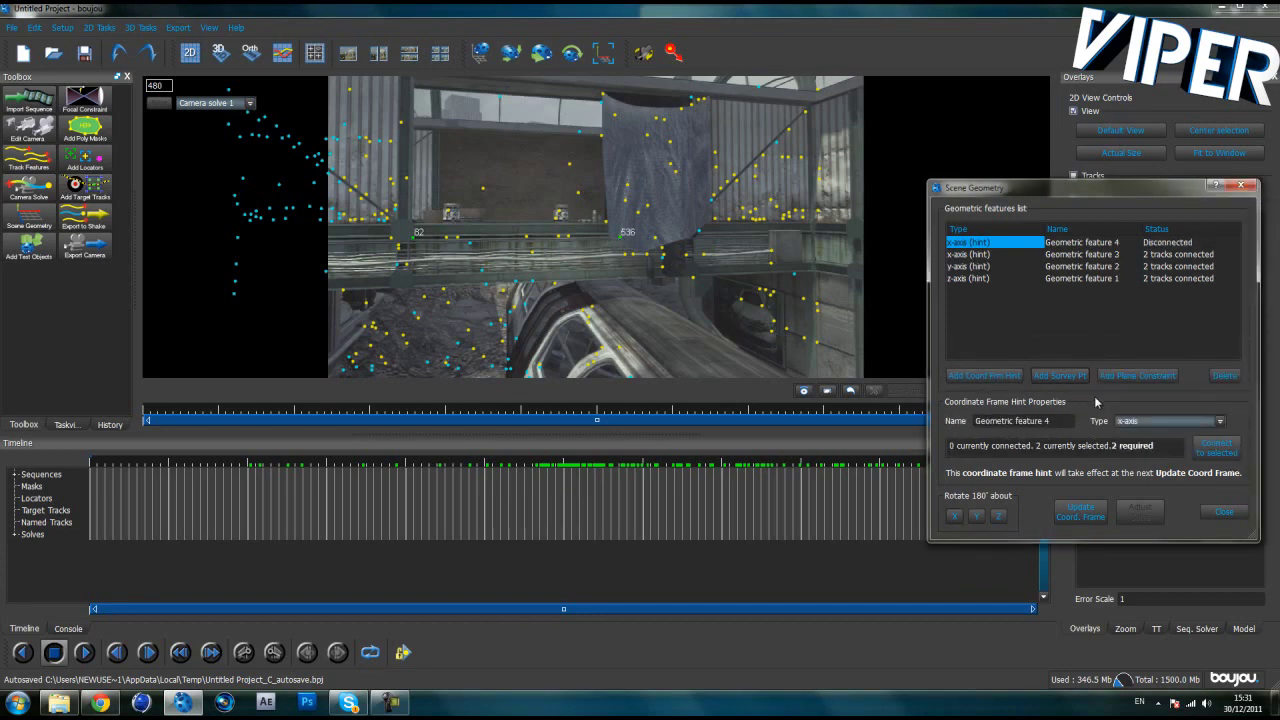
left_click(1135, 421)
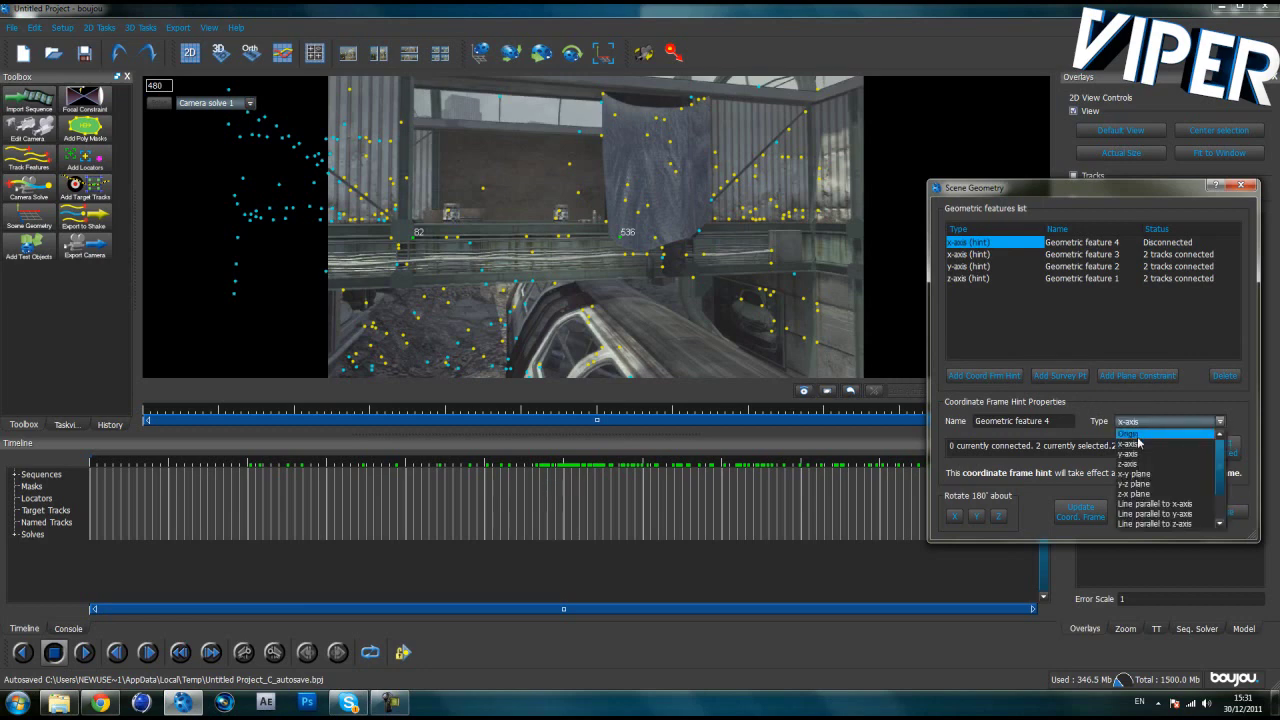
left_click(1135, 434)
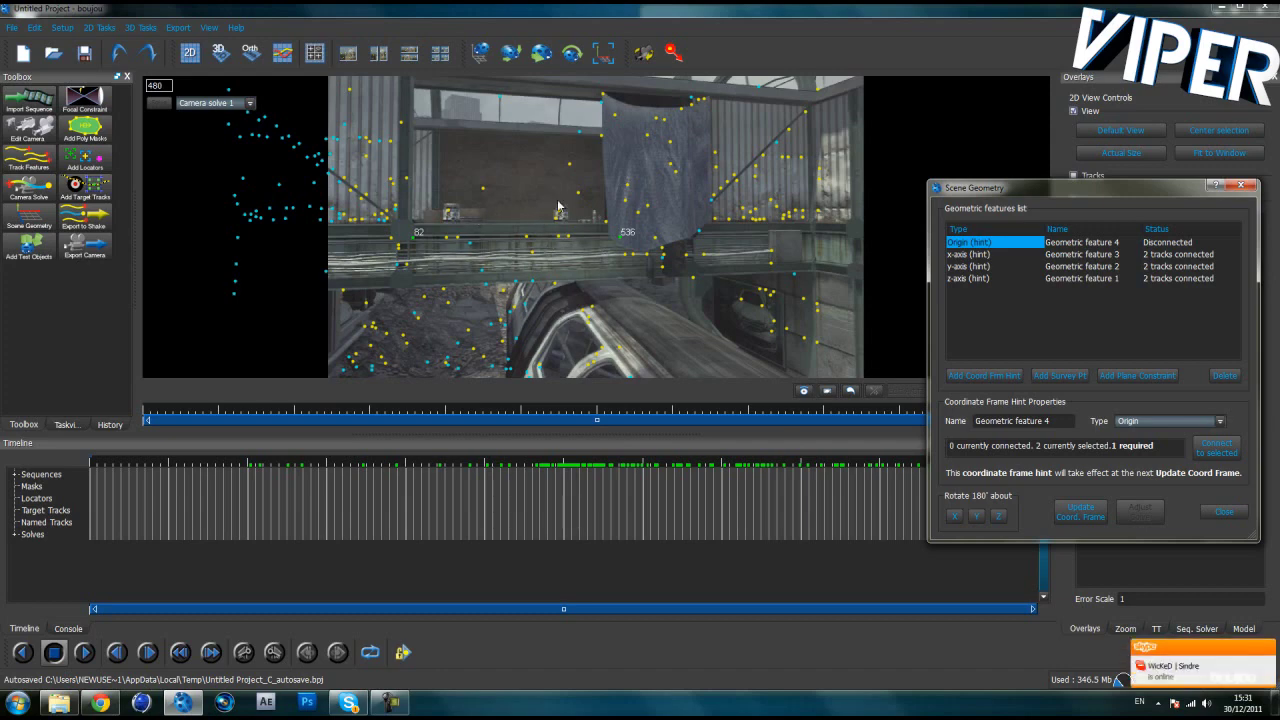
left_click(530, 244)
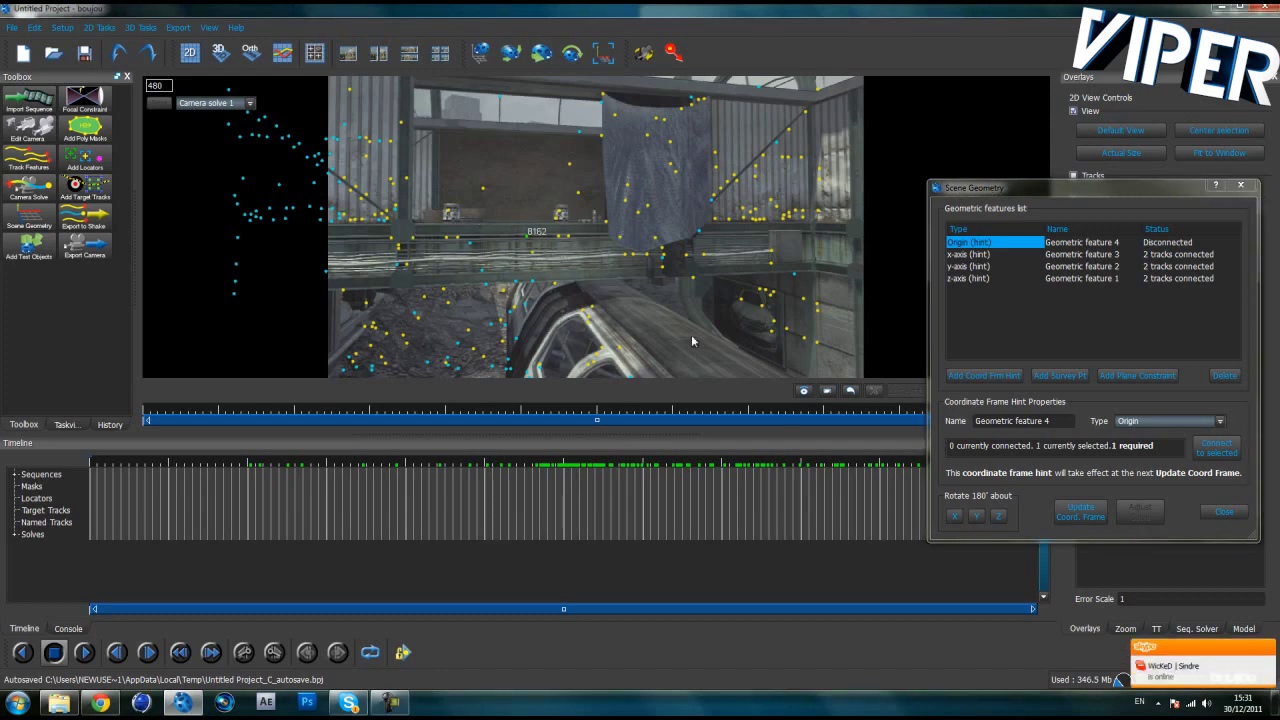
left_click(1228, 453)
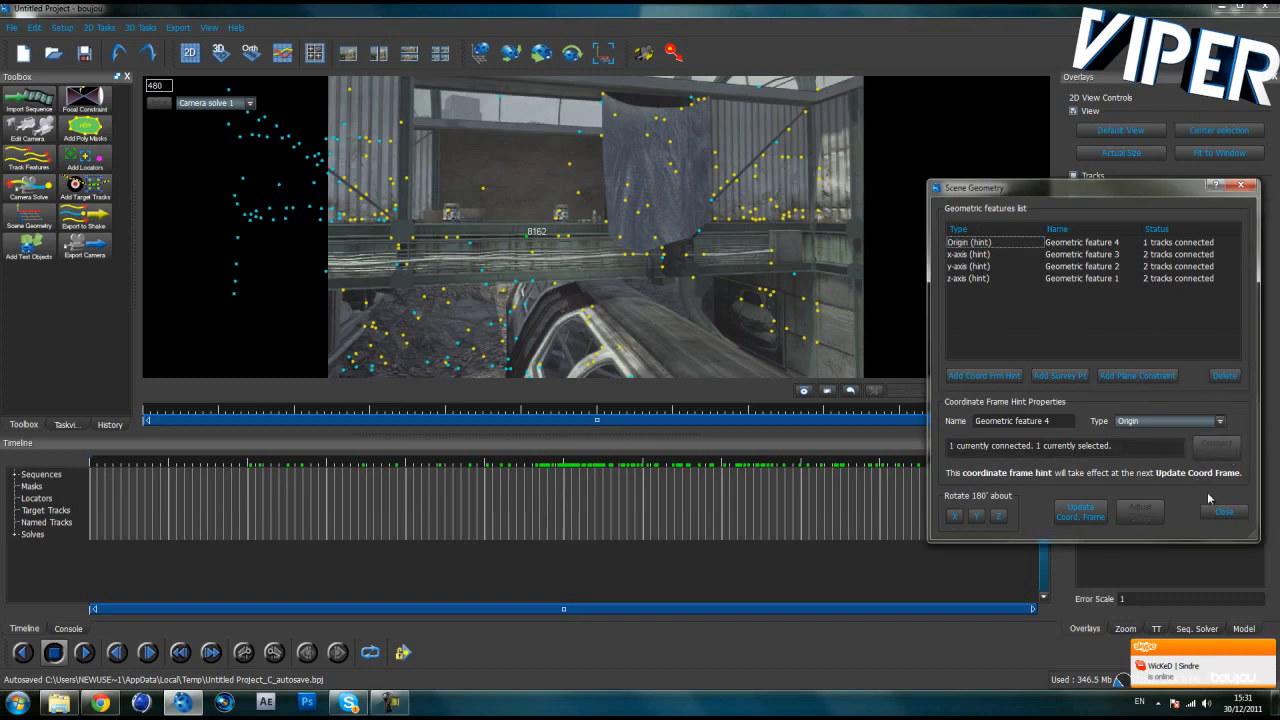
left_click(1078, 516)
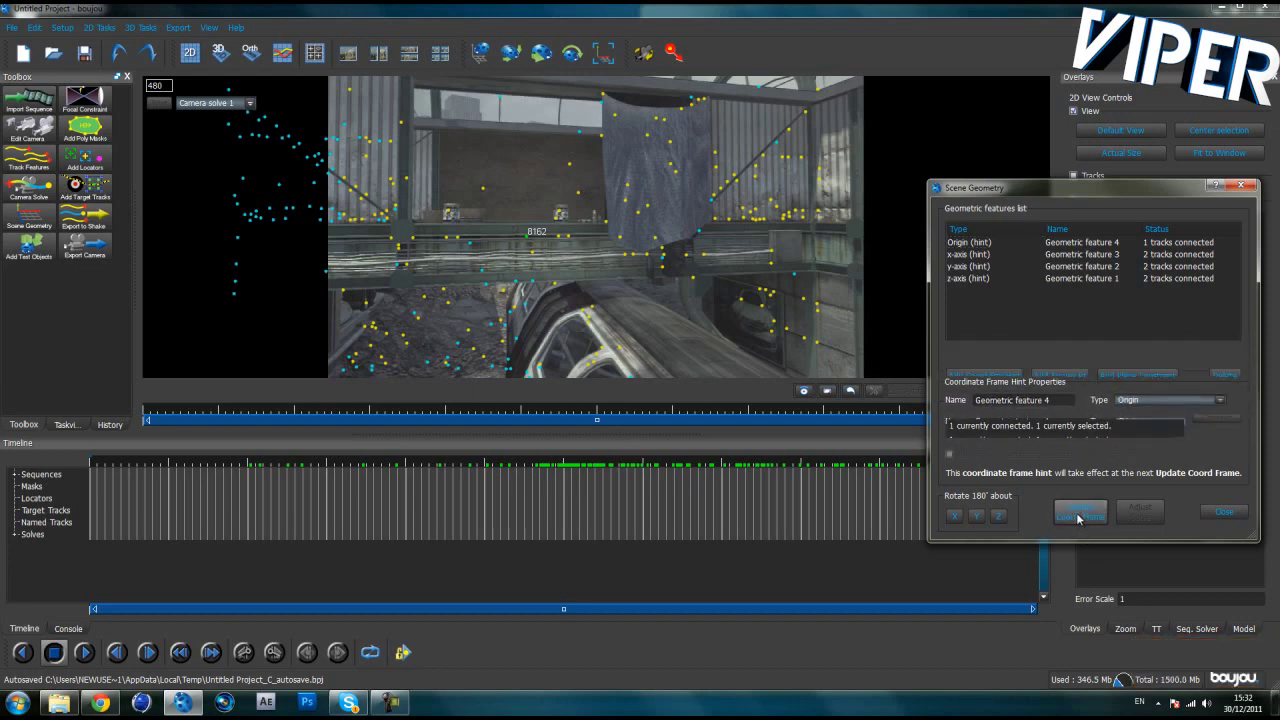
left_click(1234, 514)
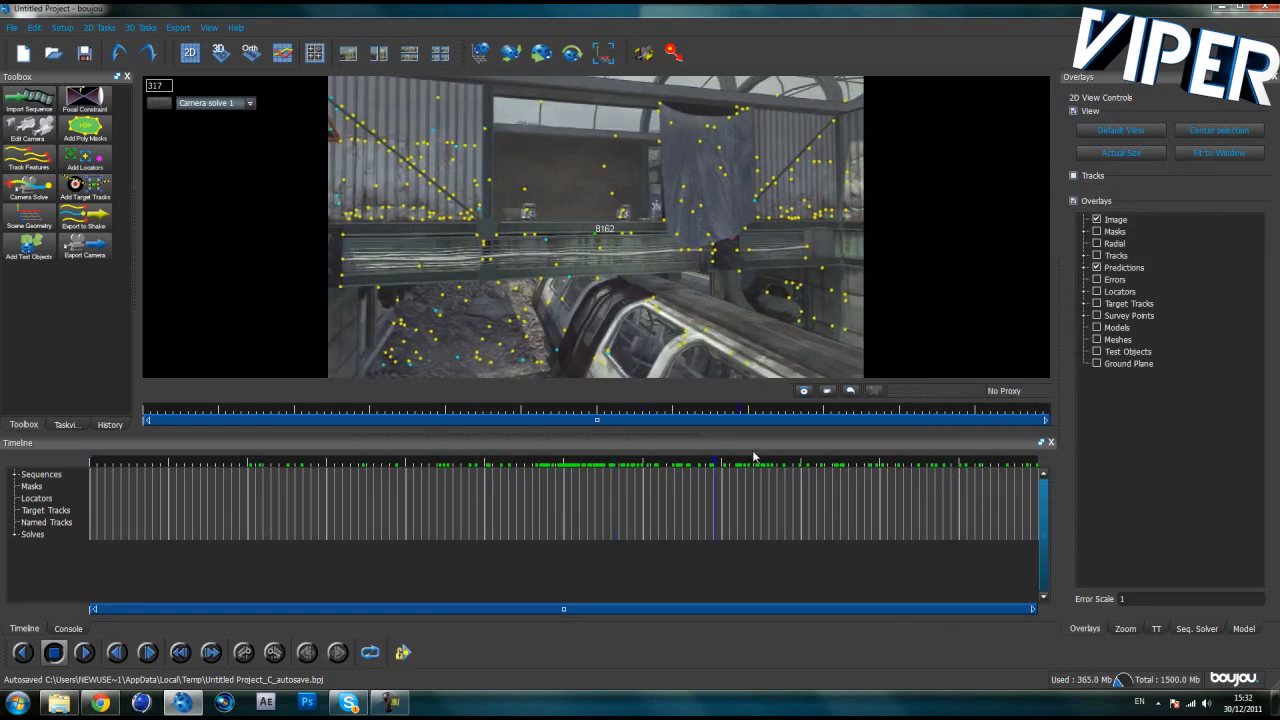
At a frame near the middle of the sequence, select track points around the opening, cloth and beam and flag them for export.
left_click_drag(983, 470, 562, 479)
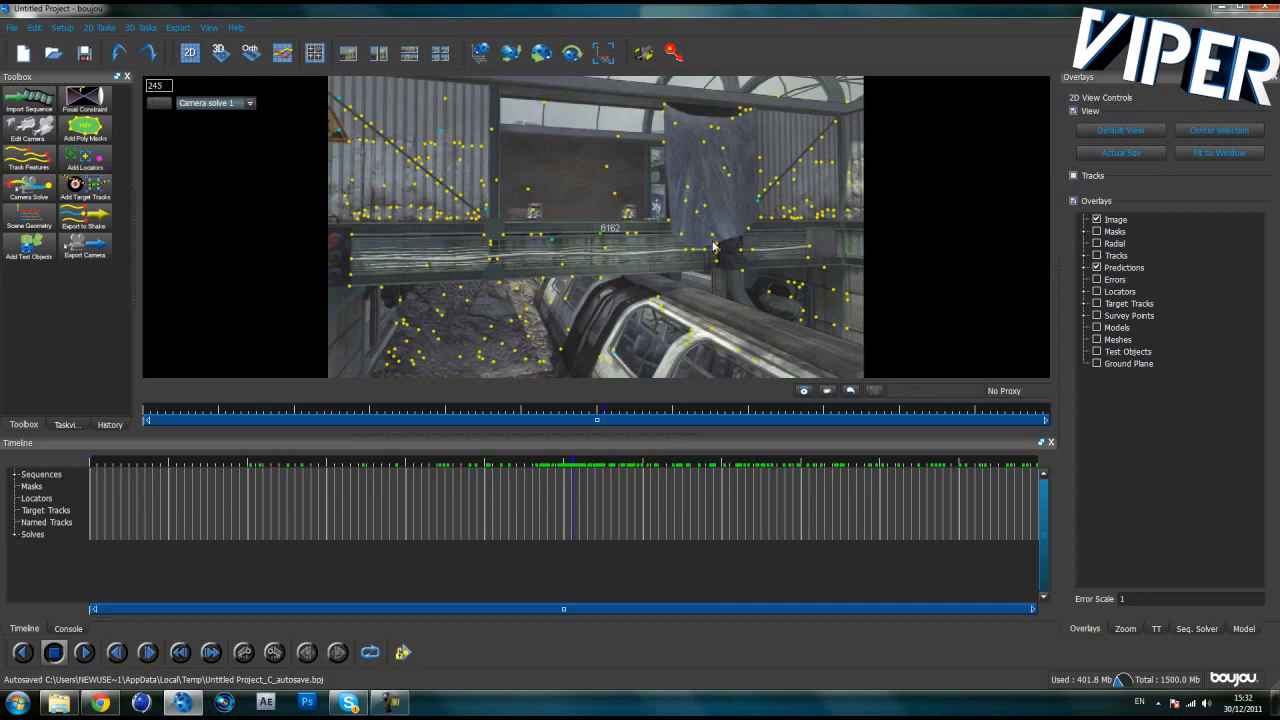
left_click(497, 181)
left_click(545, 103)
left_click(607, 168)
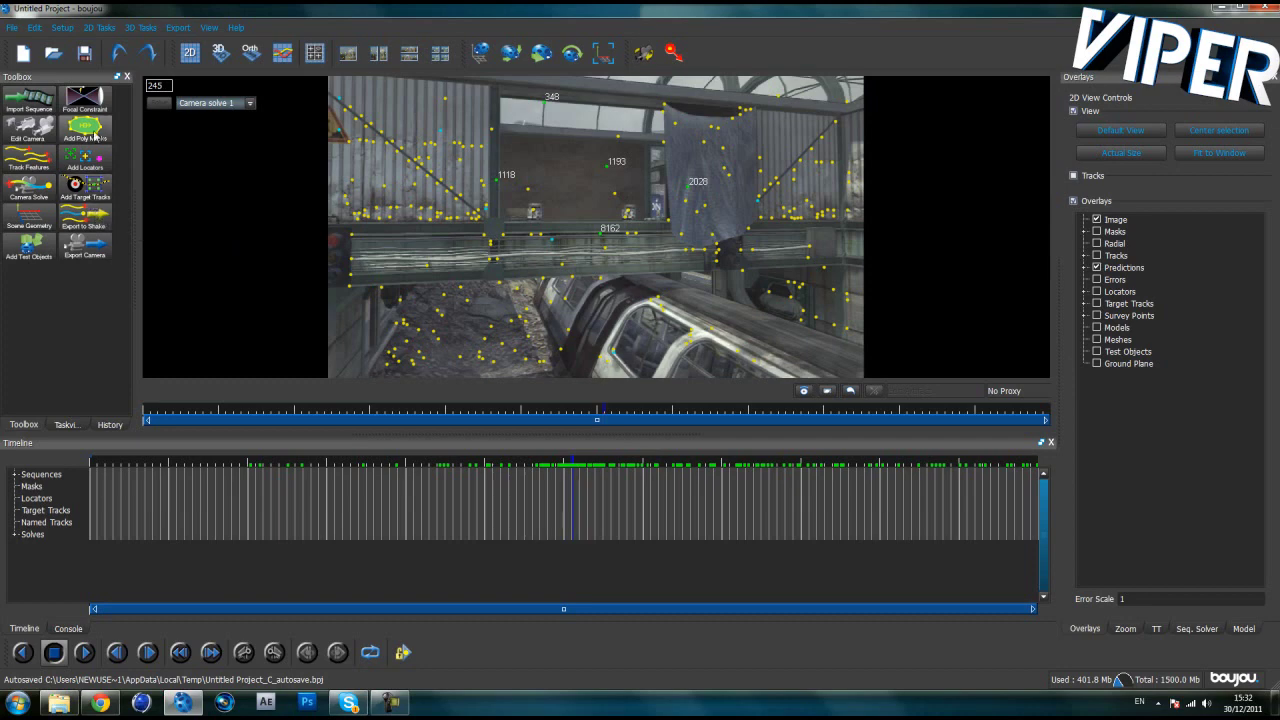
right_click(501, 187)
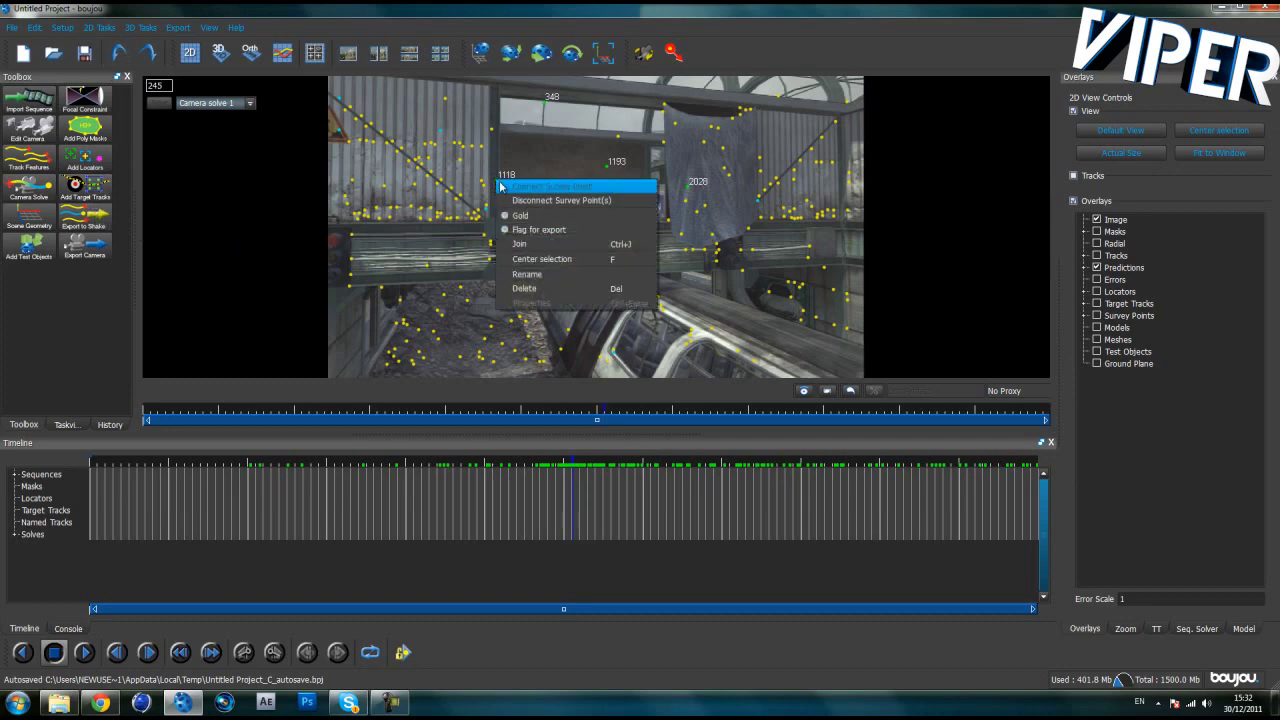
left_click(530, 230)
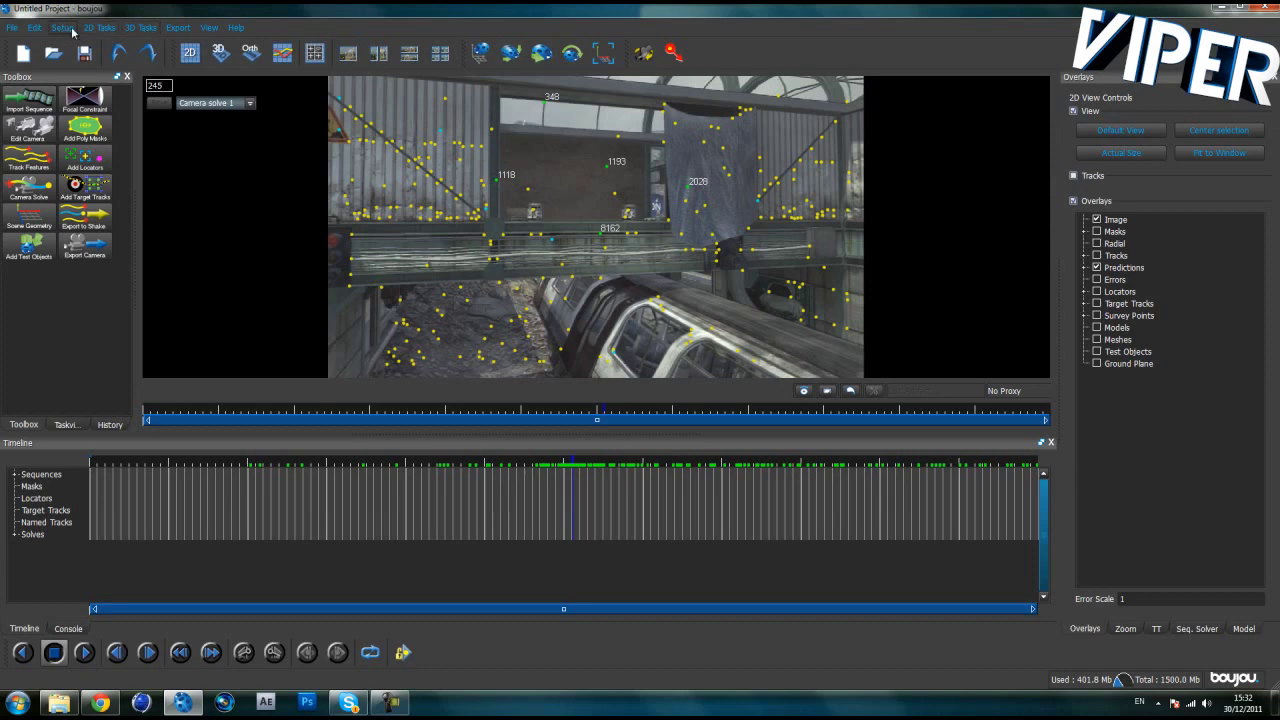
Set up a camera solve export of the After Effects (Maya) (*.ma) type, limited to flagged tracks only.
left_click(179, 29)
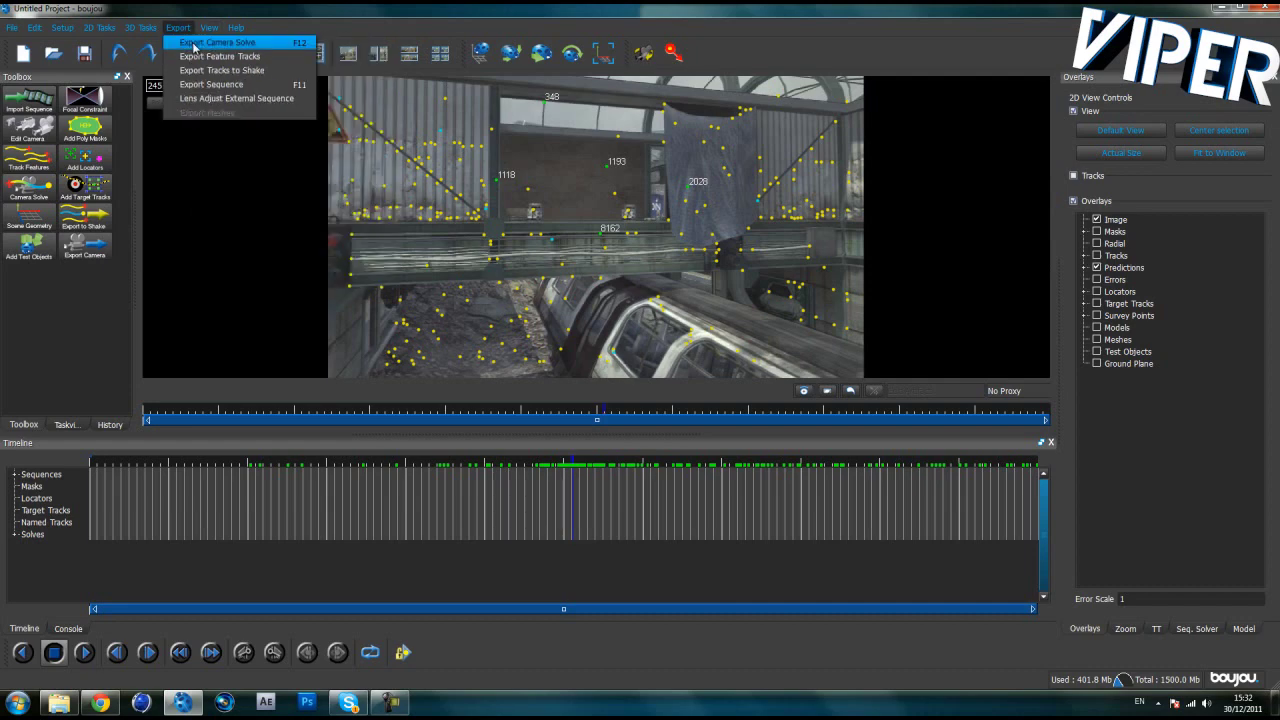
left_click(194, 44)
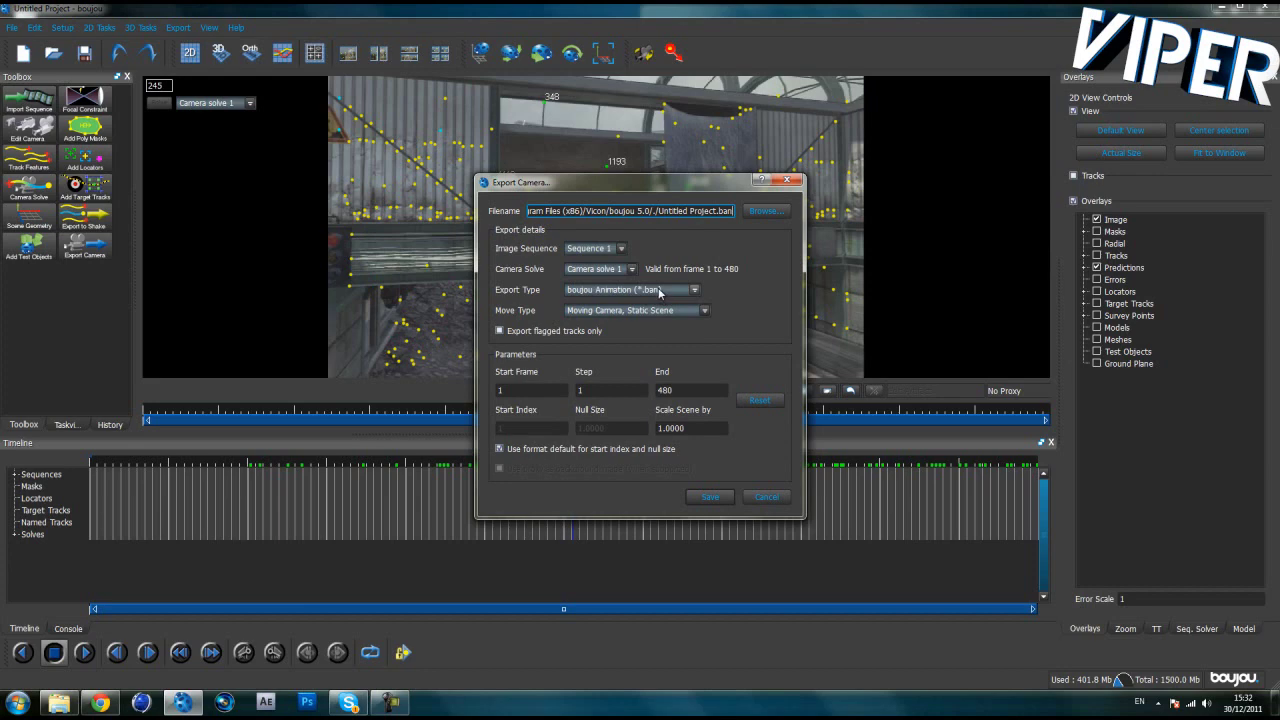
left_click(659, 292)
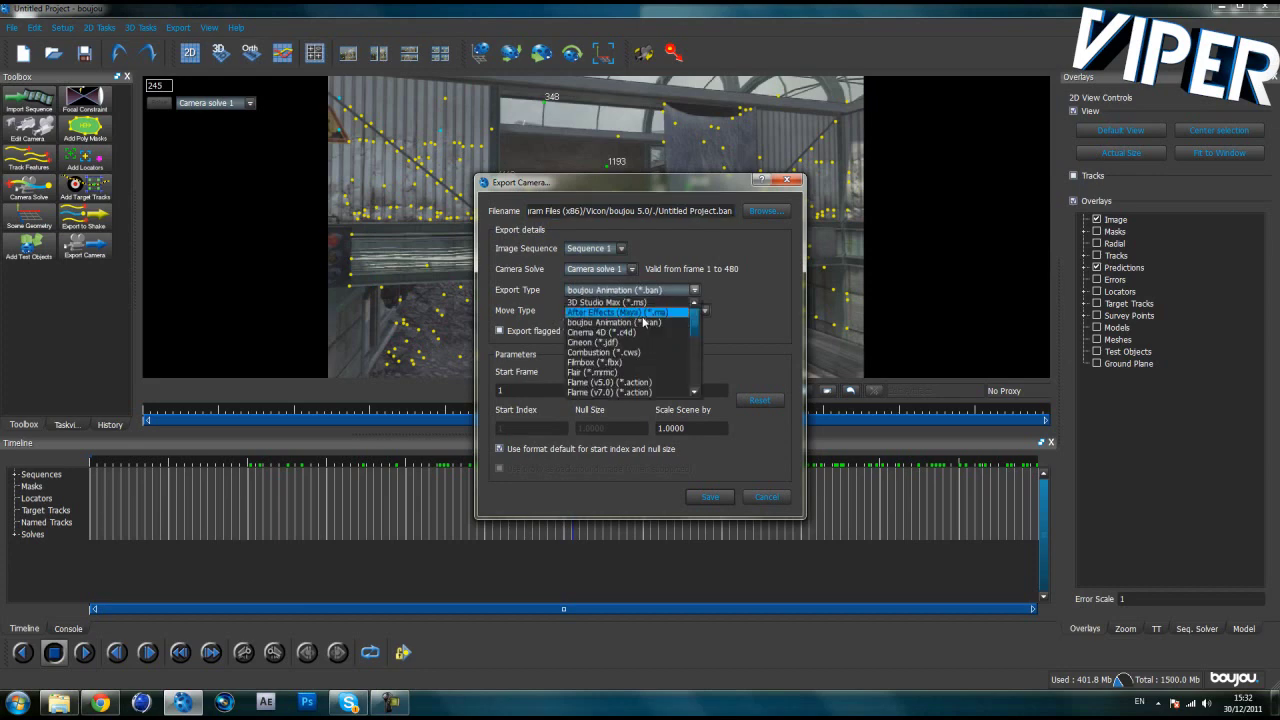
left_click(643, 313)
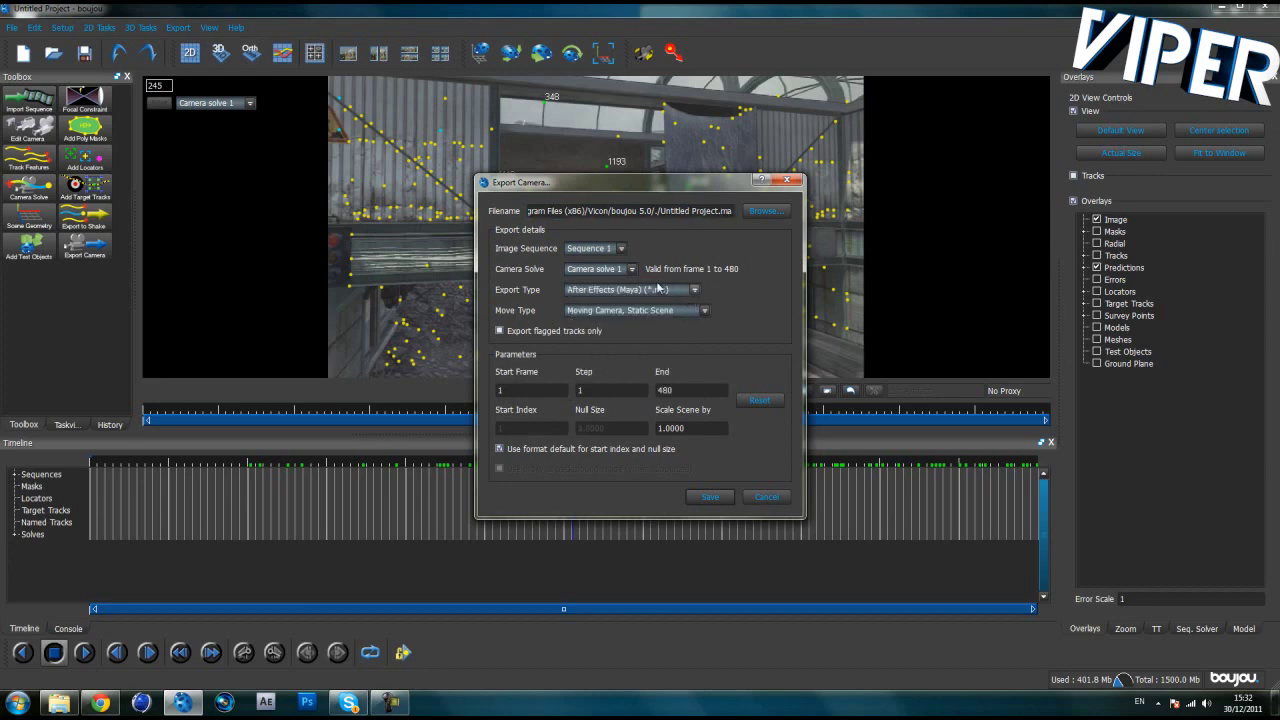
left_click(501, 332)
Set the export's start frame to 0 and scale the scene by 500.
left_click(531, 391)
type("0")
key("Tab")
key("Tab")
key("Tab")
key("Tab")
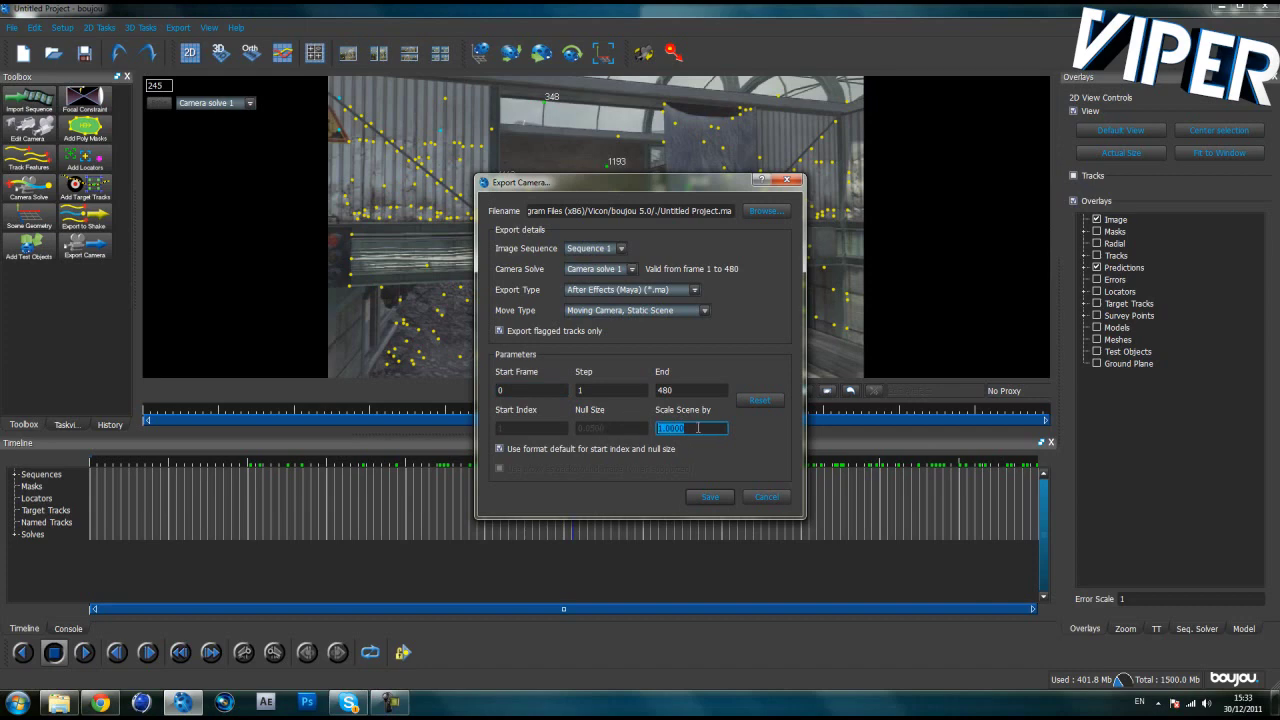
type("5")
key("Tab")
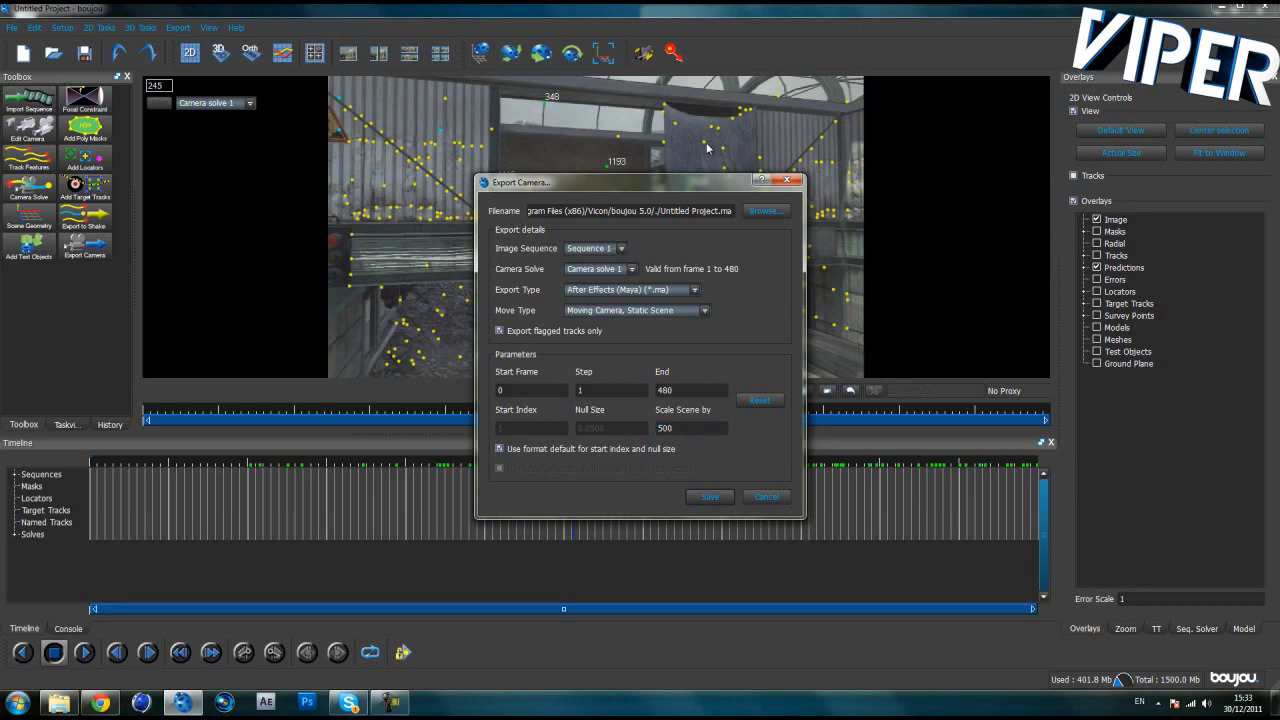
Export the camera solve as MA into the Project Files folder inside MT Tut on the Desktop.
left_click(764, 211)
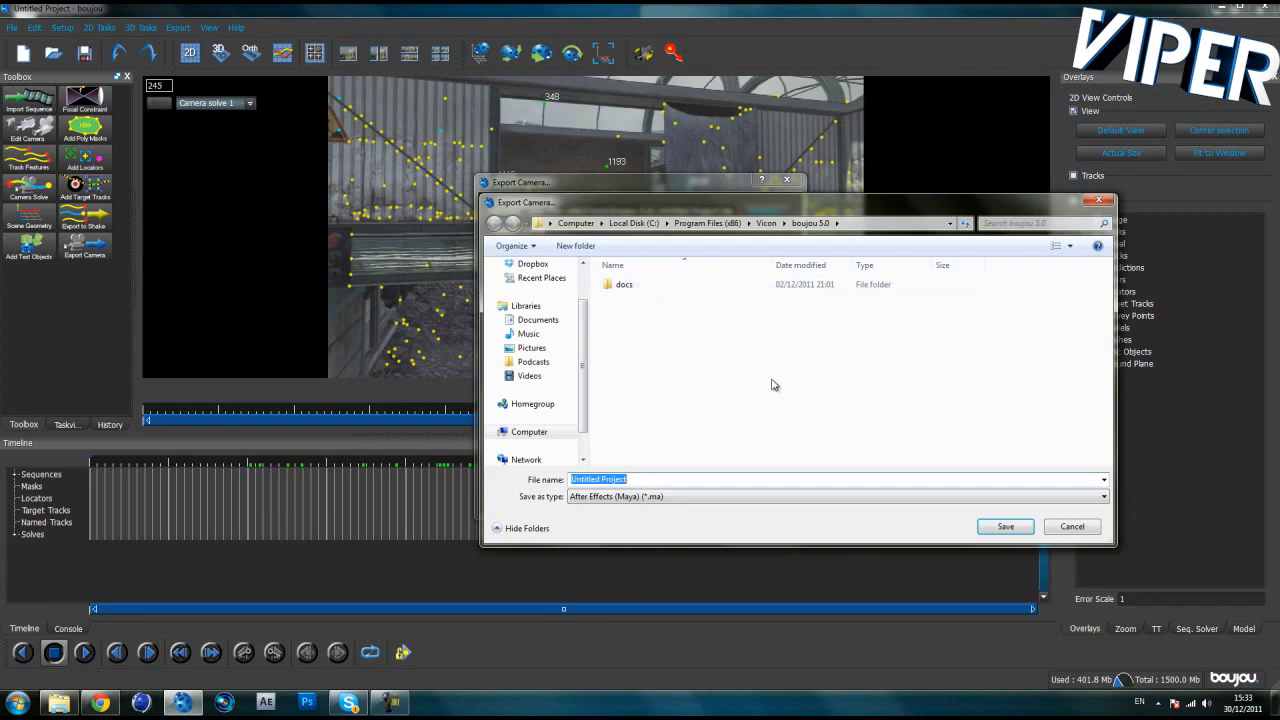
left_click_drag(700, 202, 730, 175)
left_click(562, 348)
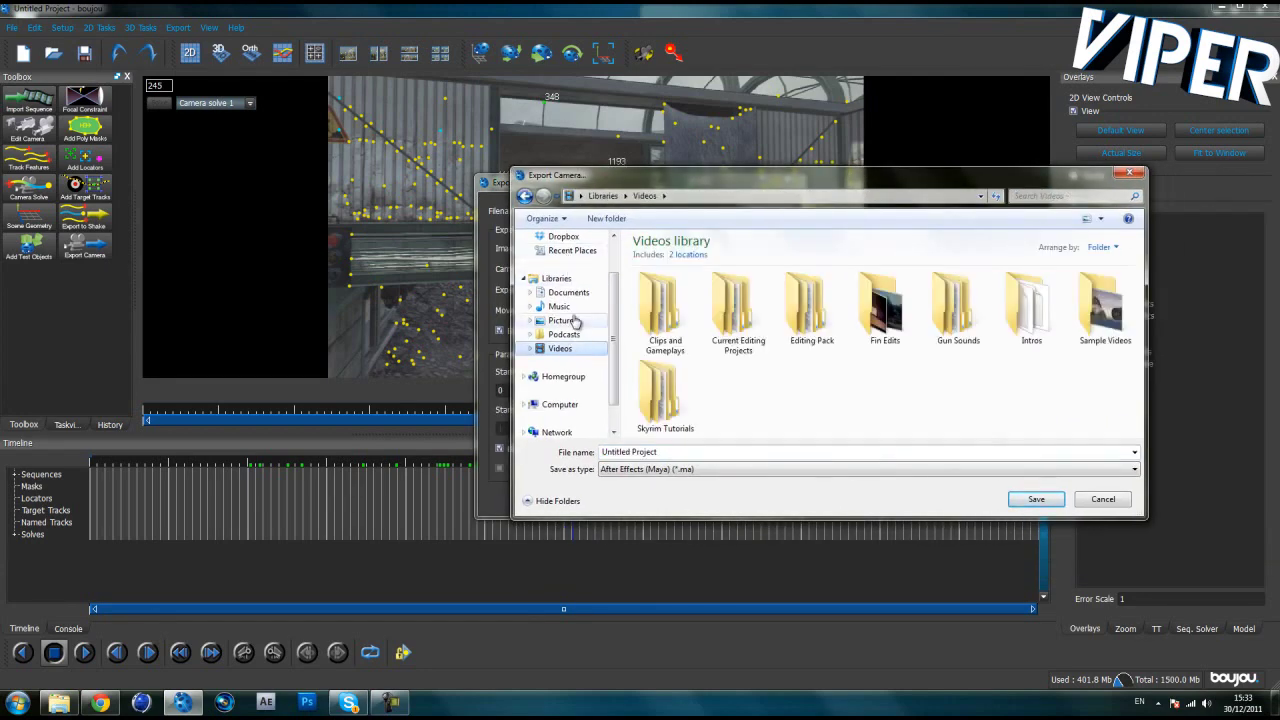
scroll(616, 360, "up", 1)
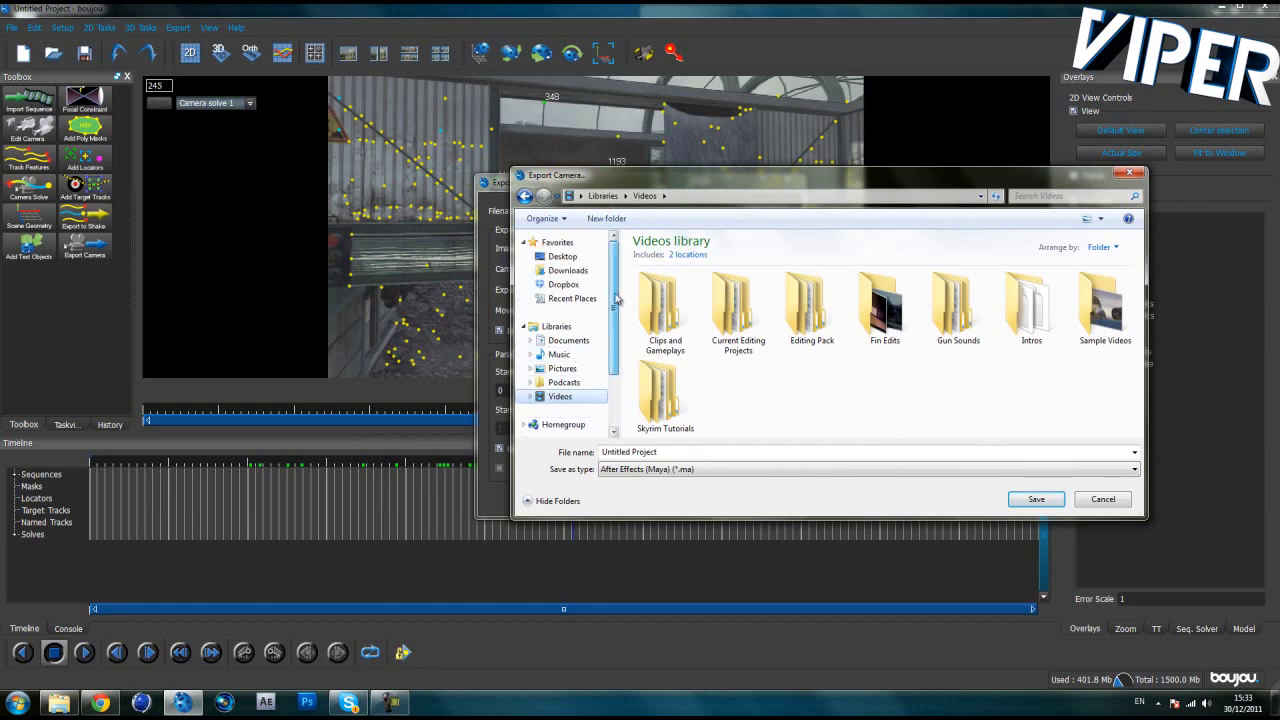
left_click(560, 256)
double_click(990, 278)
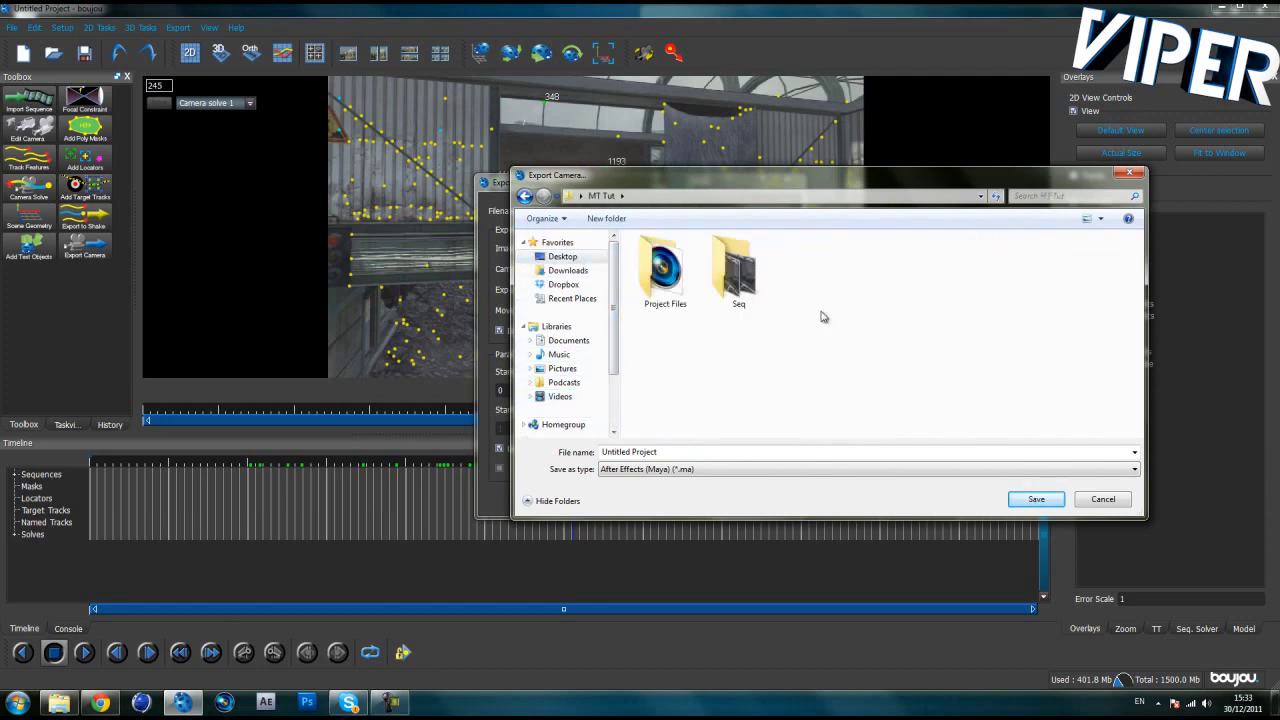
double_click(657, 258)
left_click(688, 455)
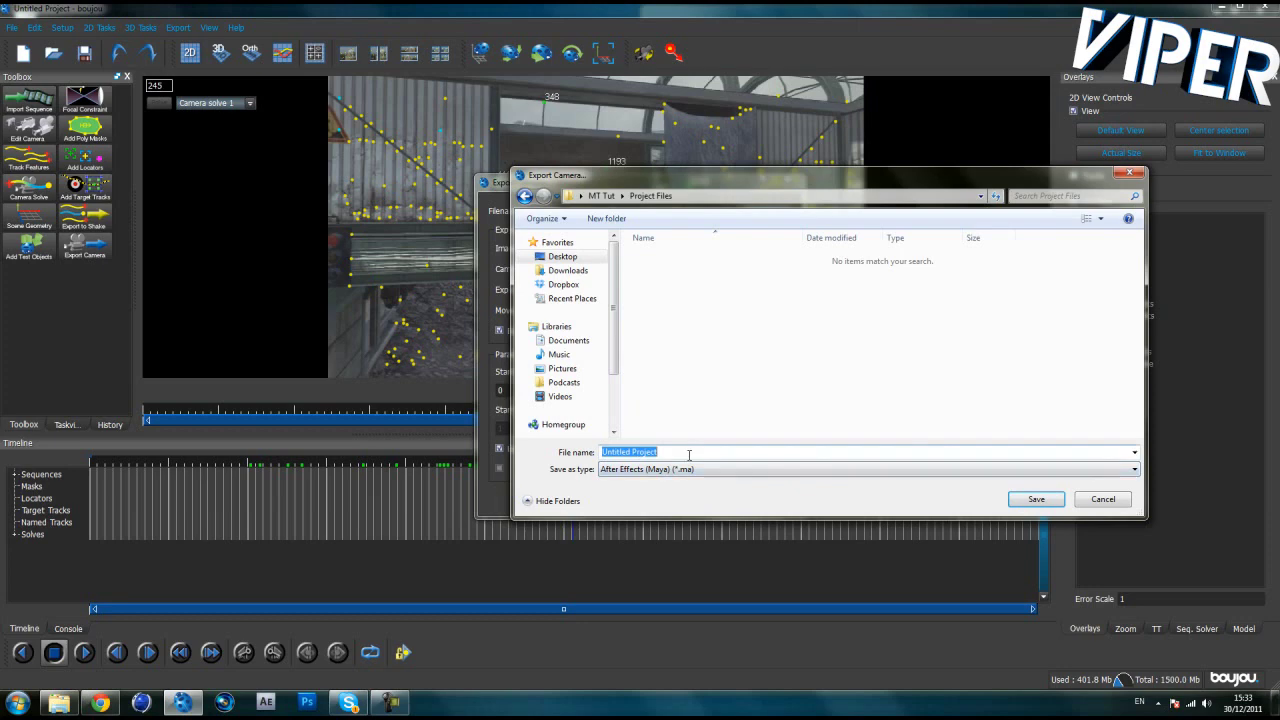
type("MA")
left_click(1034, 498)
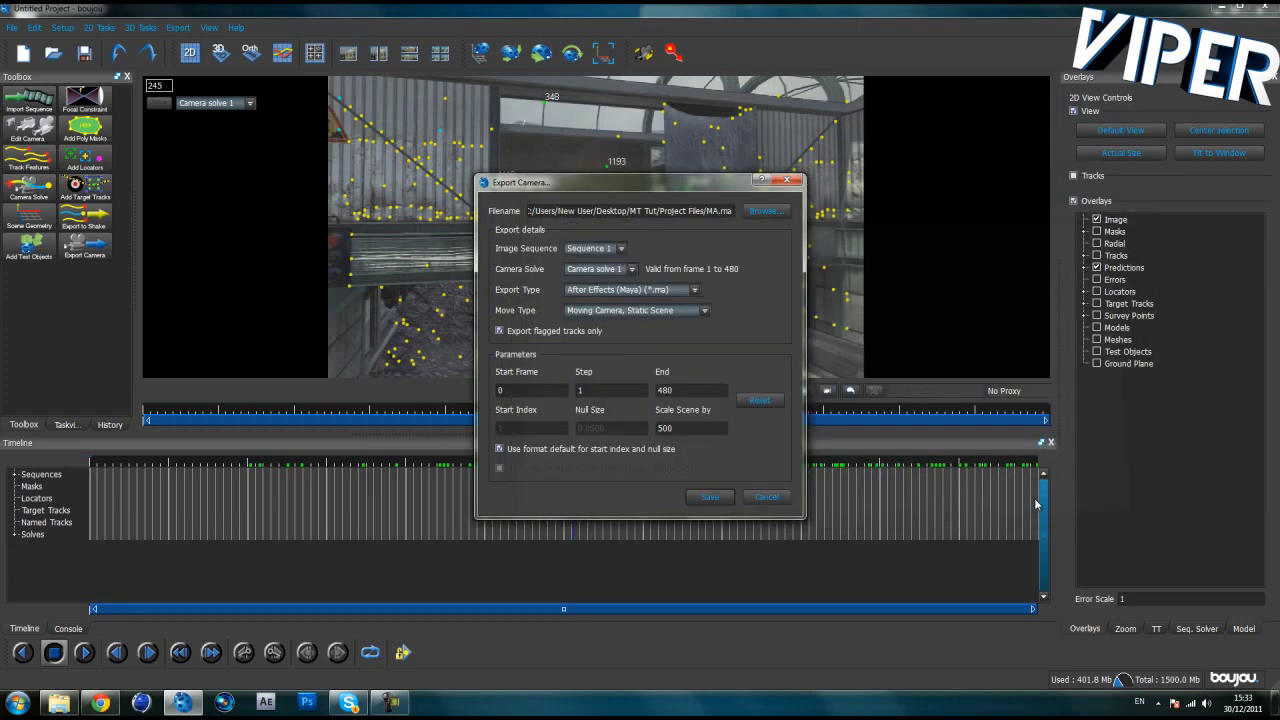
left_click(709, 497)
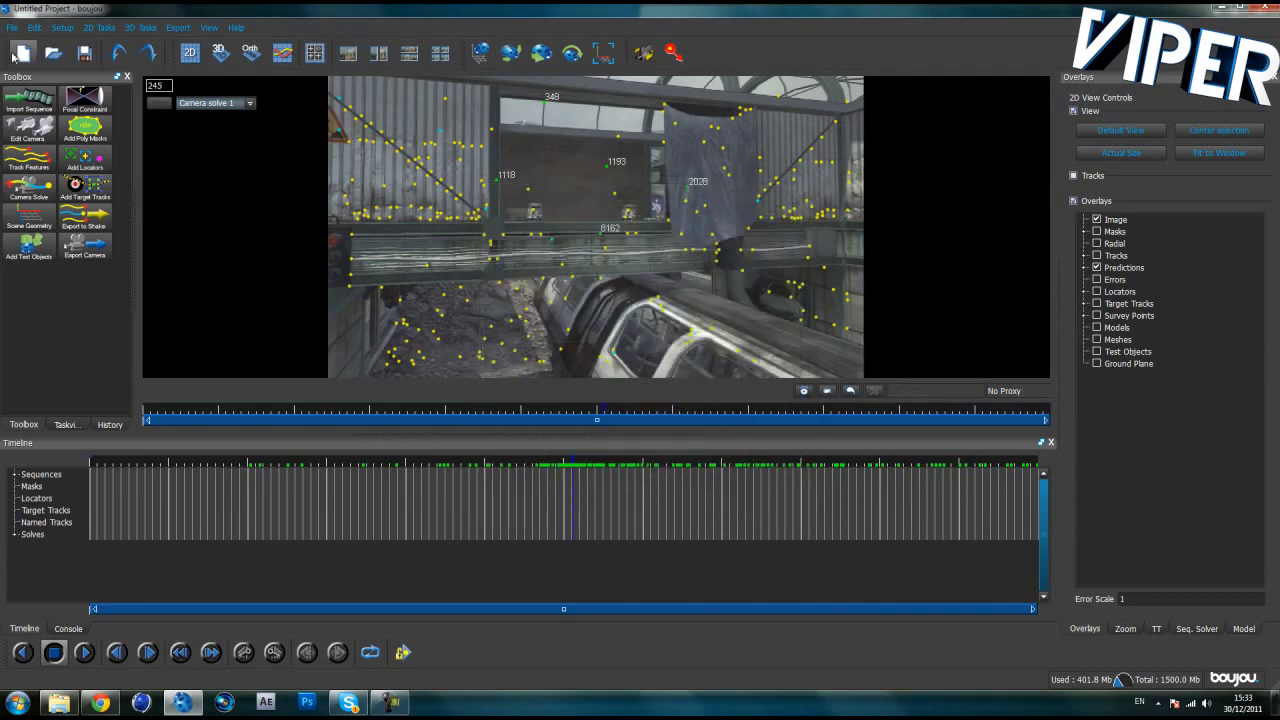
Save the boujou project as Untitled Project in the Project Files folder.
left_click(12, 28)
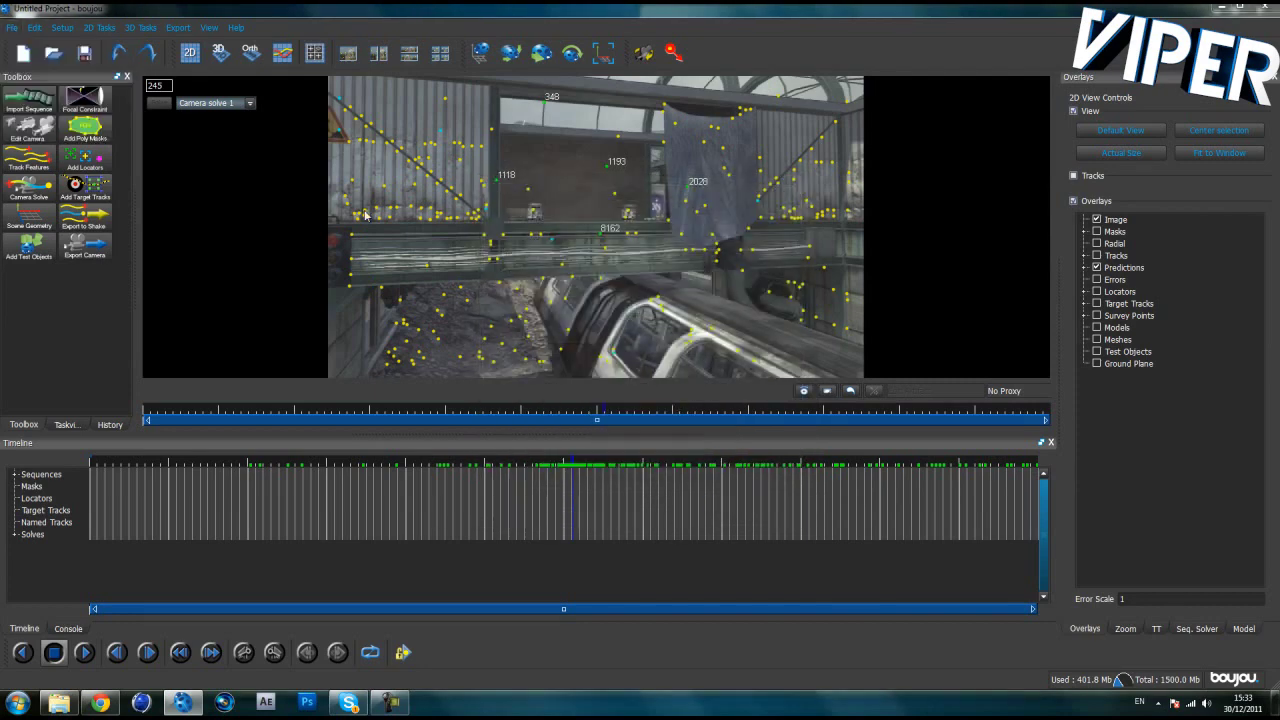
left_click(40, 88)
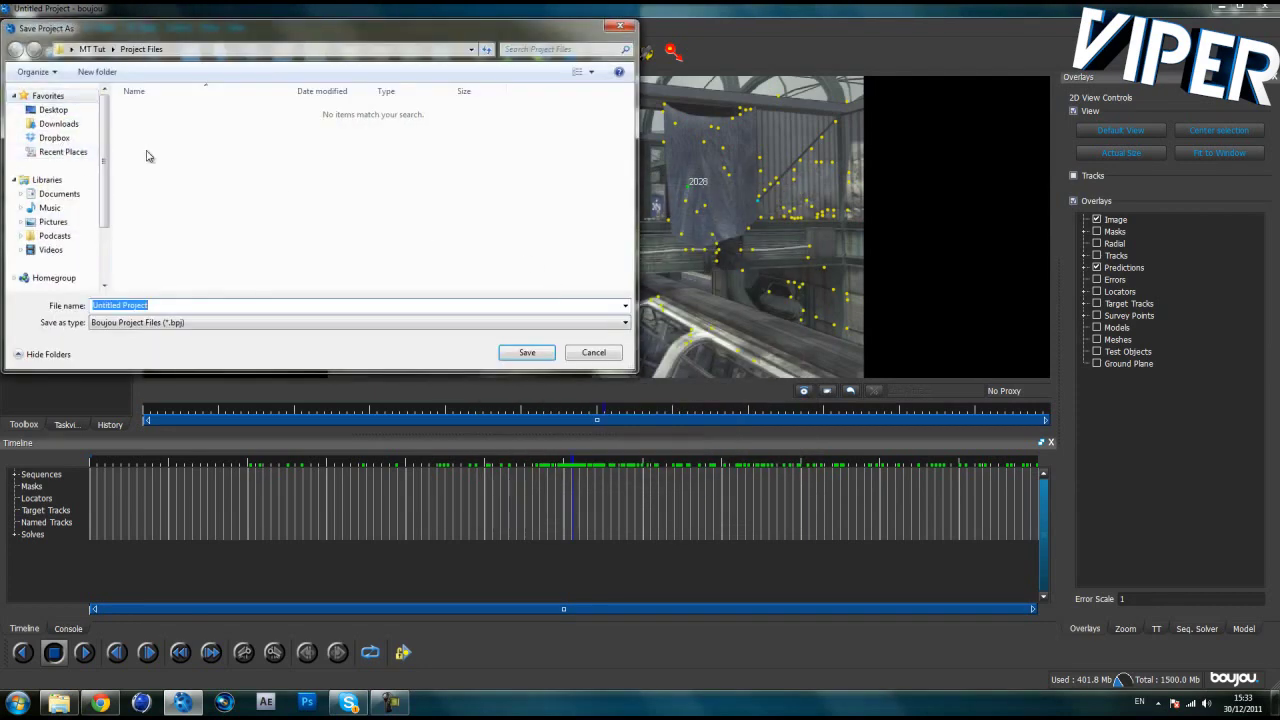
left_click(525, 353)
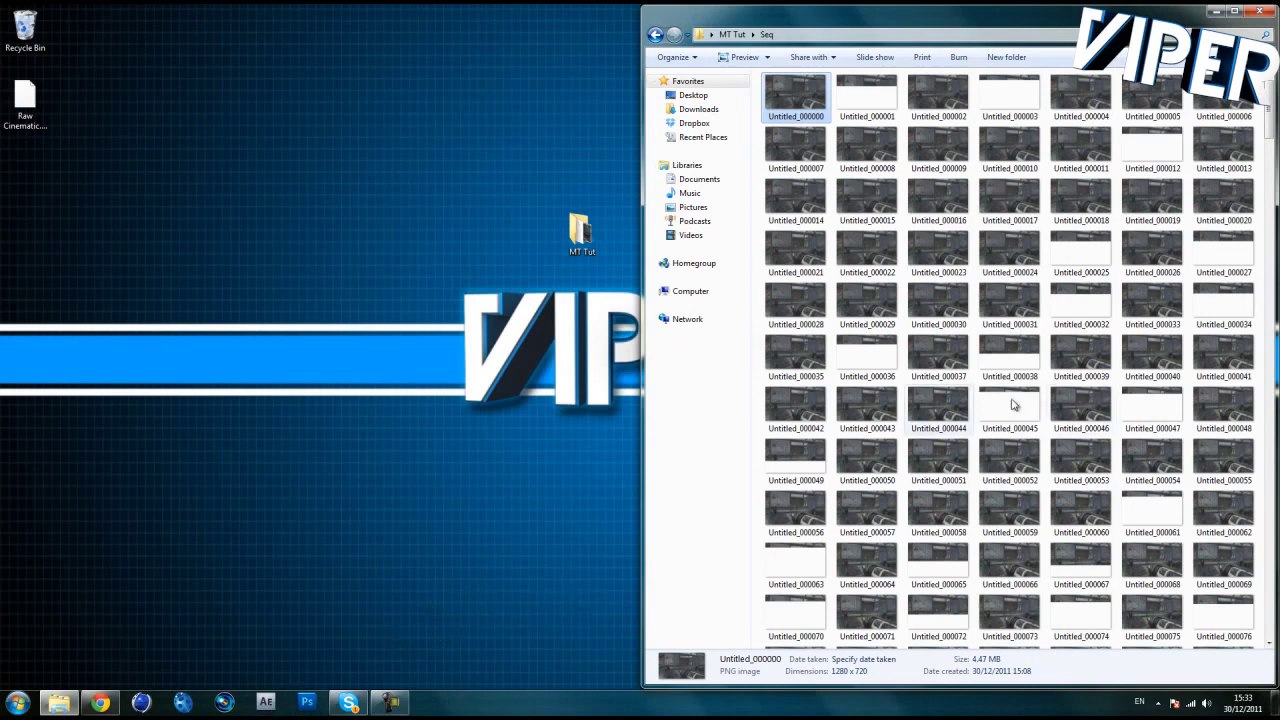
left_click(390, 703)
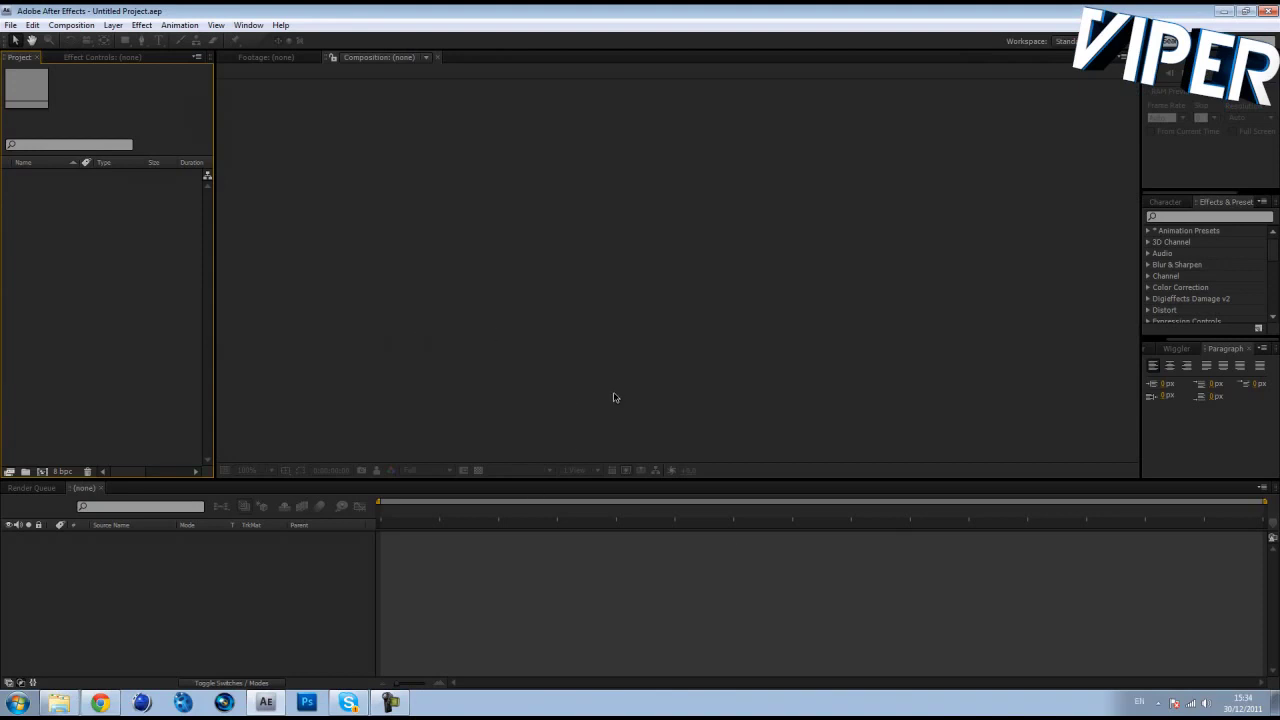
left_click(390, 703)
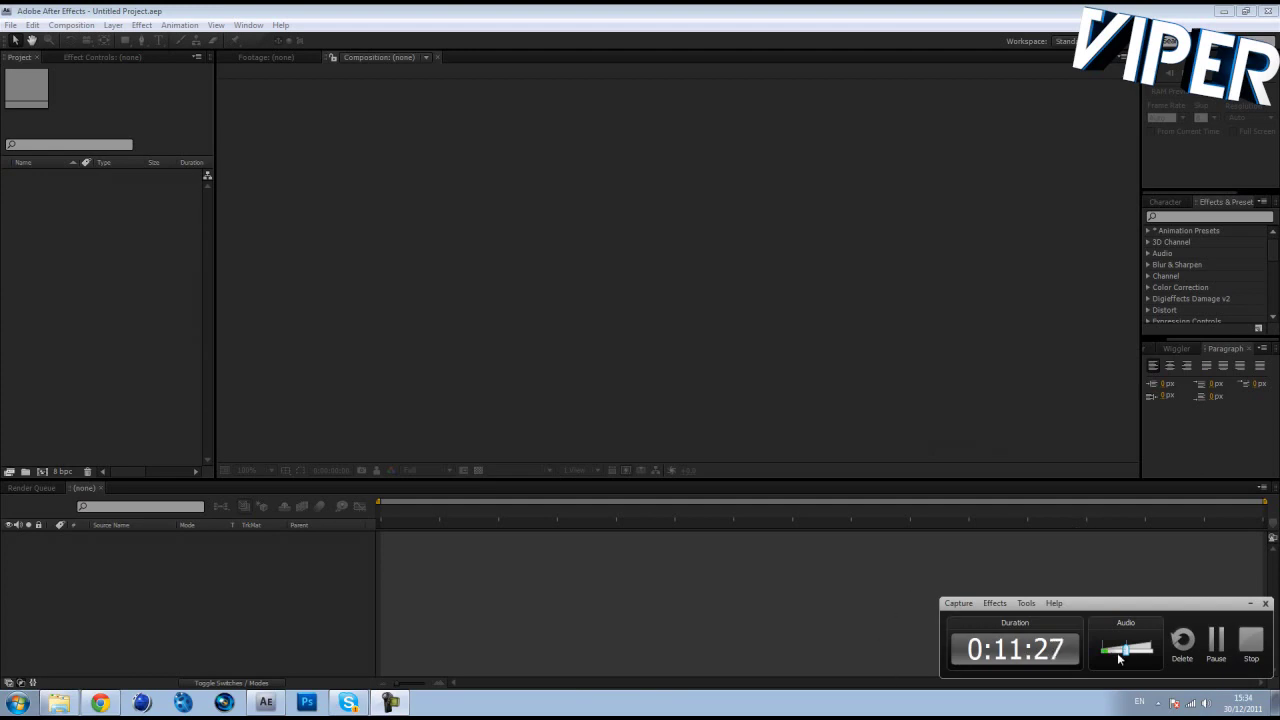
Import MA.ma from the Project Files folder into the After Effects project and open the MA composition.
left_click(1250, 603)
left_click(59, 703)
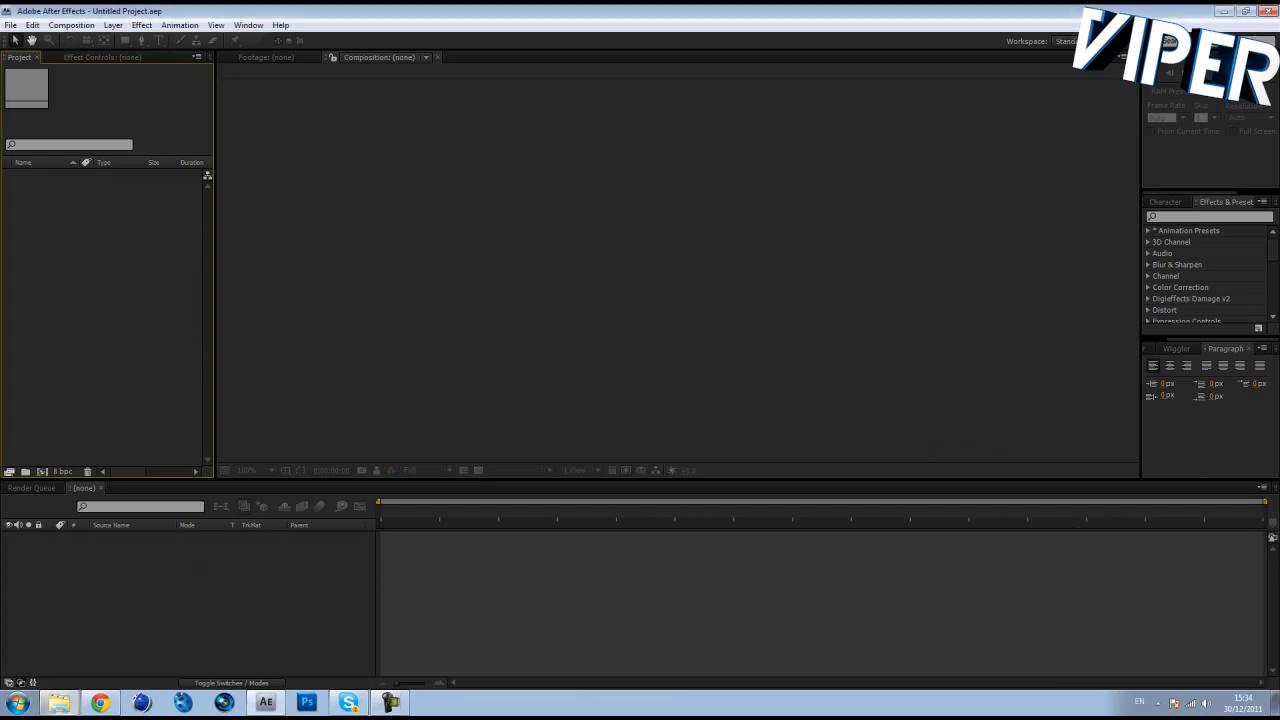
left_click(732, 35)
double_click(808, 122)
left_click_drag(800, 95, 55, 295)
key("super+Up")
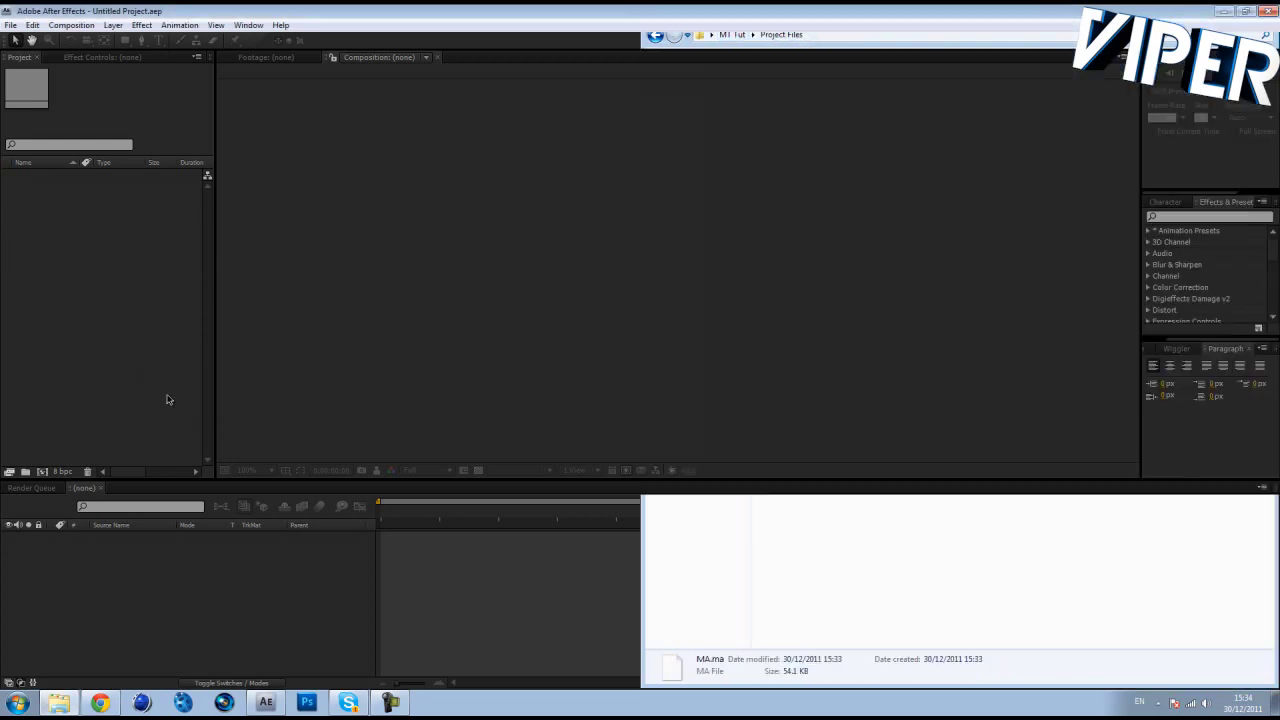
left_click(390, 702)
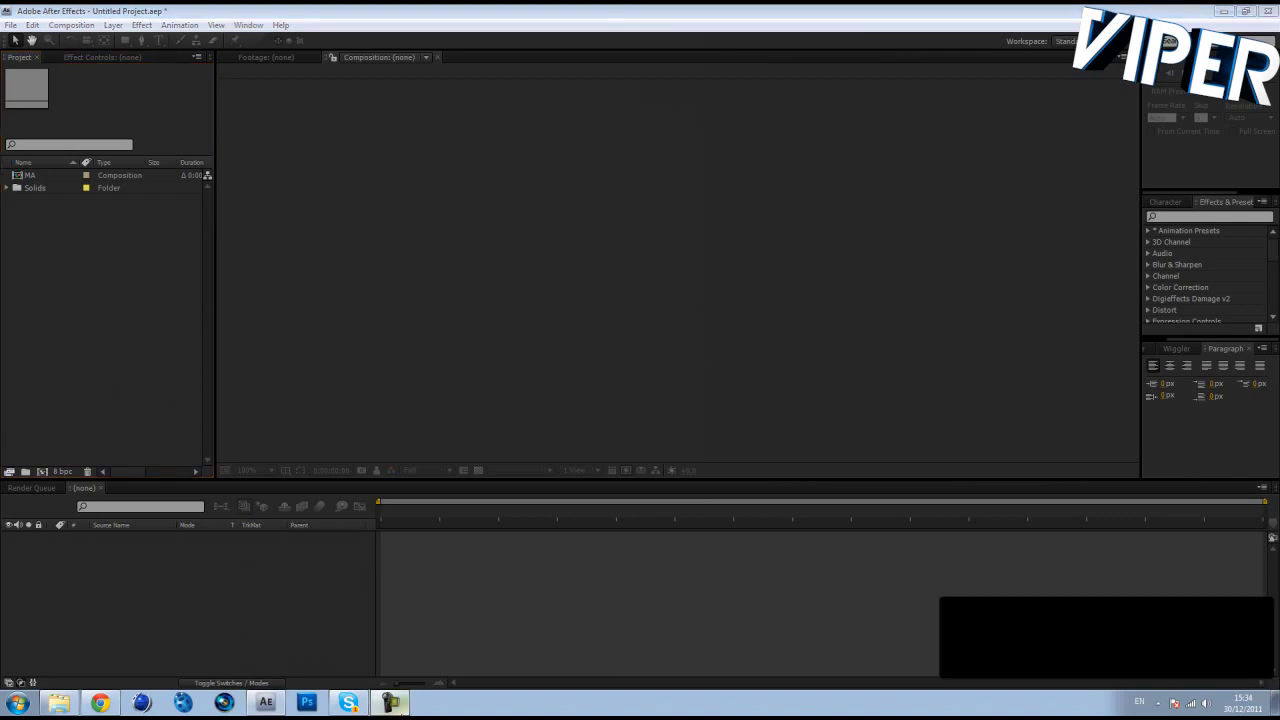
left_click(7, 360)
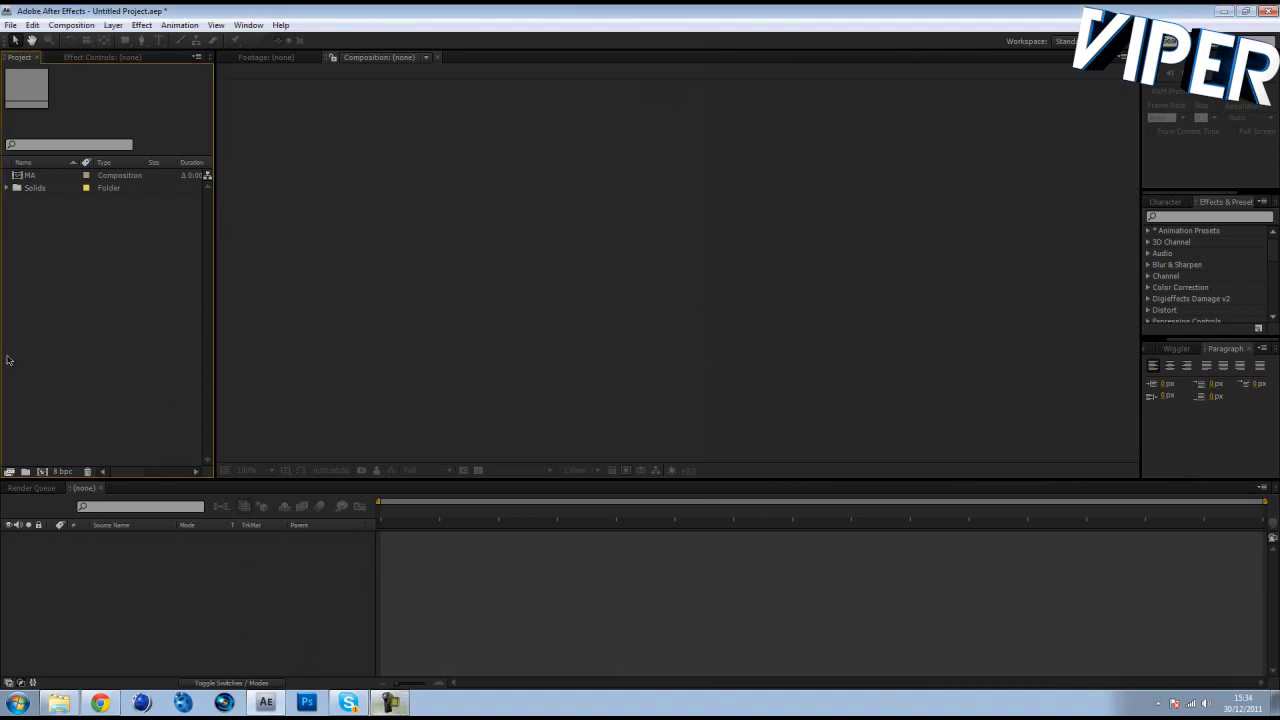
left_click(22, 176)
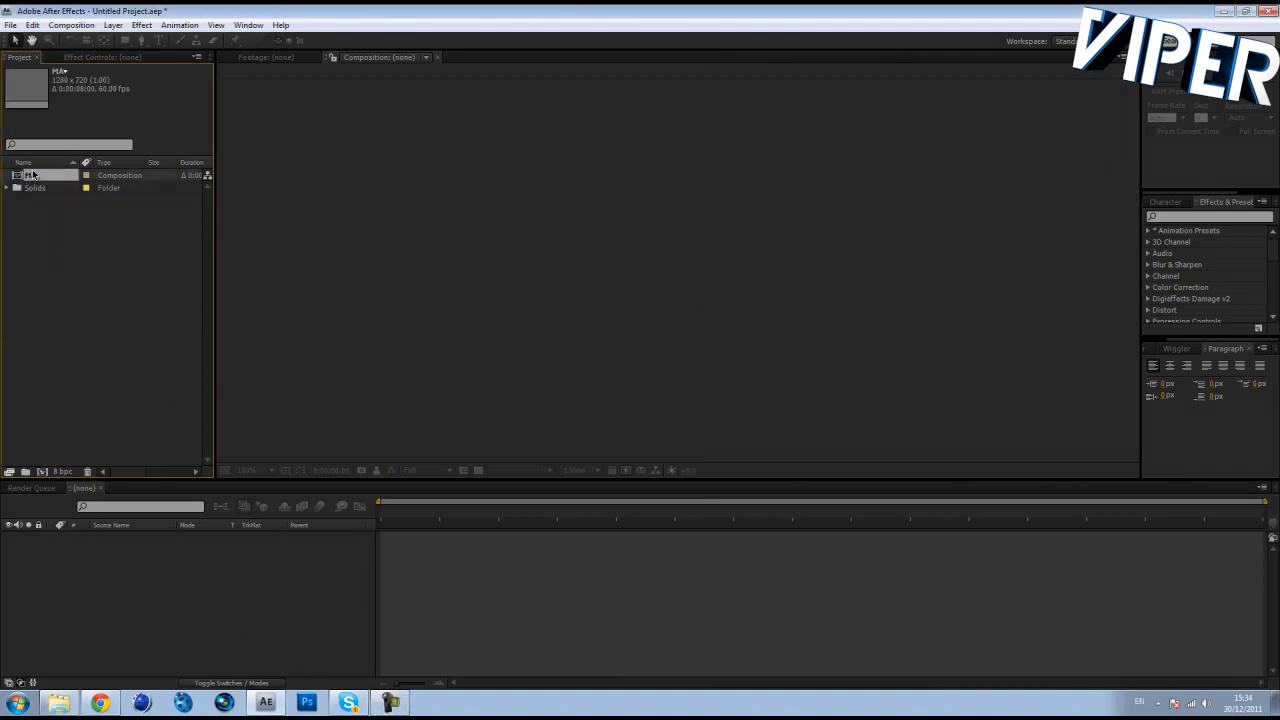
double_click(34, 177)
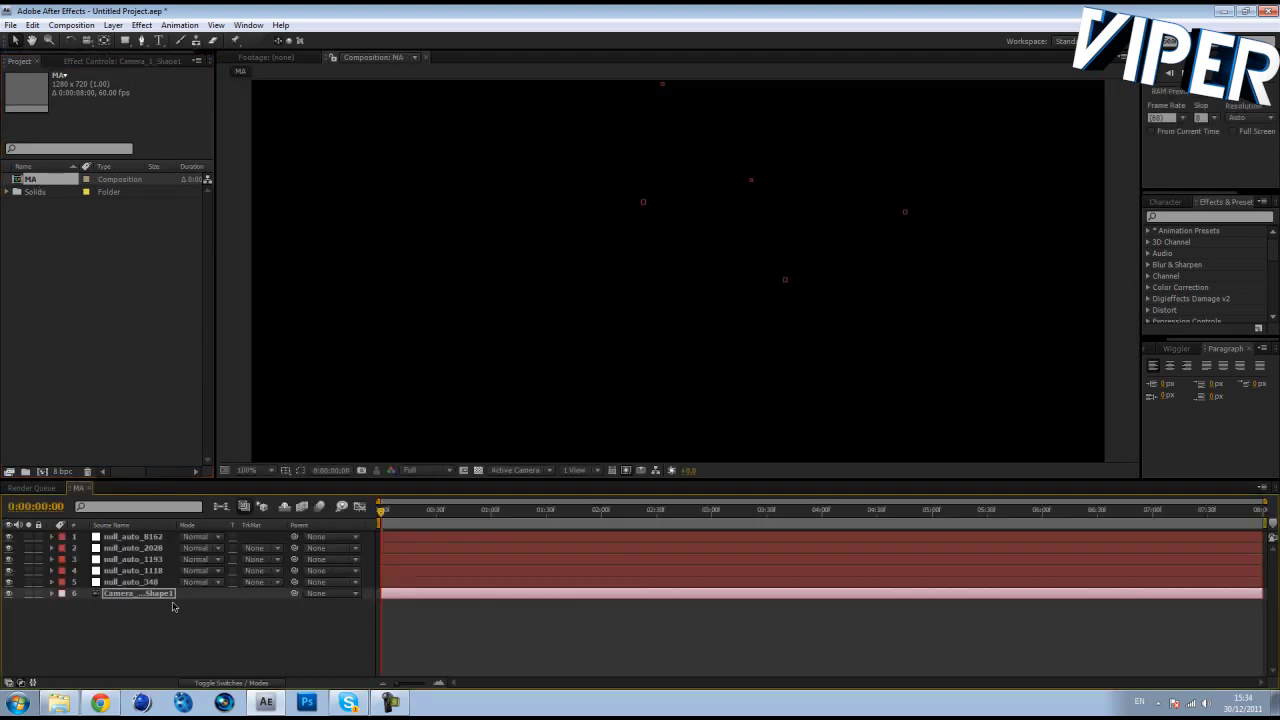
Examine the imported null layers one by one to see where each sits in the MA composition.
left_click(130, 537)
left_click(140, 581)
left_click(138, 571)
left_click(140, 560)
left_click(145, 548)
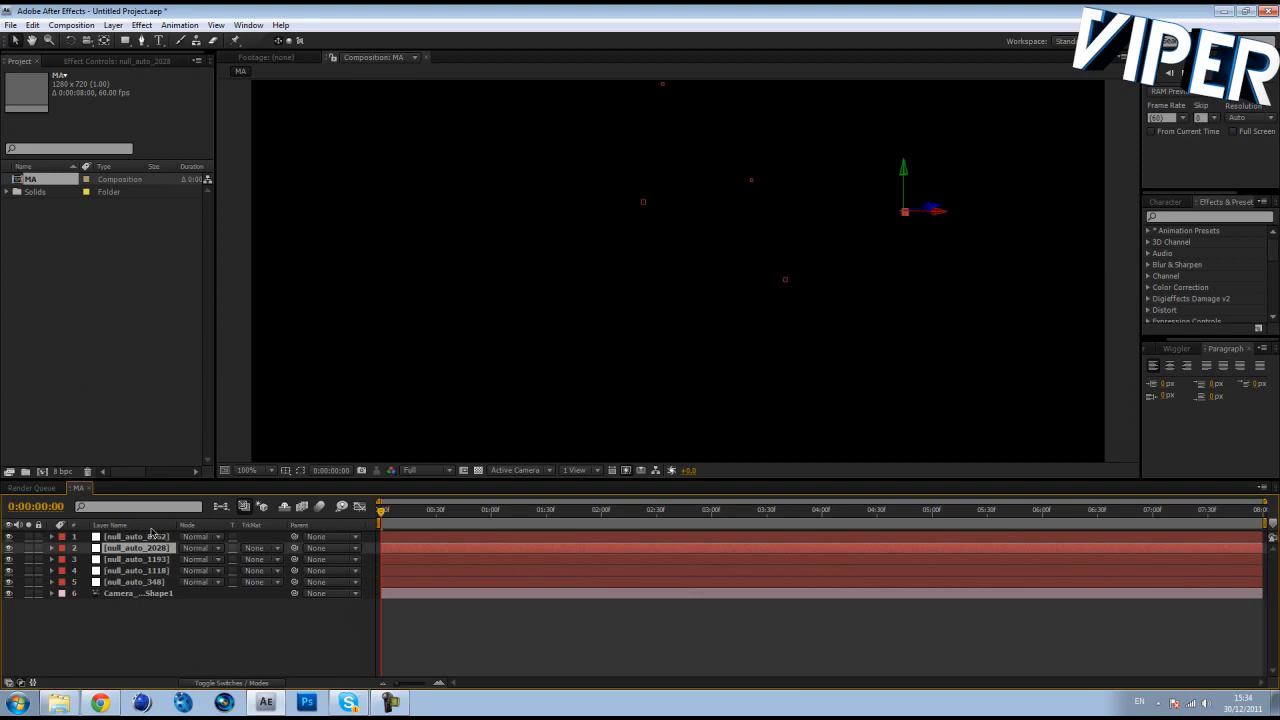
left_click(152, 537)
left_click(152, 548)
left_click(198, 648)
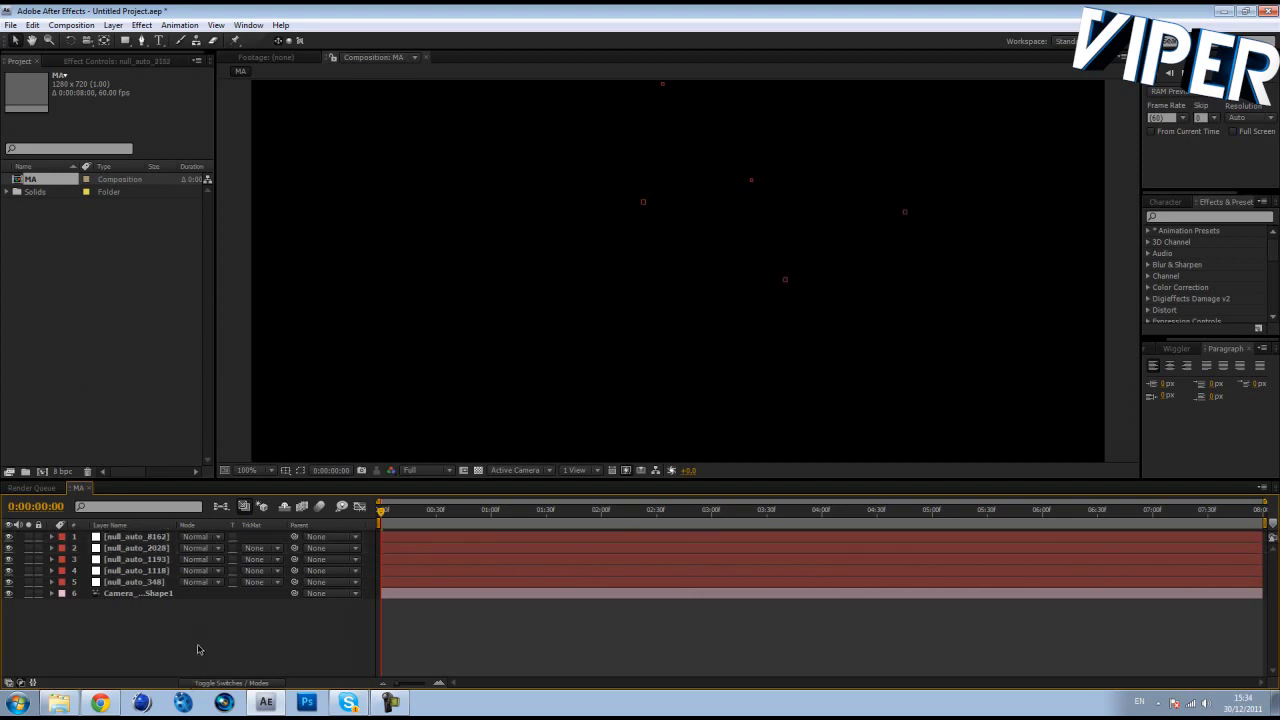
Import AVI.avi from the MT Tut folder and place it as the uppermost layer of the MA composition.
left_click(62, 704)
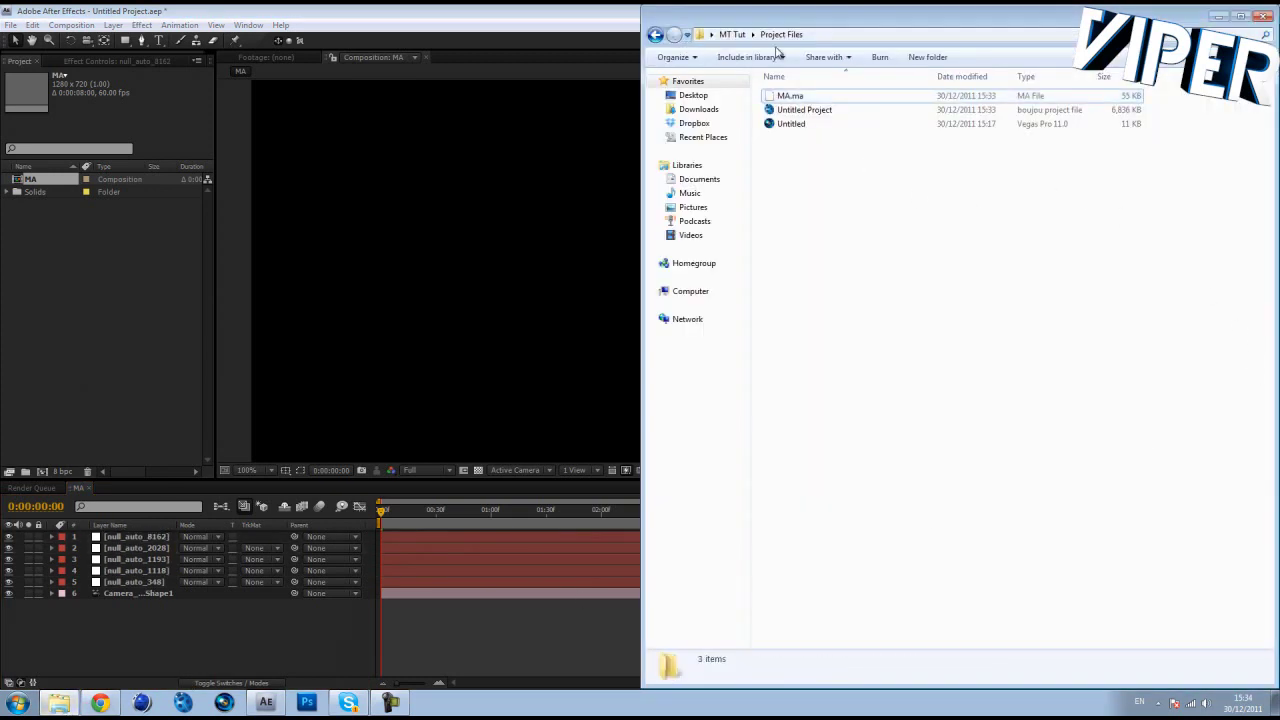
left_click(655, 34)
left_click_drag(941, 143, 18, 322)
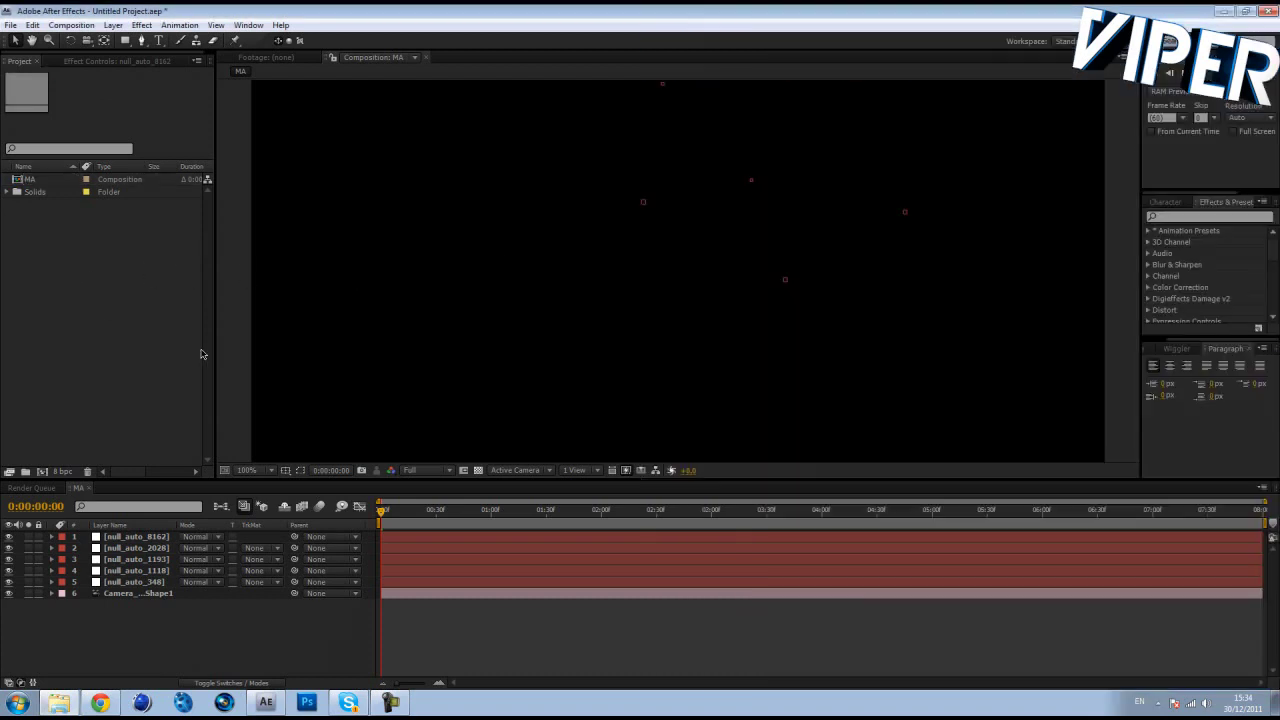
left_click_drag(200, 355, 146, 540)
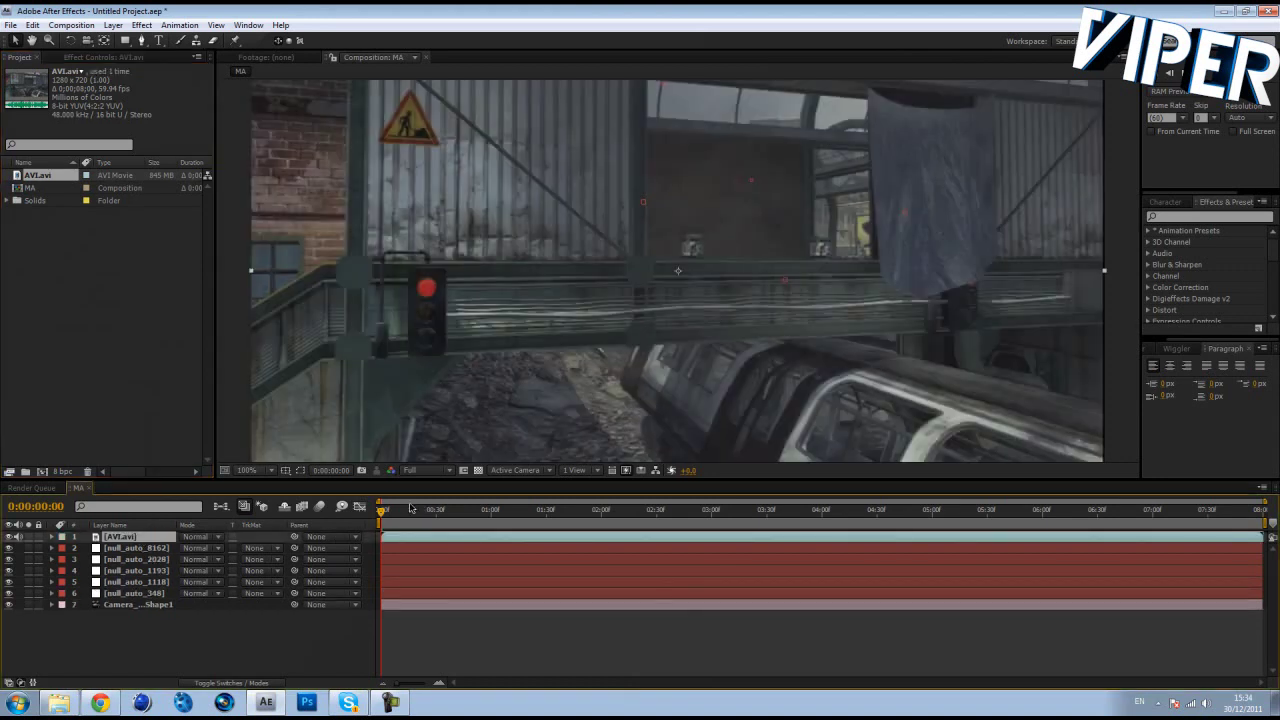
Scrub the footage to 0:00:04:45 and set the composition view magnification to Fit up to 100%.
left_click_drag(383, 512, 905, 527)
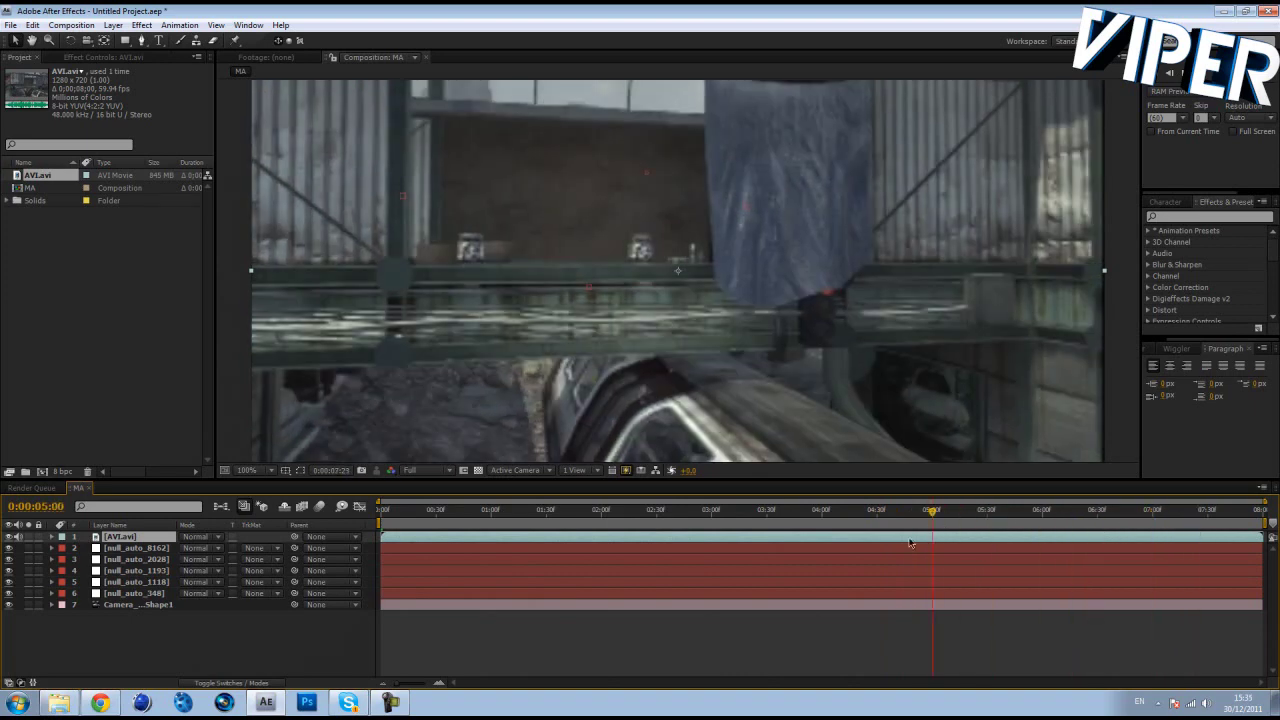
key("comma")
left_click(249, 471)
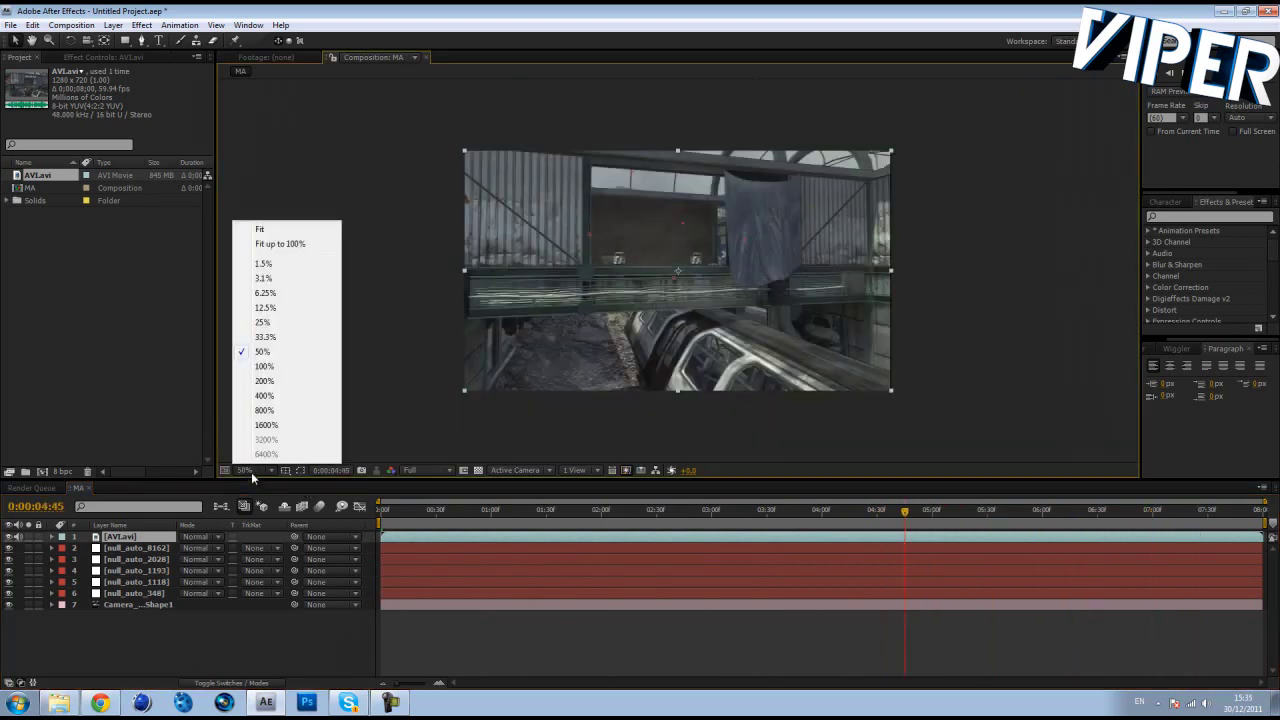
left_click(286, 244)
left_click(312, 330)
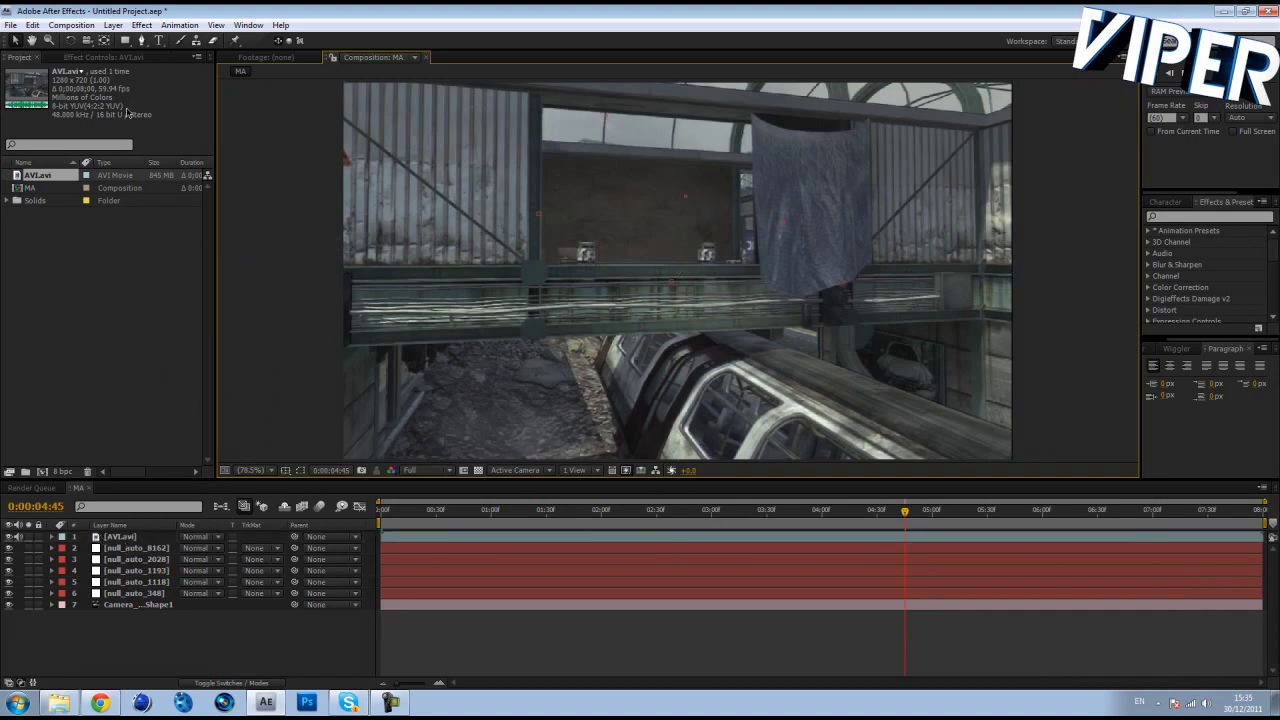
Add a text layer reading "tutorial" in TYPOGRAPH PRO SemiBold over the dark wall beside the hanging cloth.
left_click(158, 40)
left_click(571, 222)
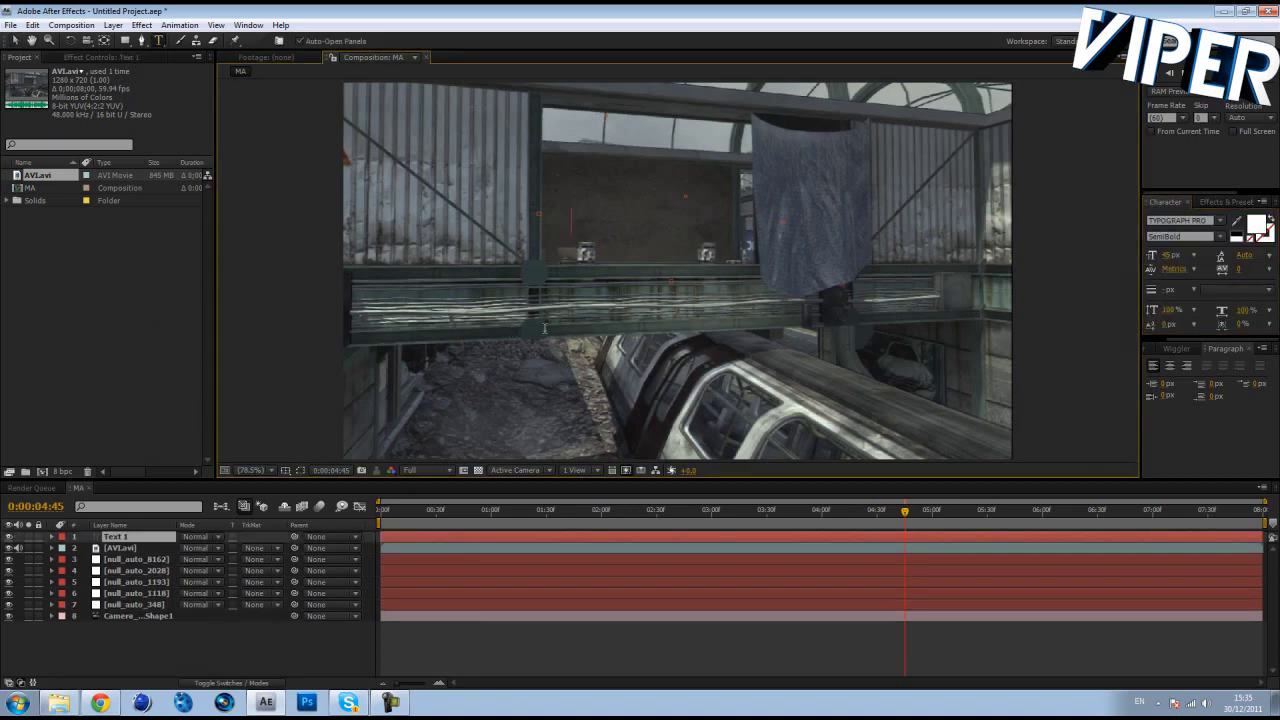
left_click(1219, 237)
left_click(1221, 240)
type("tutorial")
key("BackSpace")
key("BackSpace")
type("A")
key("BackSpace")
type("al")
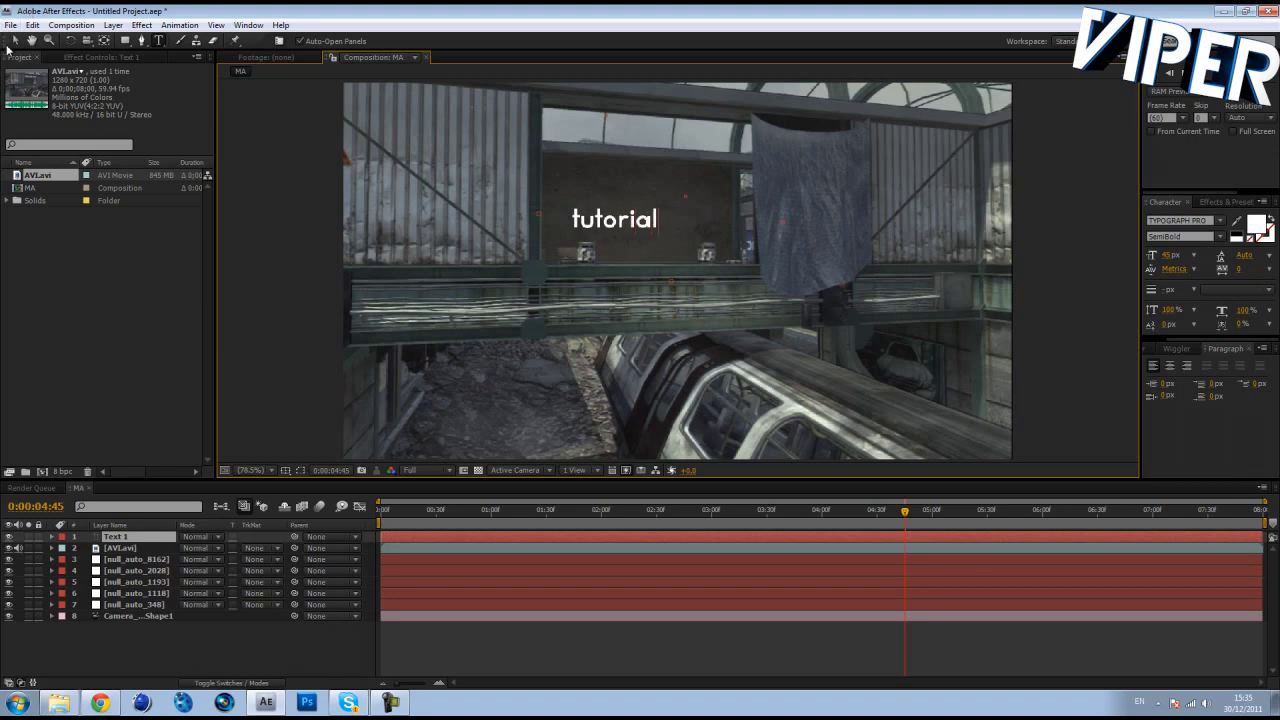
left_click(15, 40)
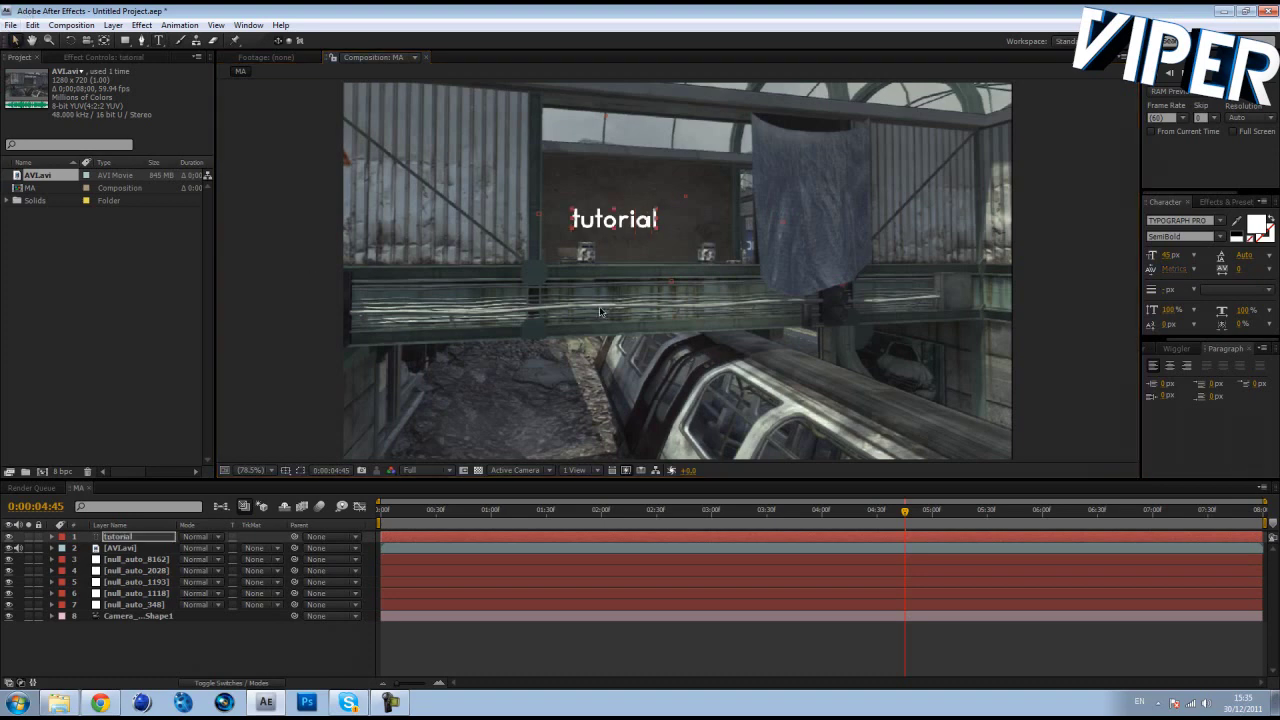
Make the tutorial text layer 3D and position it in the middle of the dark wall.
left_click_drag(630, 228, 676, 202)
left_click(138, 538)
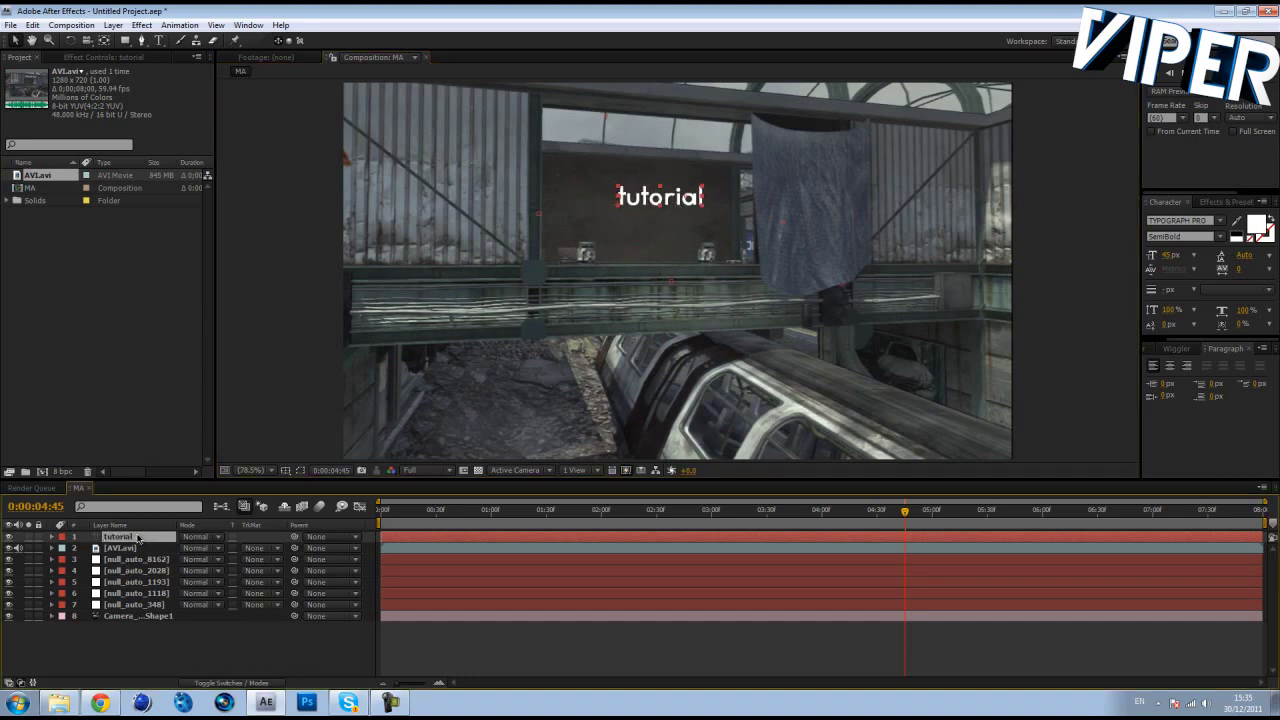
key("F4")
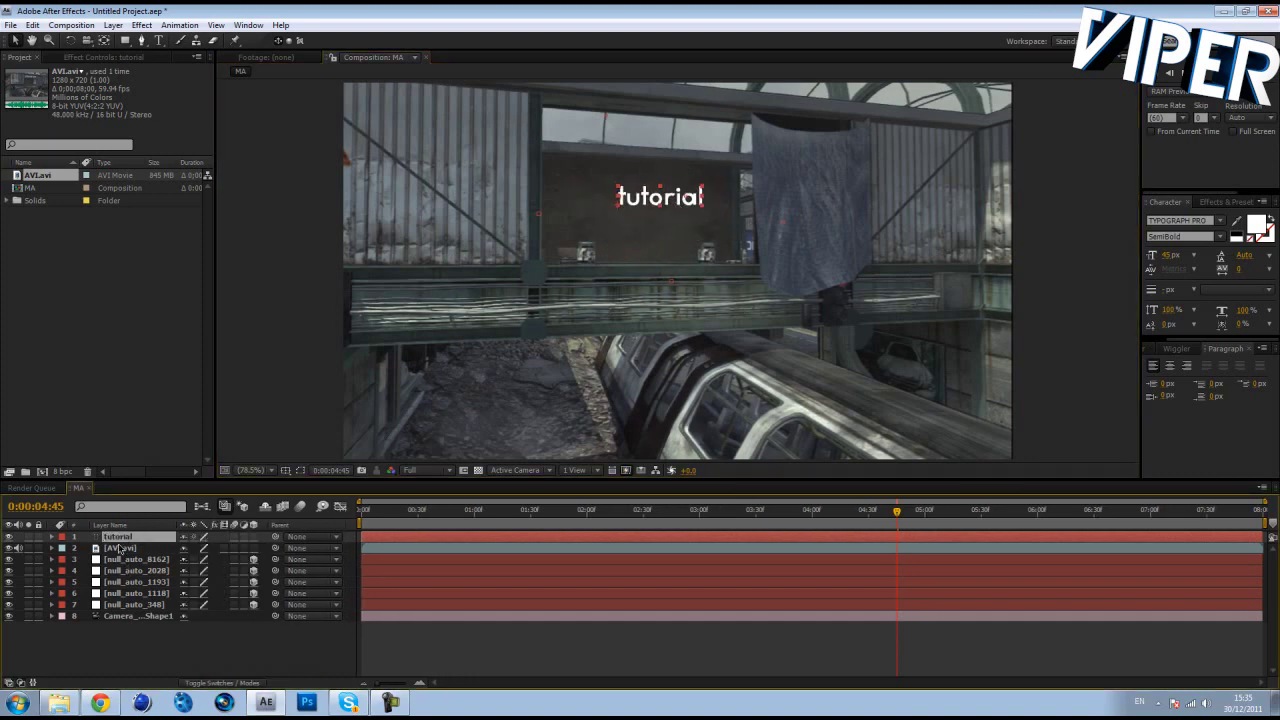
left_click(254, 537)
left_click_drag(1063, 438, 664, 215)
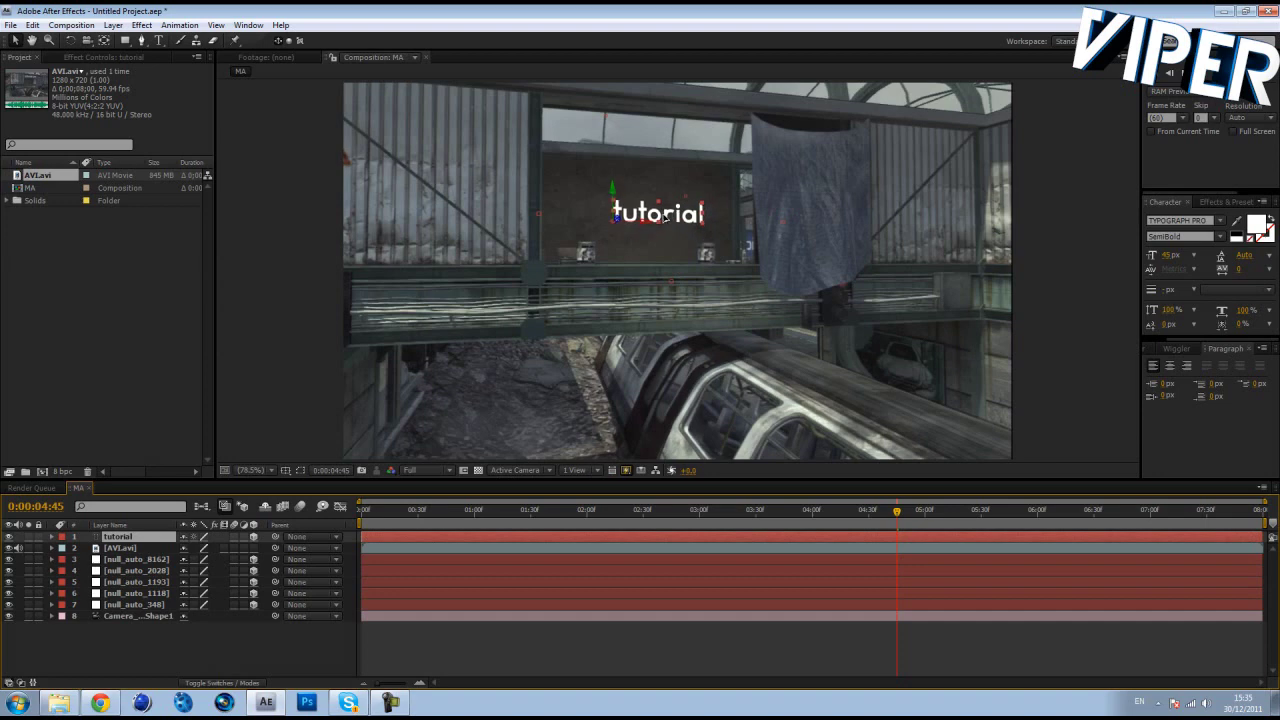
Copy the position of null_auto_8162 to the tutorial text layer's Position property.
left_click(128, 560)
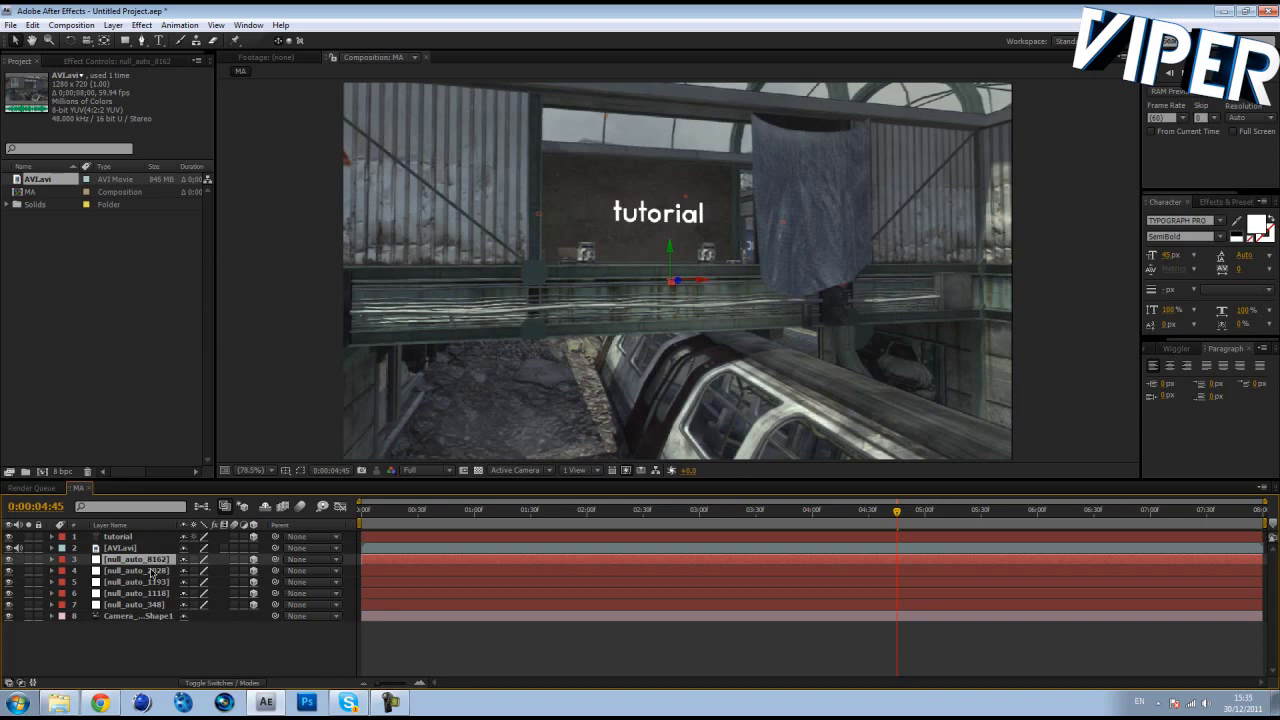
key("p")
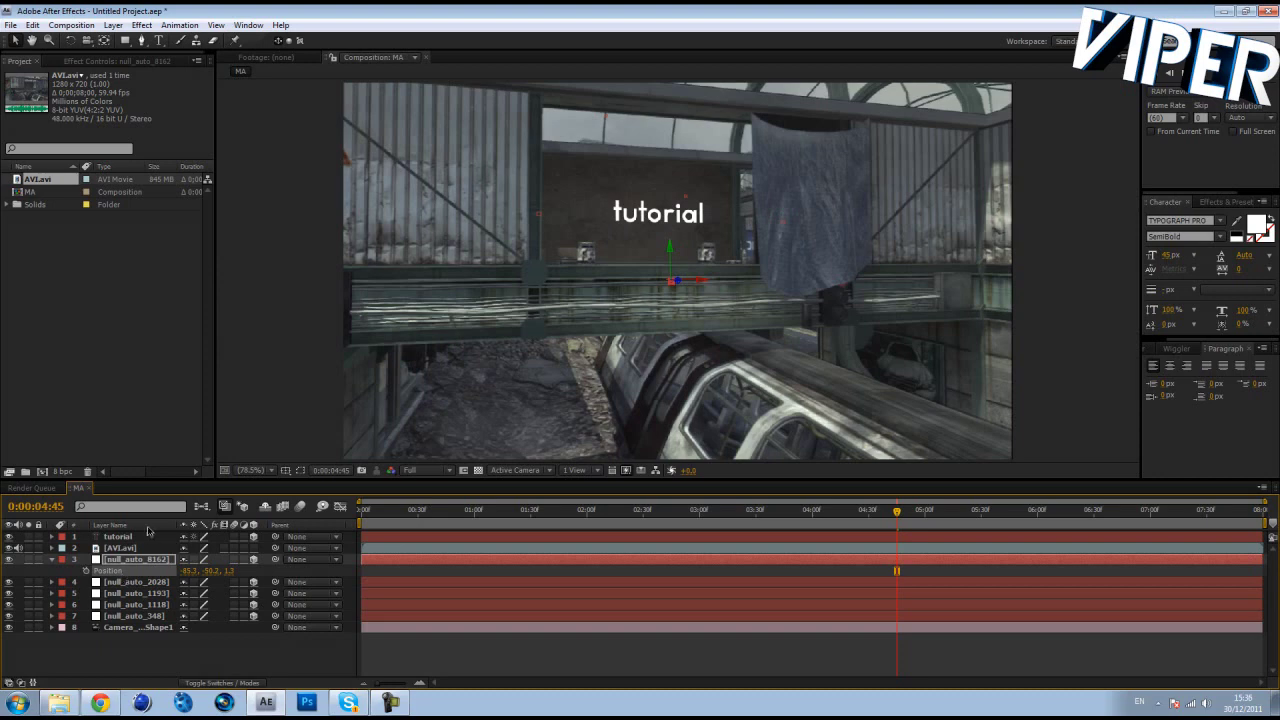
left_click(131, 541)
key("p")
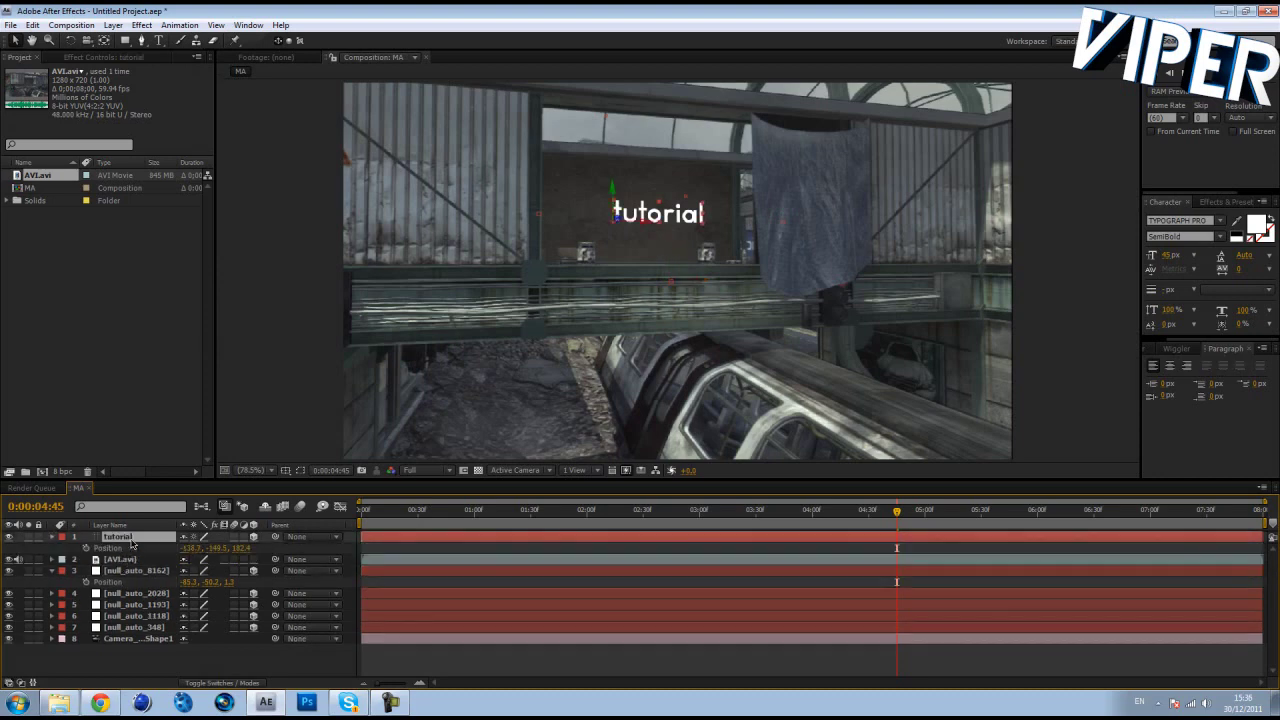
left_click(112, 549)
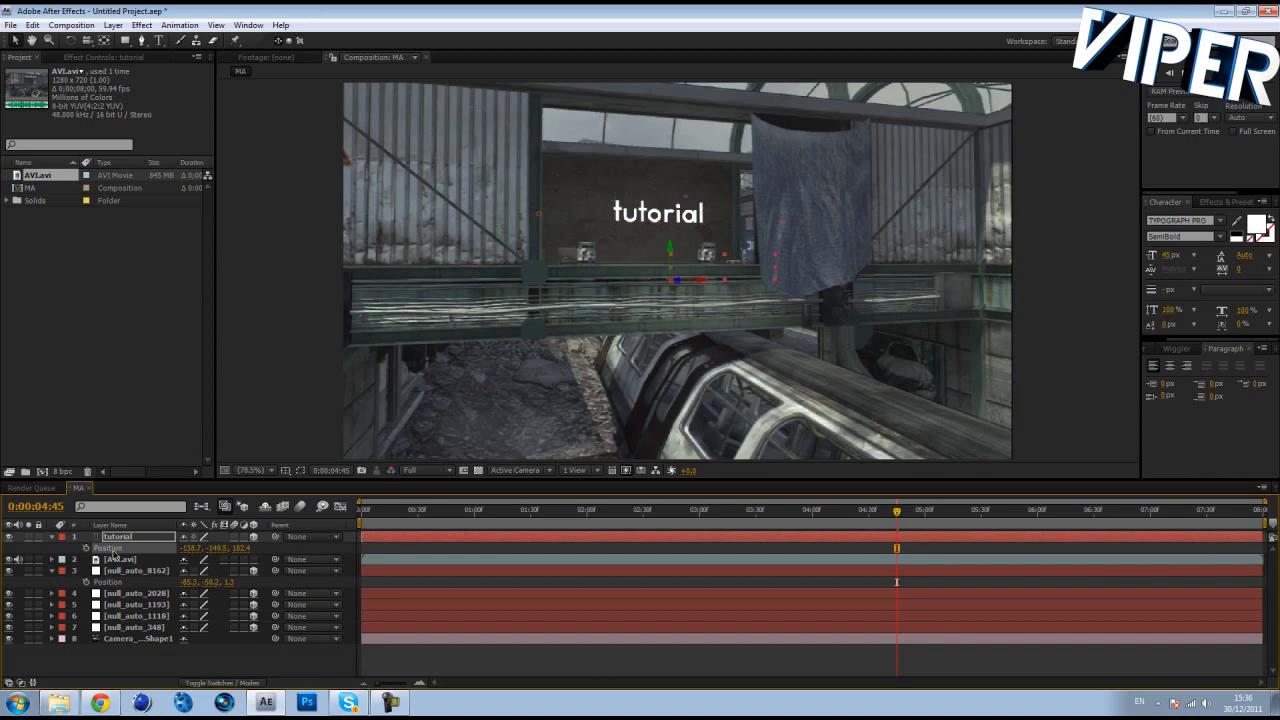
Move the tutorial text back onto the dark wall and scrub to 0:00:04:05 to check its tracking.
left_click_drag(744, 279, 666, 209)
left_click_drag(388, 515, 821, 522)
left_click(260, 413)
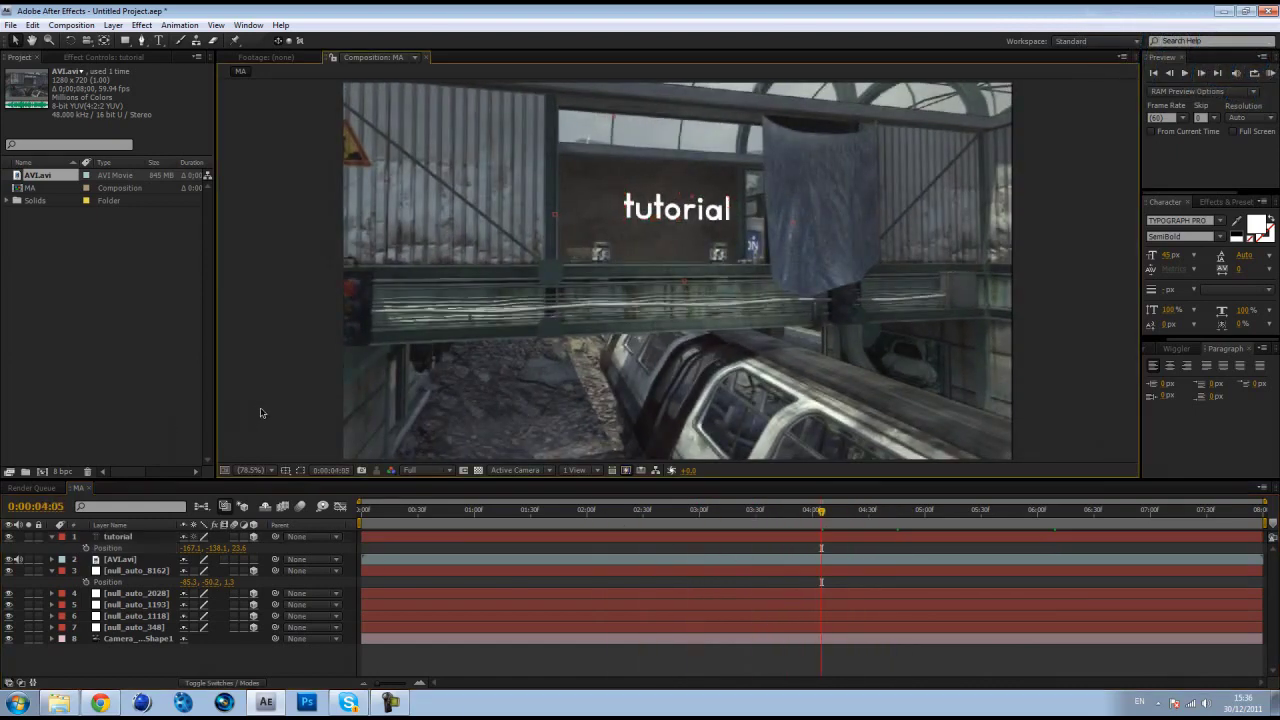